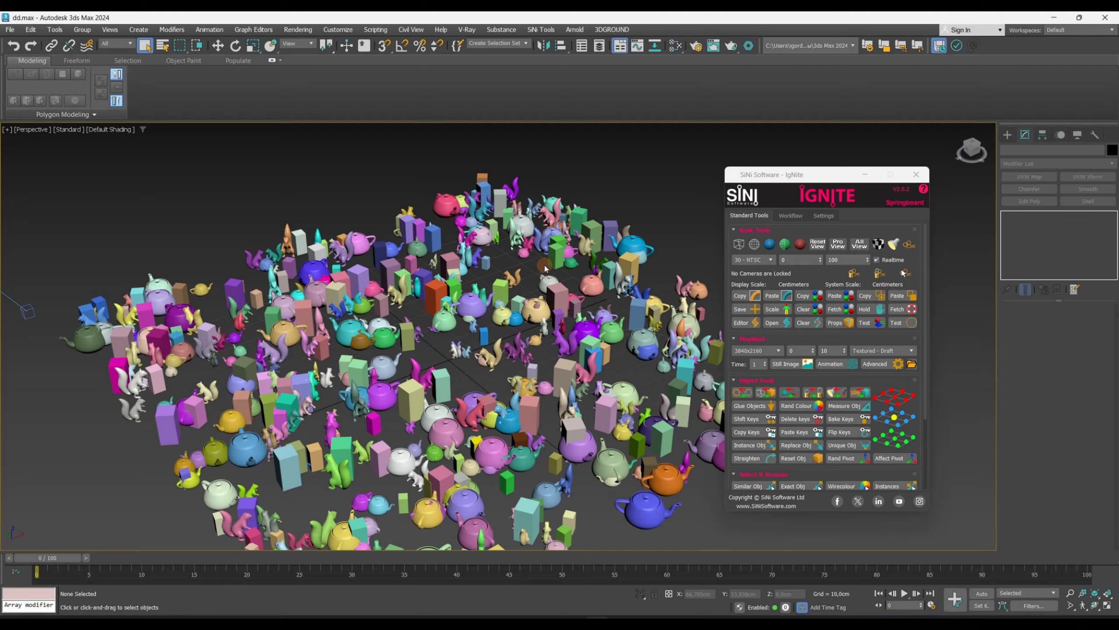
pyautogui.click(874, 350)
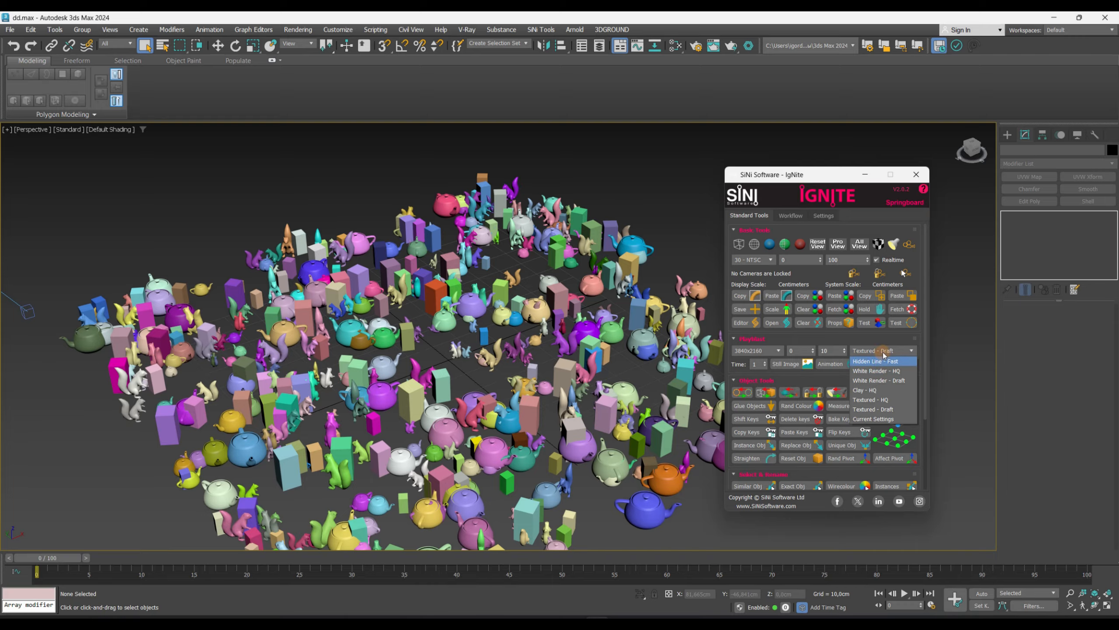
pyautogui.click(873, 342)
pyautogui.click(873, 342)
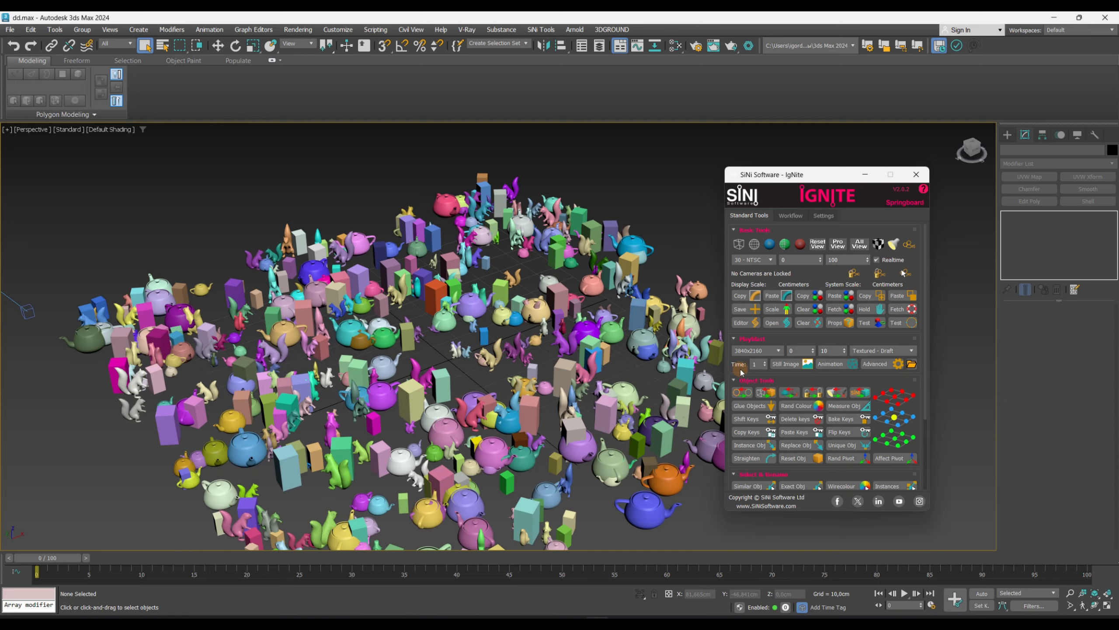
pyautogui.click(873, 350)
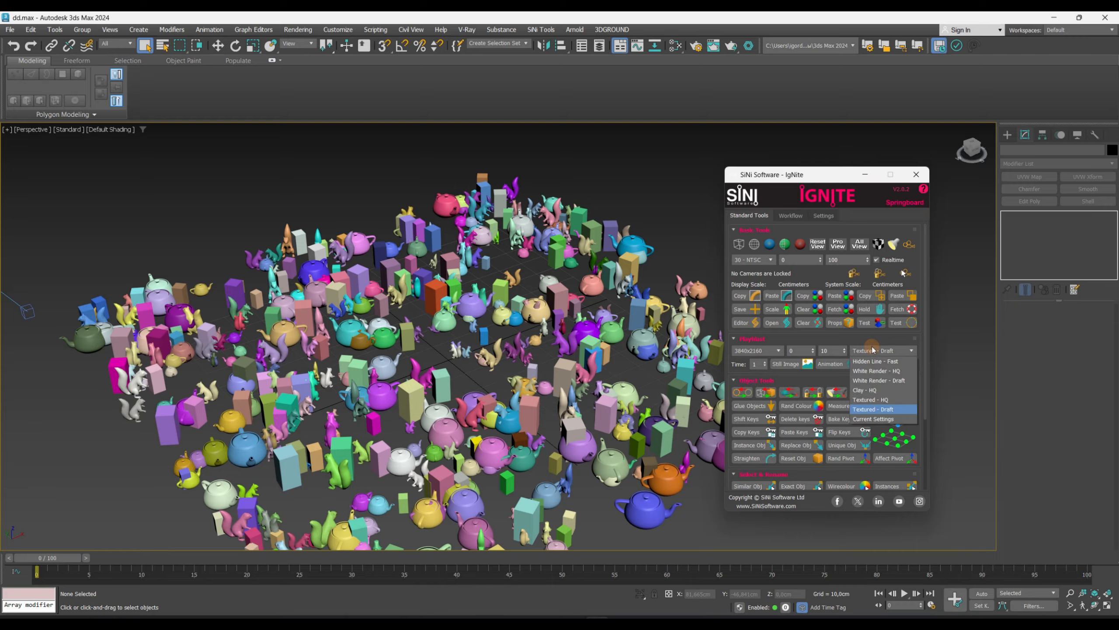
pyautogui.click(869, 371)
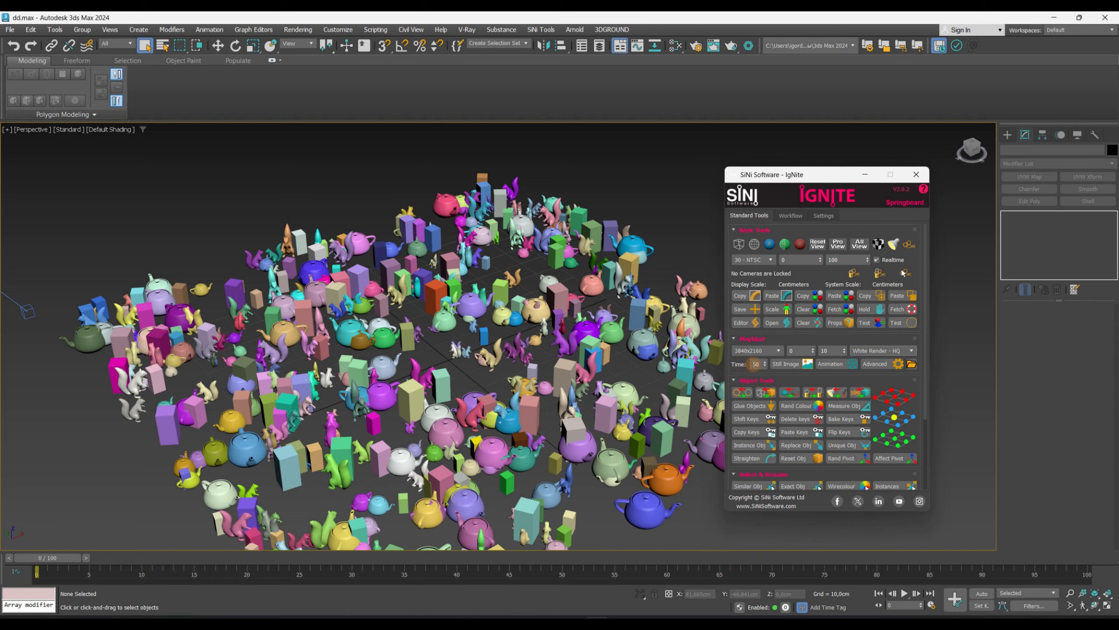
pyautogui.click(883, 351)
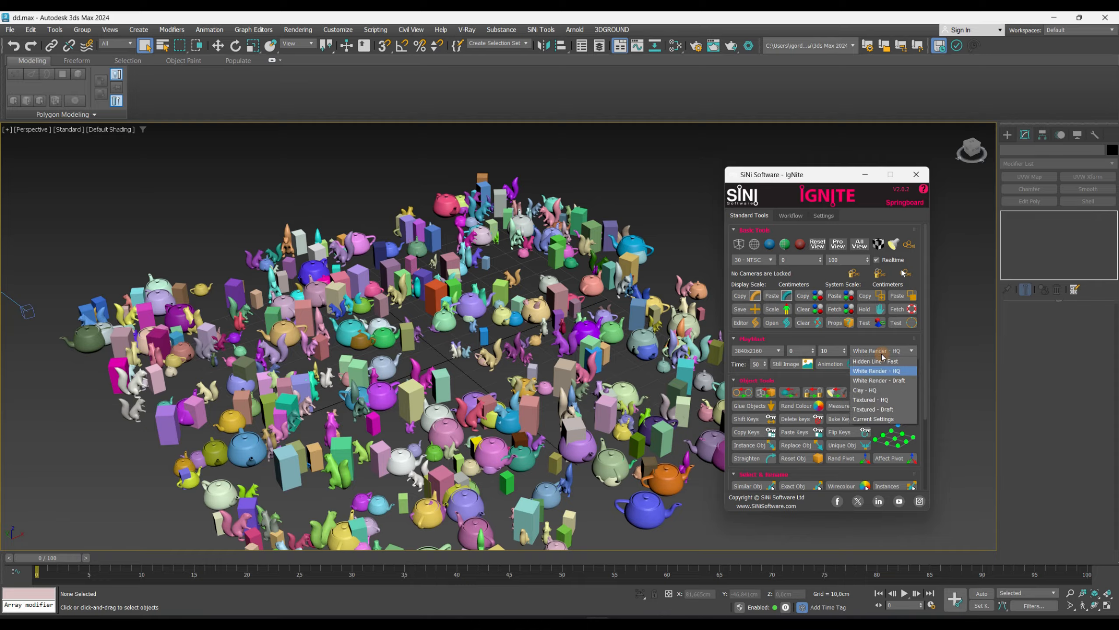
pyautogui.click(866, 410)
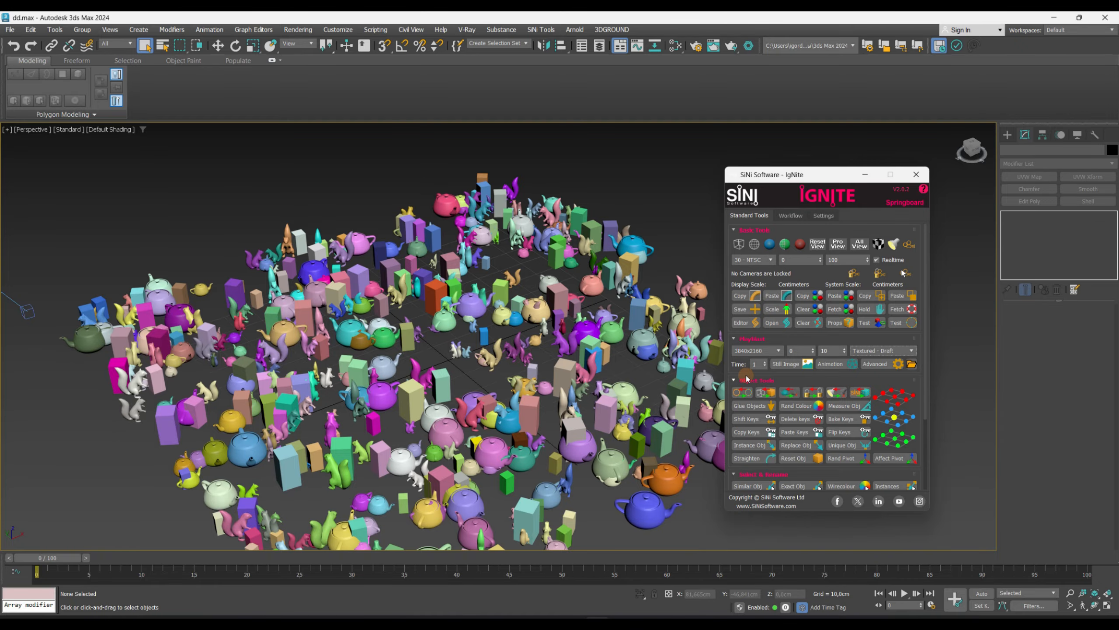
# - Render a still-image playblast of the perspective view and close the preview image
pyautogui.click(785, 364)
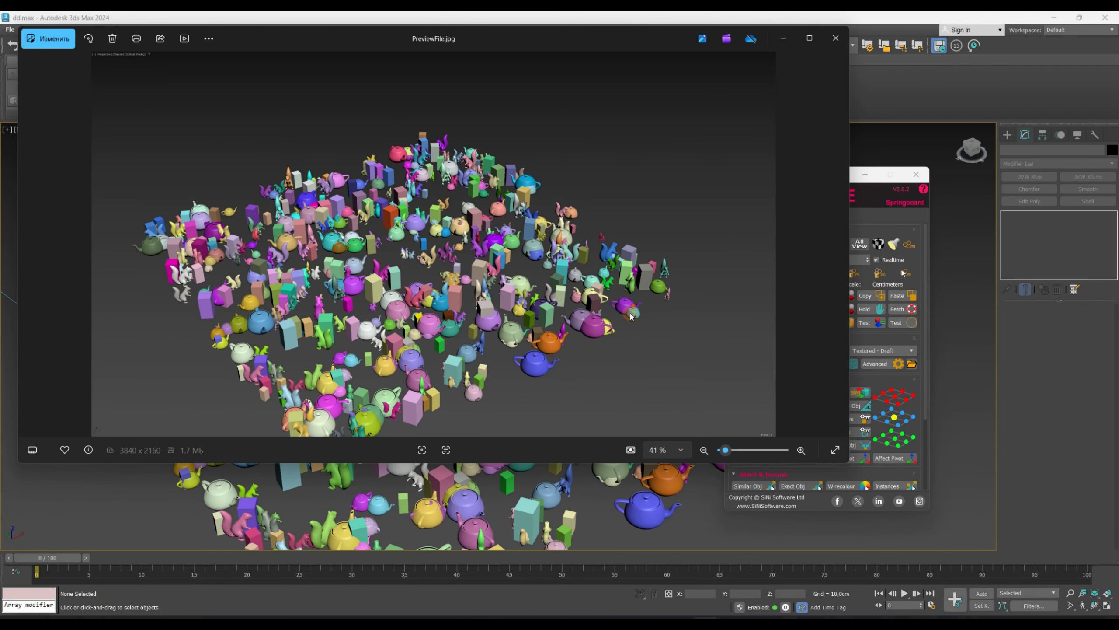
pyautogui.click(836, 39)
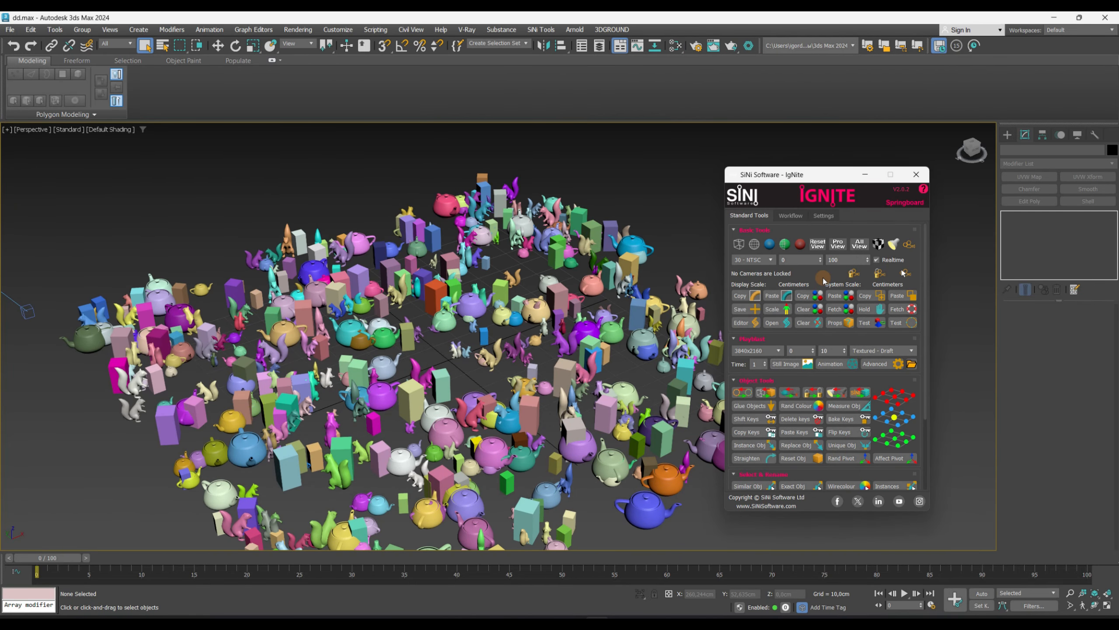
# - Open the playblast output folder, then close it
pyautogui.click(911, 364)
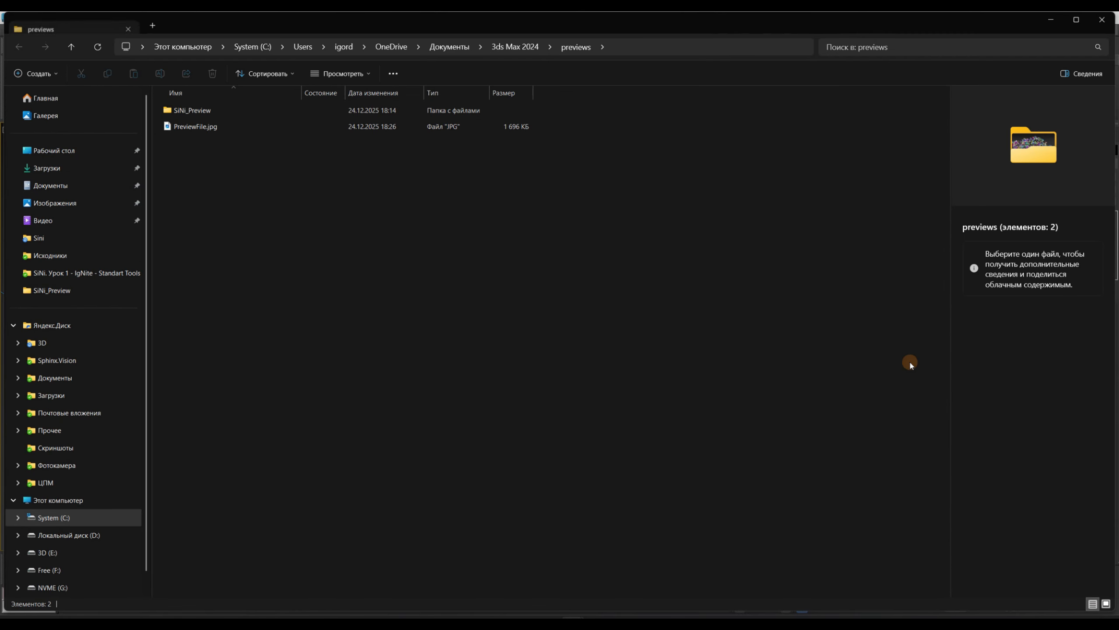
pyautogui.click(1052, 19)
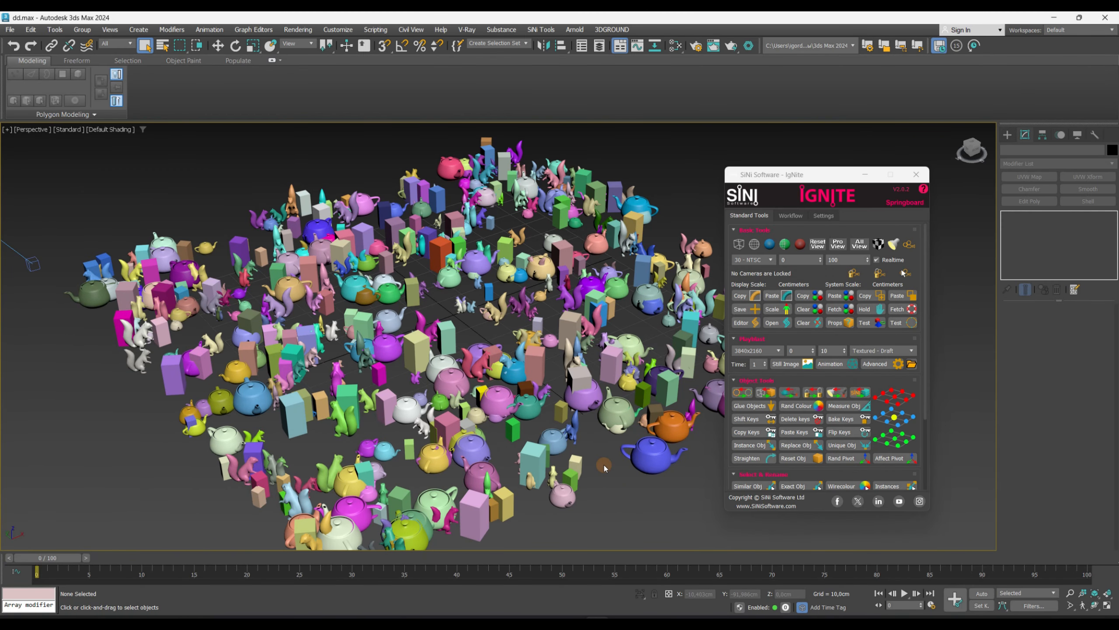
# - Switch the viewport to the camera and render an animation playblast of frames 0 to 10
pyautogui.press('c')
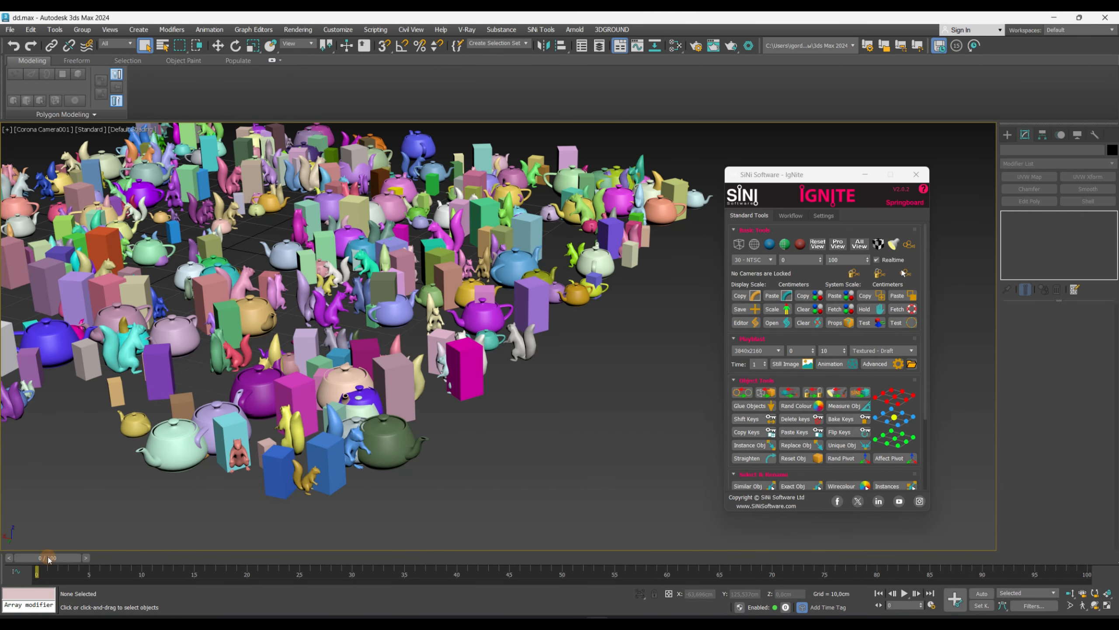
pyautogui.moveTo(48, 557)
pyautogui.mouseDown()
pyautogui.moveTo(150, 562)
pyautogui.moveTo(47, 560)
pyautogui.mouseUp()
pyautogui.click(831, 350)
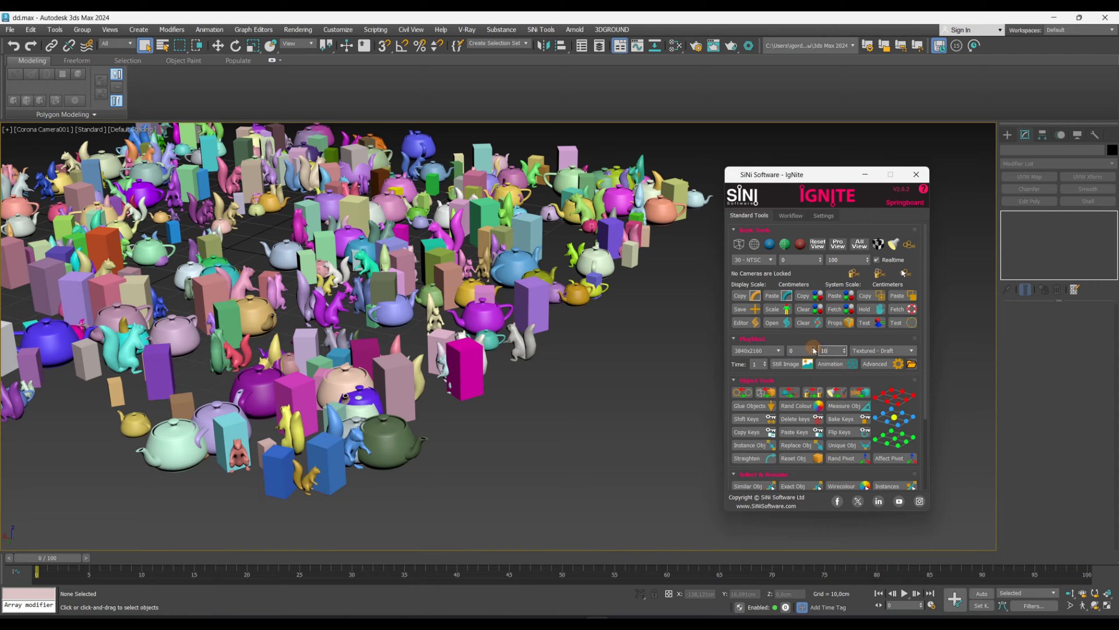
pyautogui.click(864, 351)
pyautogui.click(864, 352)
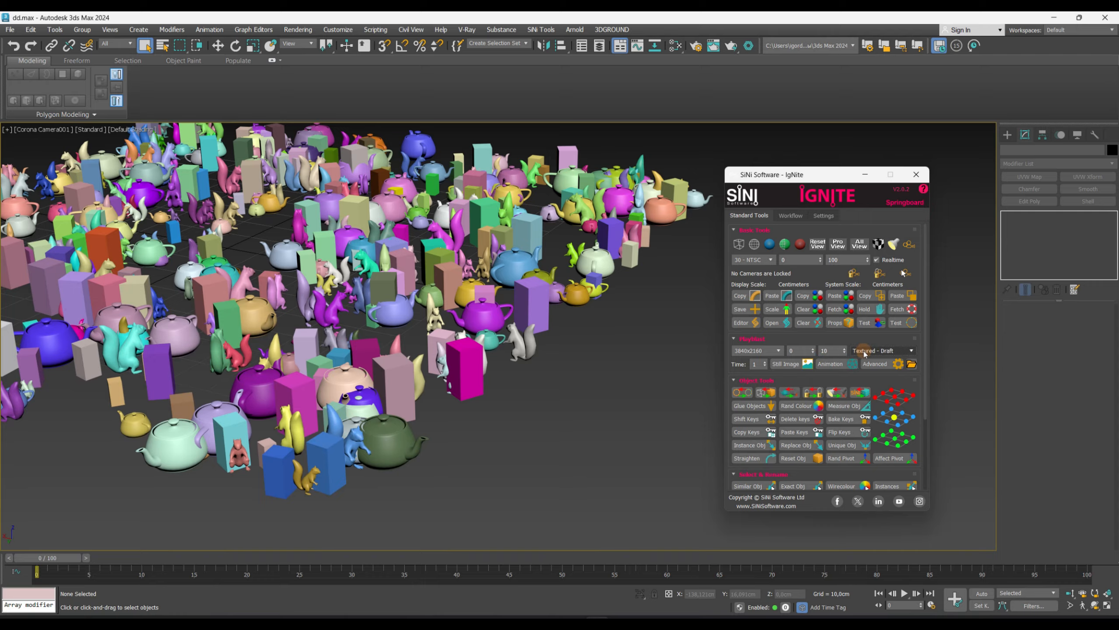
pyautogui.click(834, 365)
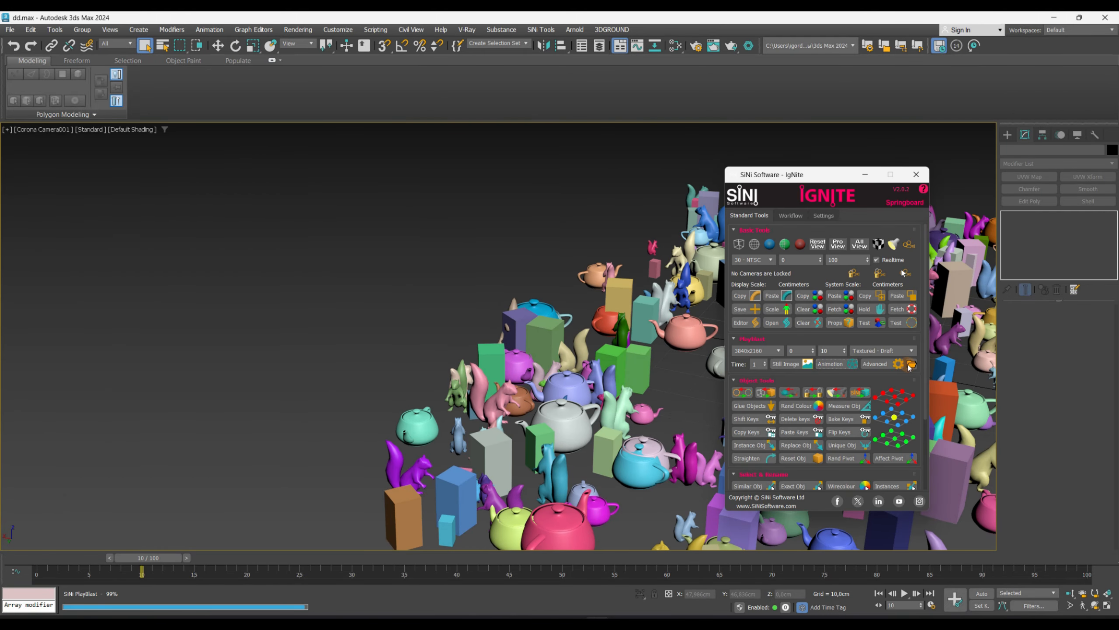
# - Open the previews output folder and inspect the SiNi_Preview frame images and video
pyautogui.click(911, 365)
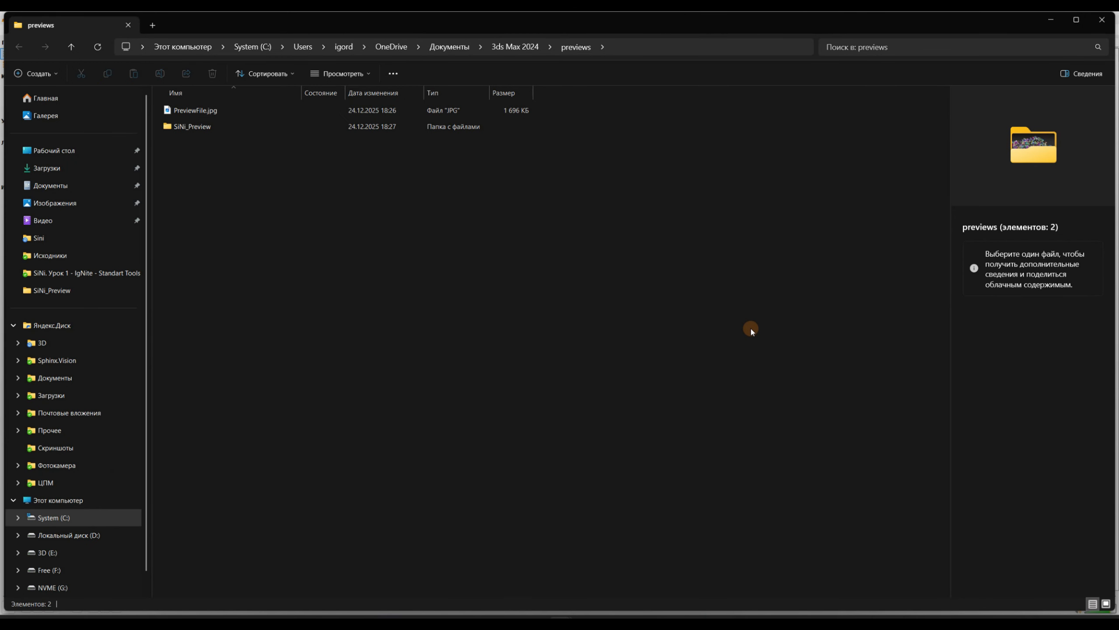
pyautogui.click(1074, 21)
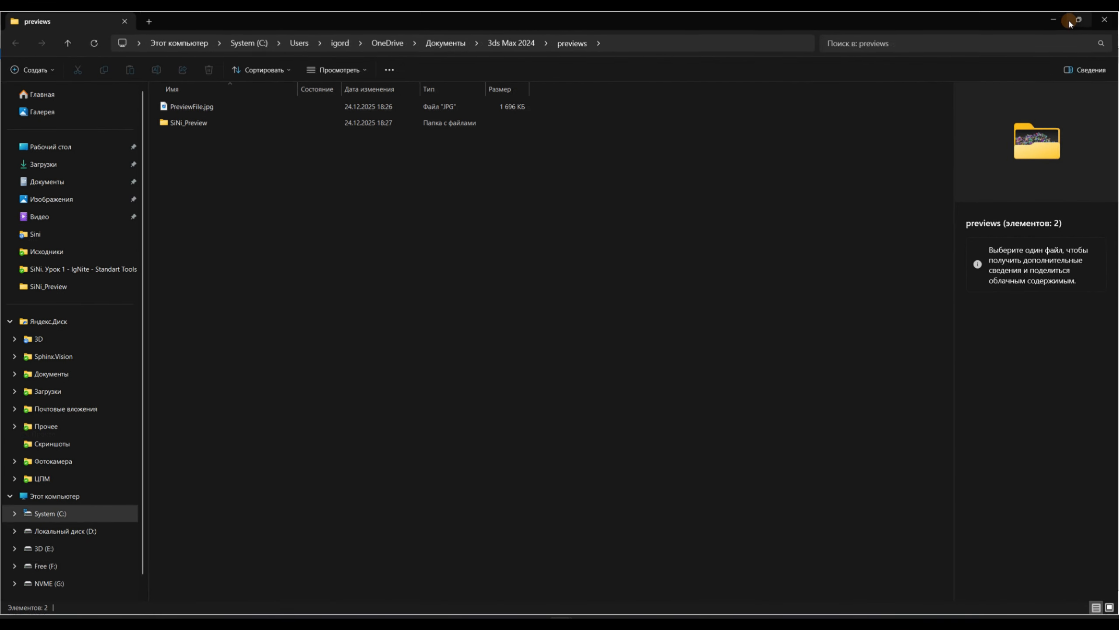
pyautogui.doubleClick(178, 126)
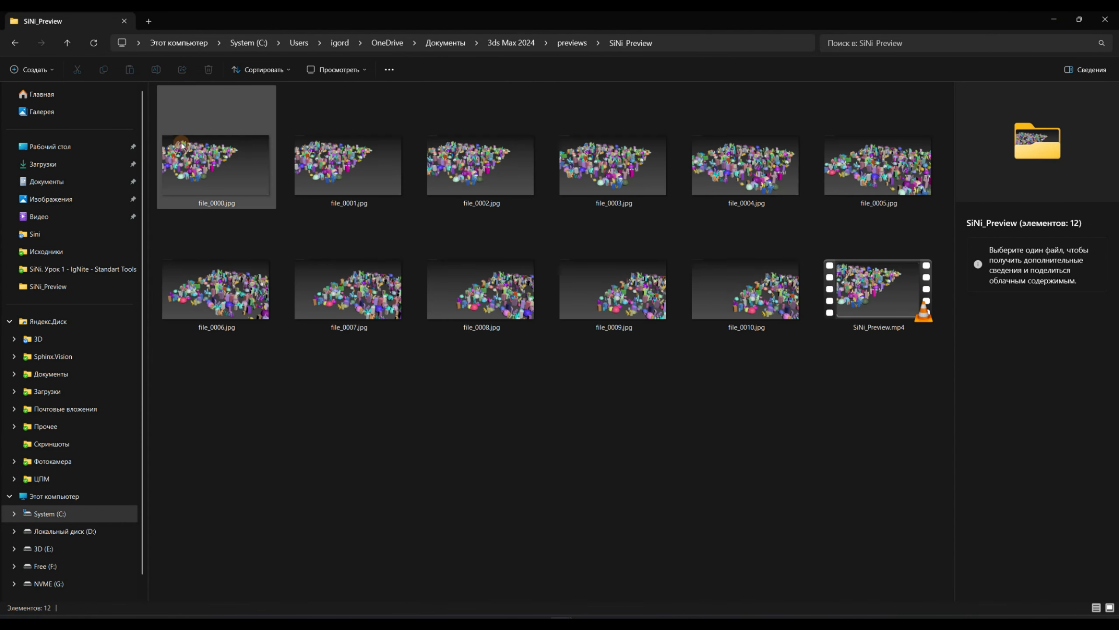
pyautogui.click(228, 175)
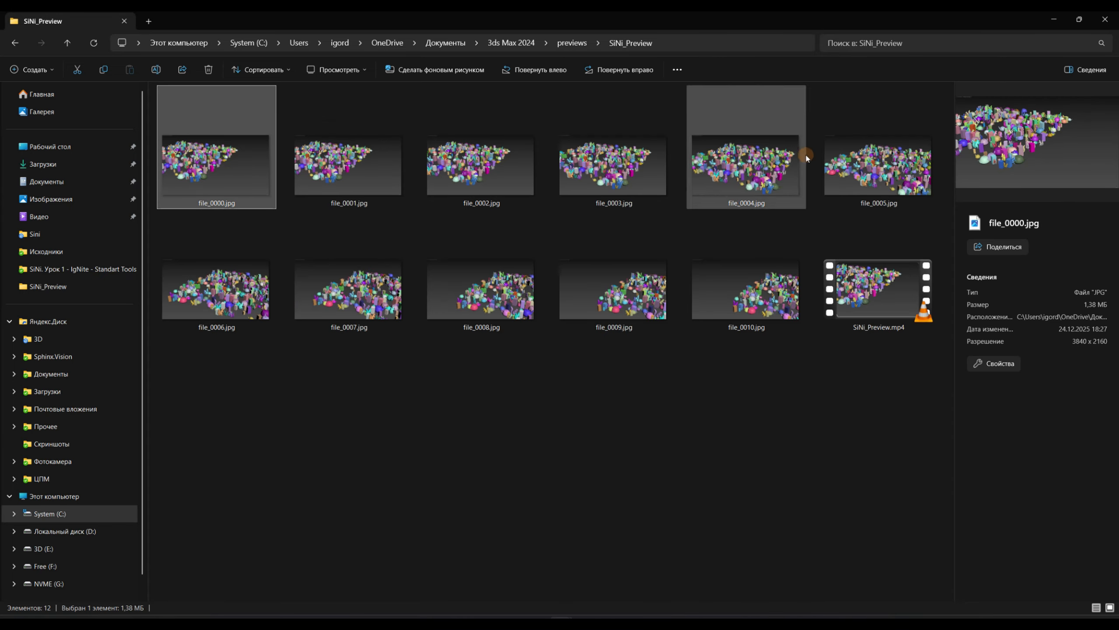
pyautogui.click(859, 300)
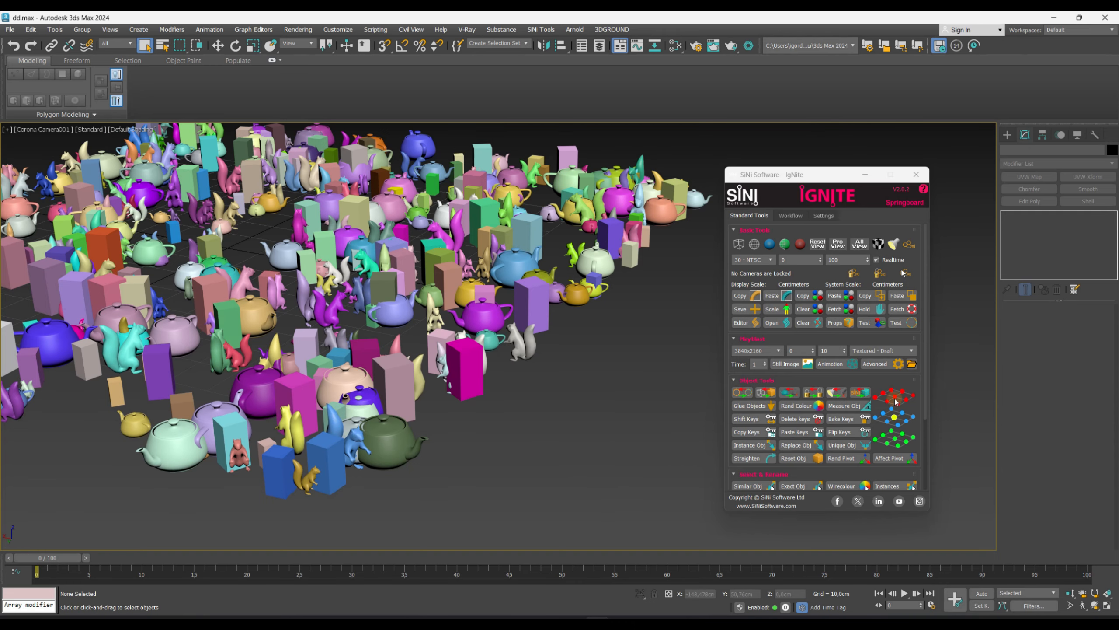
# - Open the advanced playblast dialog and render an animation of Corona Camera001, frames 0 to 10, at 3840x2160 Textured - Draft
pyautogui.click(898, 364)
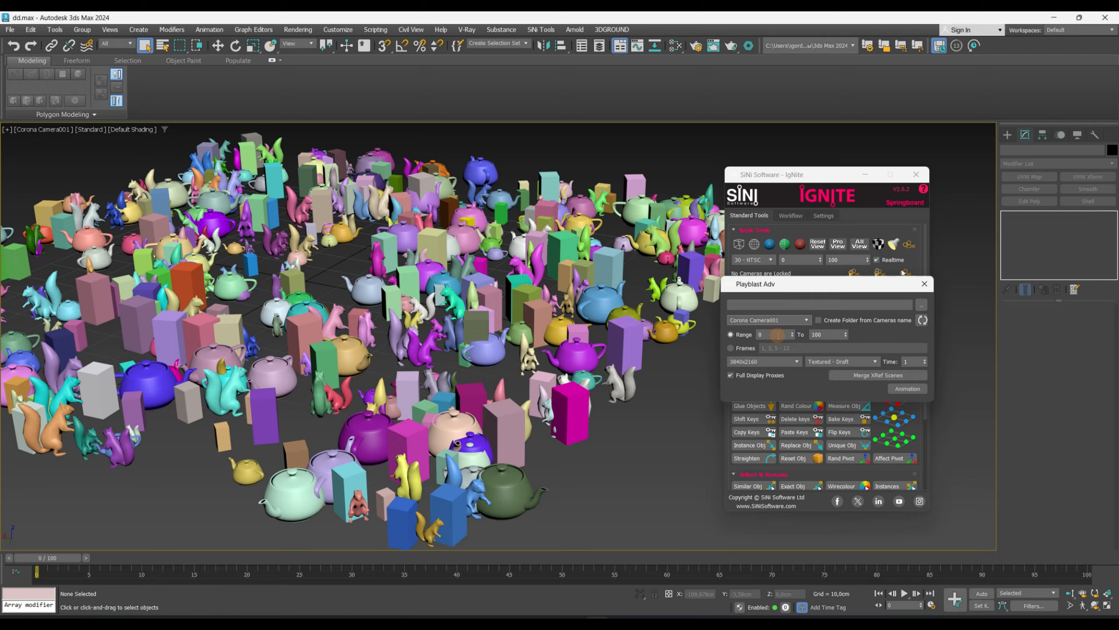
pyautogui.click(817, 334)
pyautogui.click(813, 295)
pyautogui.click(766, 362)
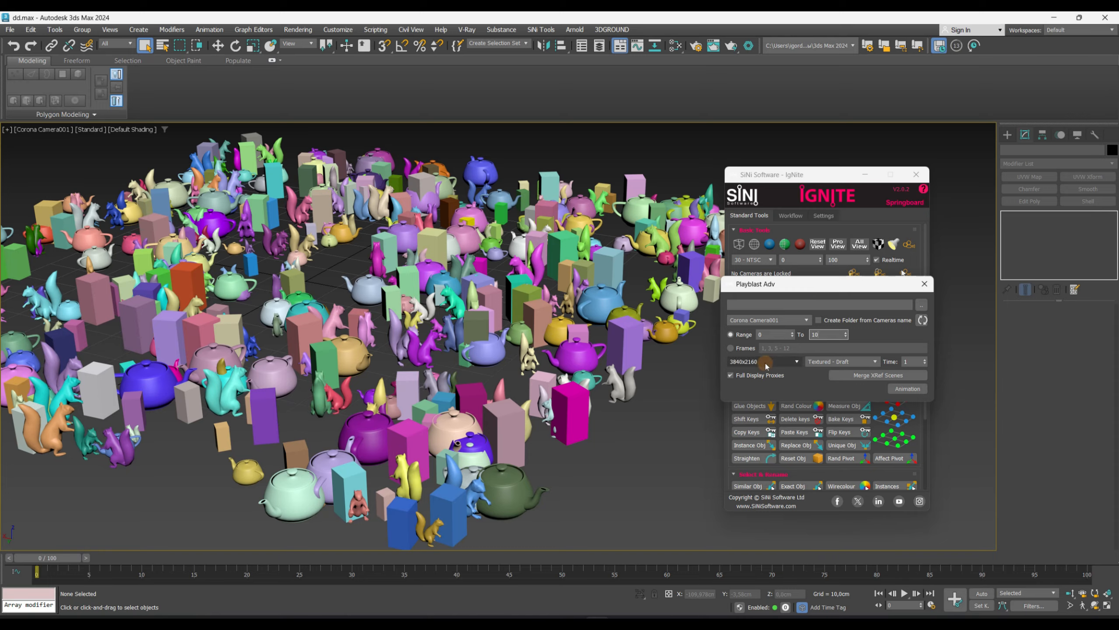
pyautogui.click(849, 360)
pyautogui.click(814, 366)
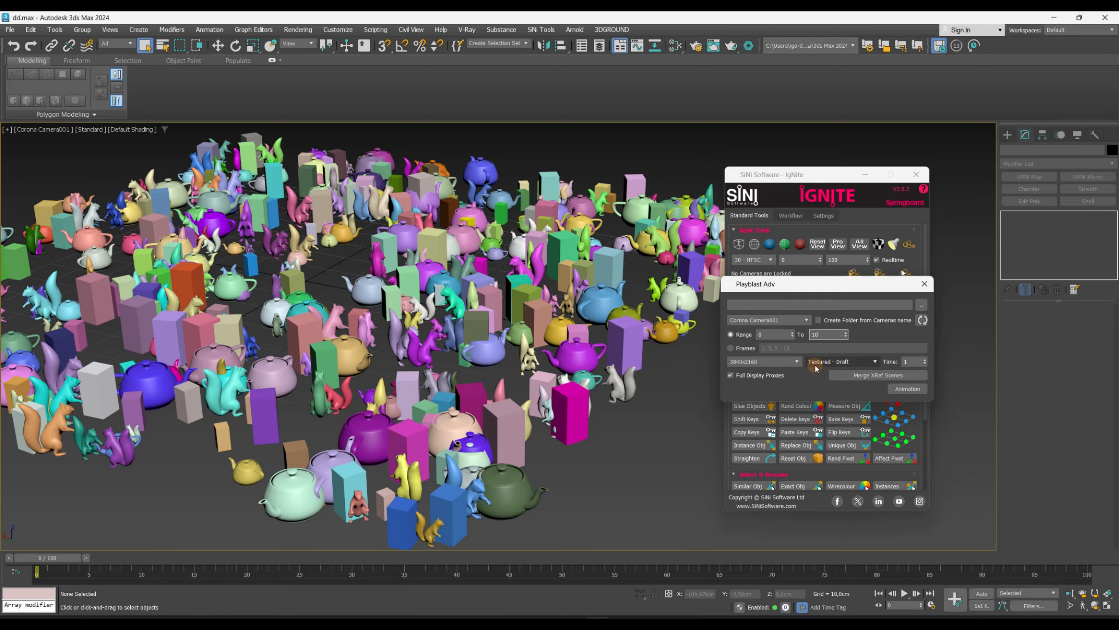
pyautogui.click(902, 390)
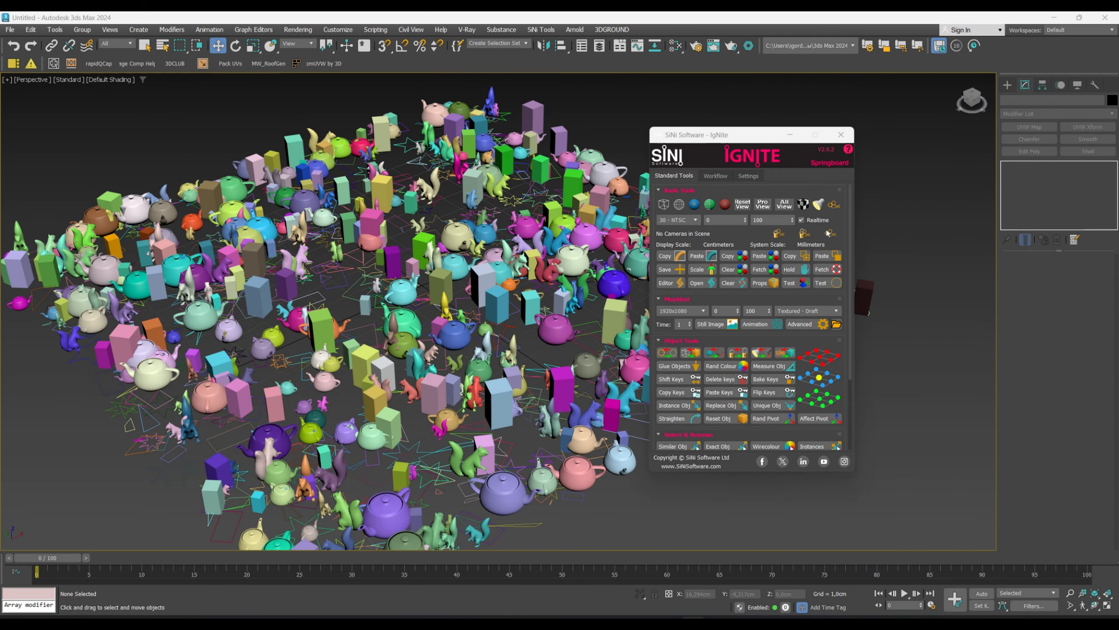
# - Review the playblast options on the IgNite settings page
pyautogui.click(750, 176)
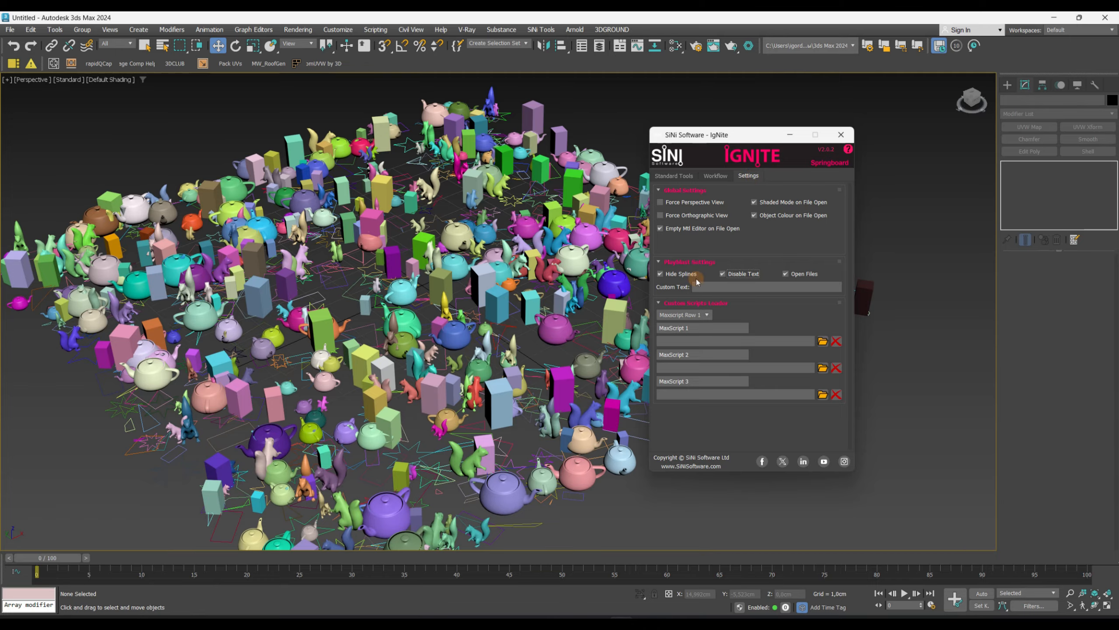
pyautogui.click(682, 176)
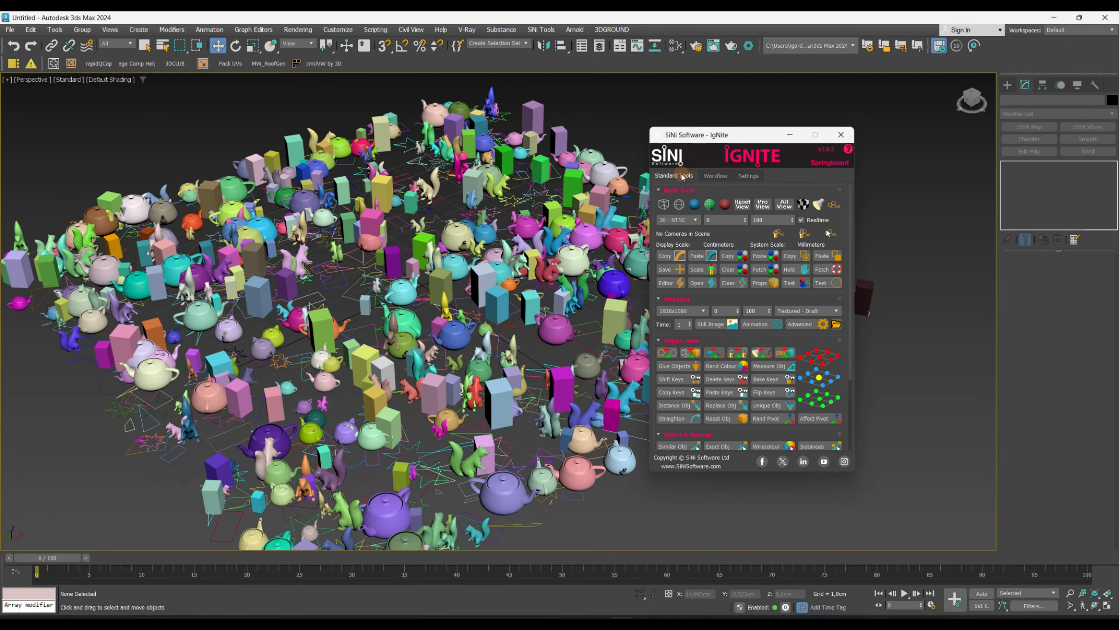
pyautogui.click(748, 175)
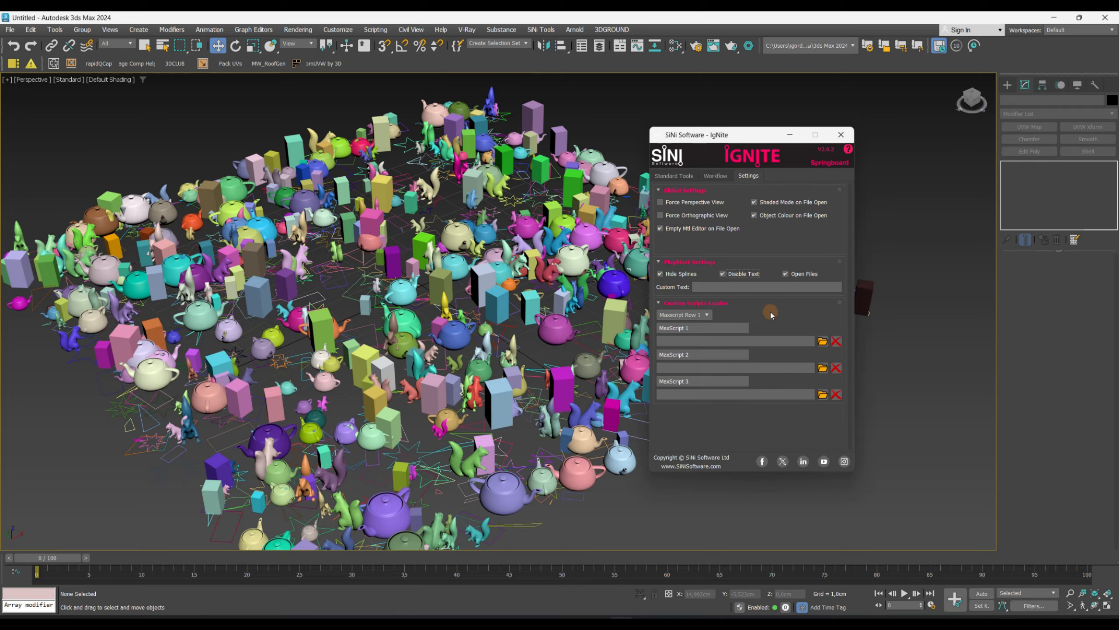
# - Create a TextPlus object on the ground in front of the scattered objects and move it into place
pyautogui.click(789, 134)
pyautogui.click(1008, 84)
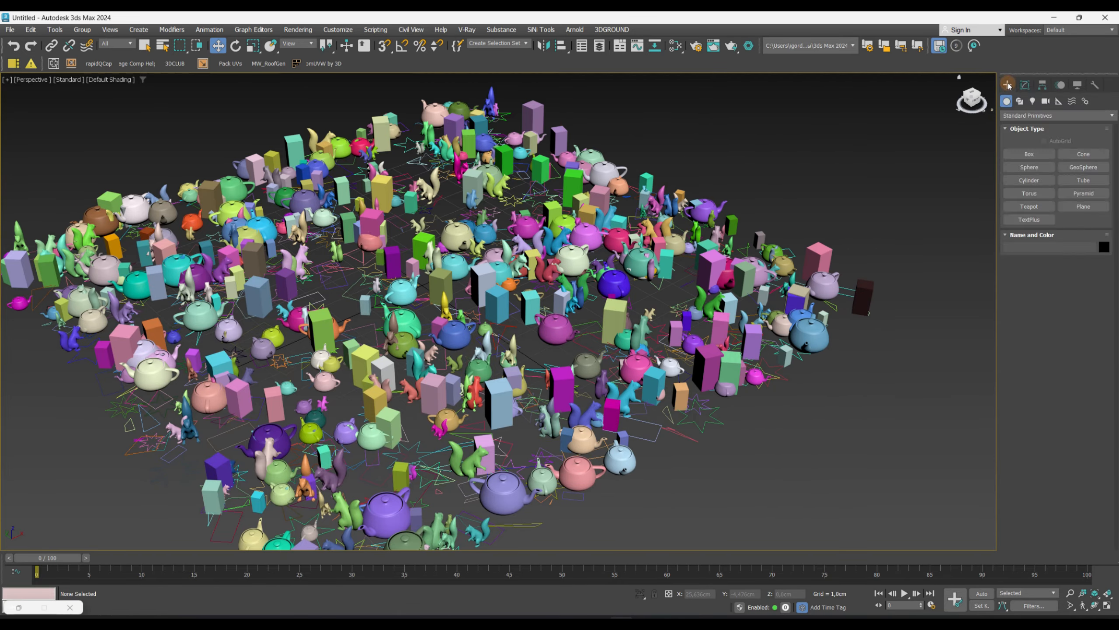
pyautogui.click(1028, 220)
pyautogui.click(772, 410)
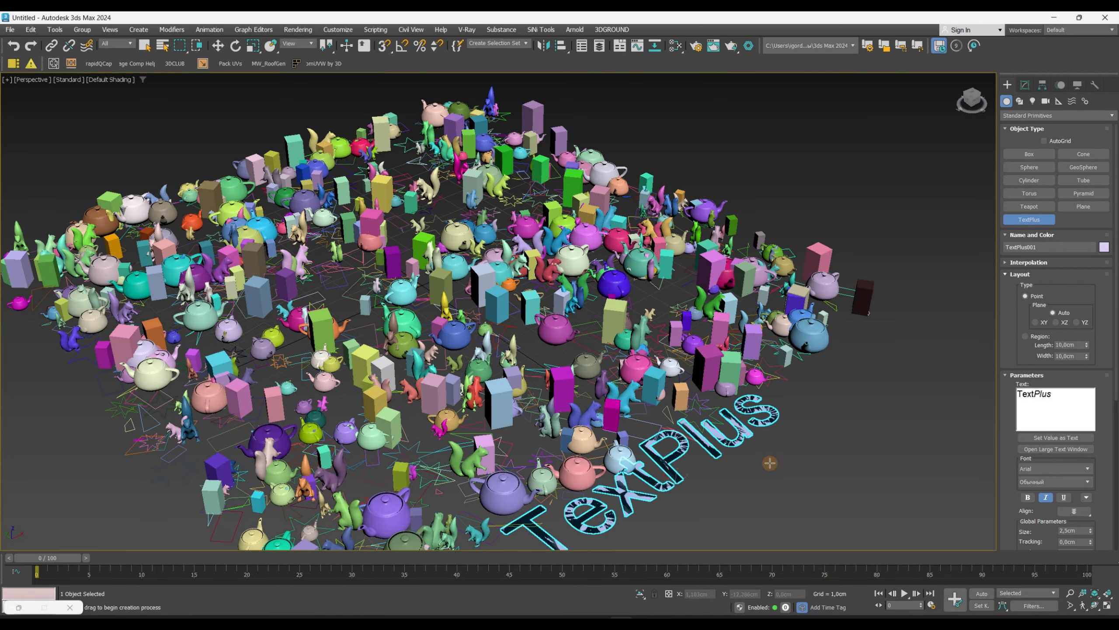
pyautogui.moveTo(770, 463); pyautogui.dragTo(683, 415, button='middle')
pyautogui.press('w')
pyautogui.moveTo(626, 420); pyautogui.dragTo(662, 462)
# - Inspect the TextPlus object's parameters
pyautogui.click(1025, 84)
pyautogui.scroll(-5, 1002, 449)
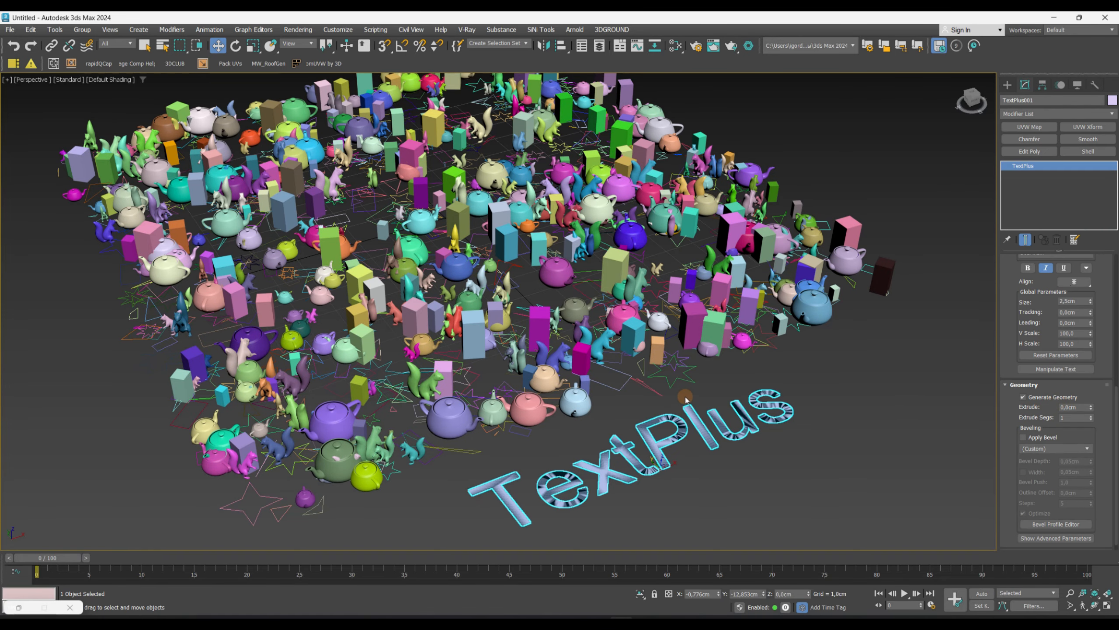
pyautogui.keyDown('alt'); pyautogui.moveTo(686, 398); pyautogui.dragTo(698, 369, button='middle'); pyautogui.keyUp('alt')
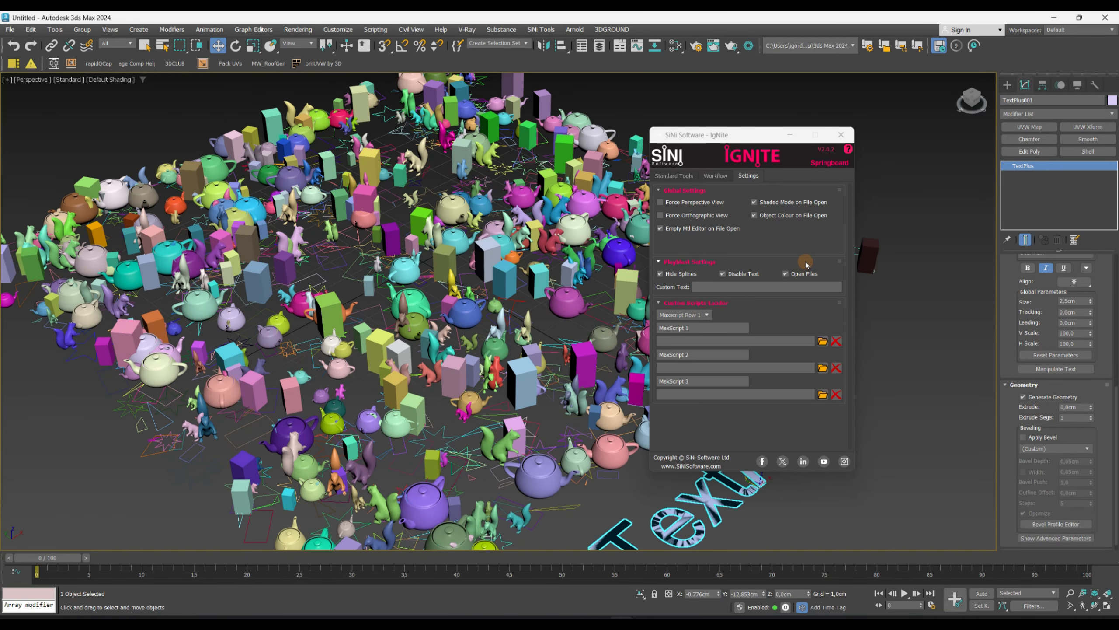
# - Render a still-image playblast of the perspective view with the text and close the preview
pyautogui.click(683, 177)
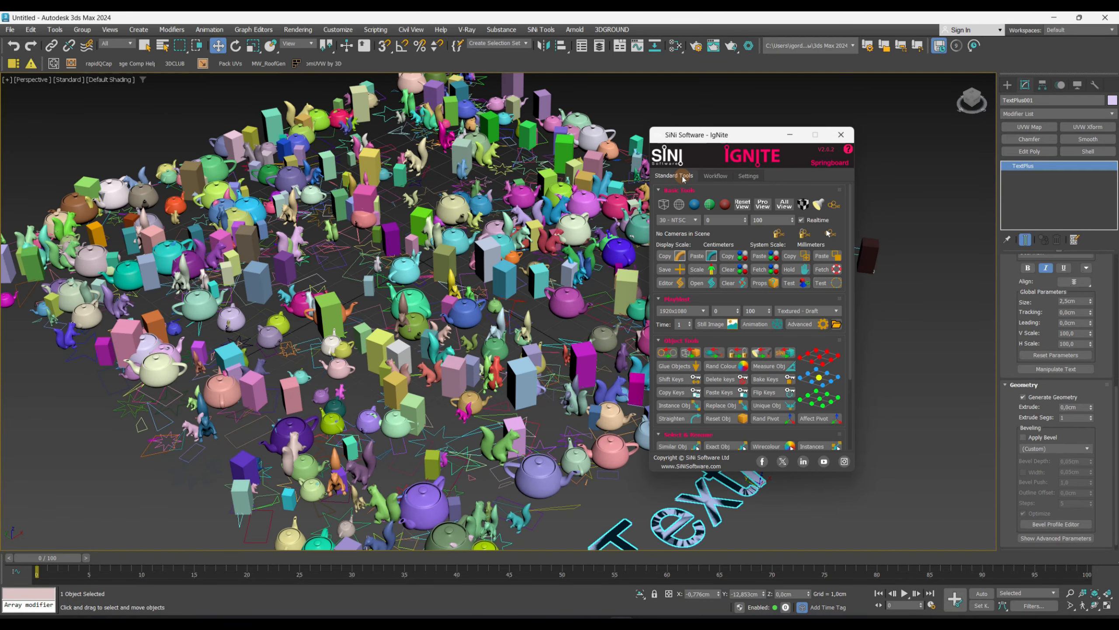
pyautogui.click(722, 325)
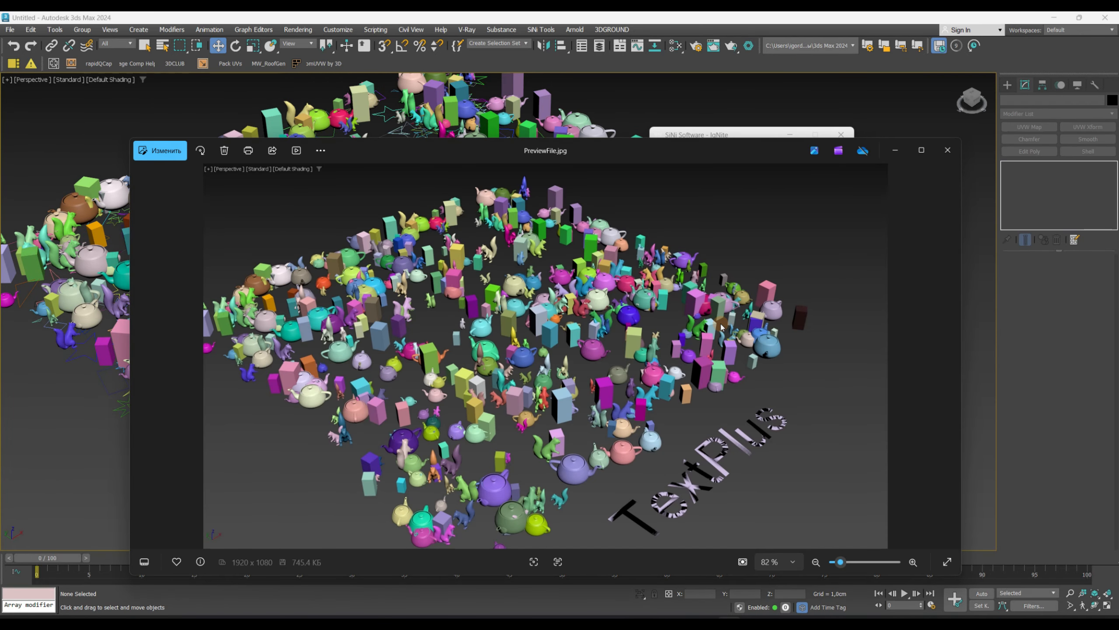
pyautogui.click(945, 150)
# - Set the playblast custom text to TEST in the IgNite settings
pyautogui.click(748, 175)
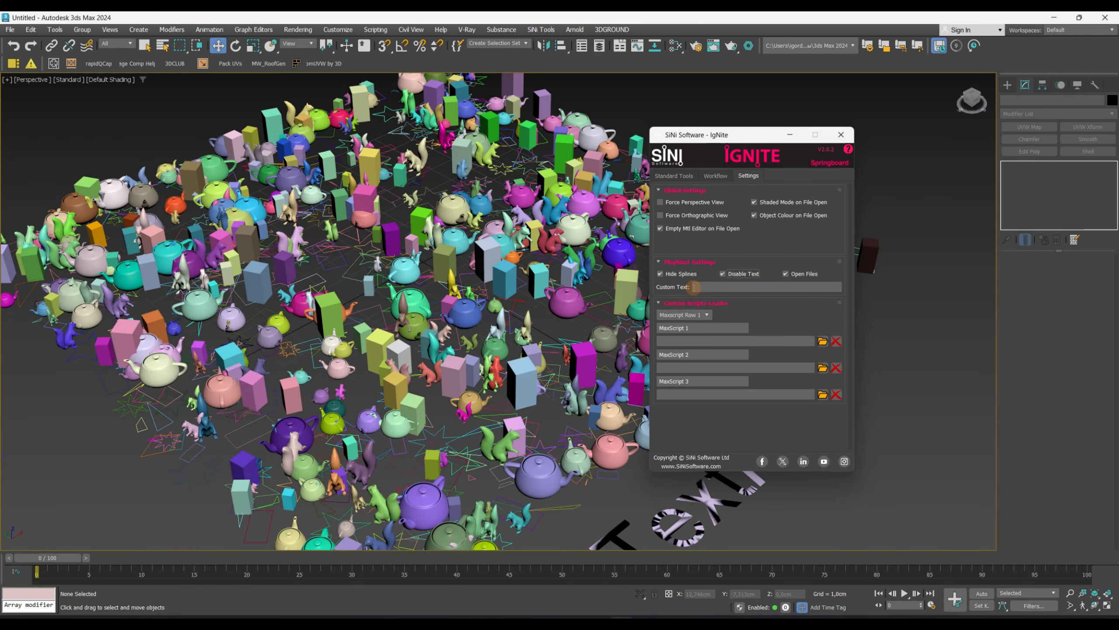
pyautogui.click(674, 175)
pyautogui.click(691, 311)
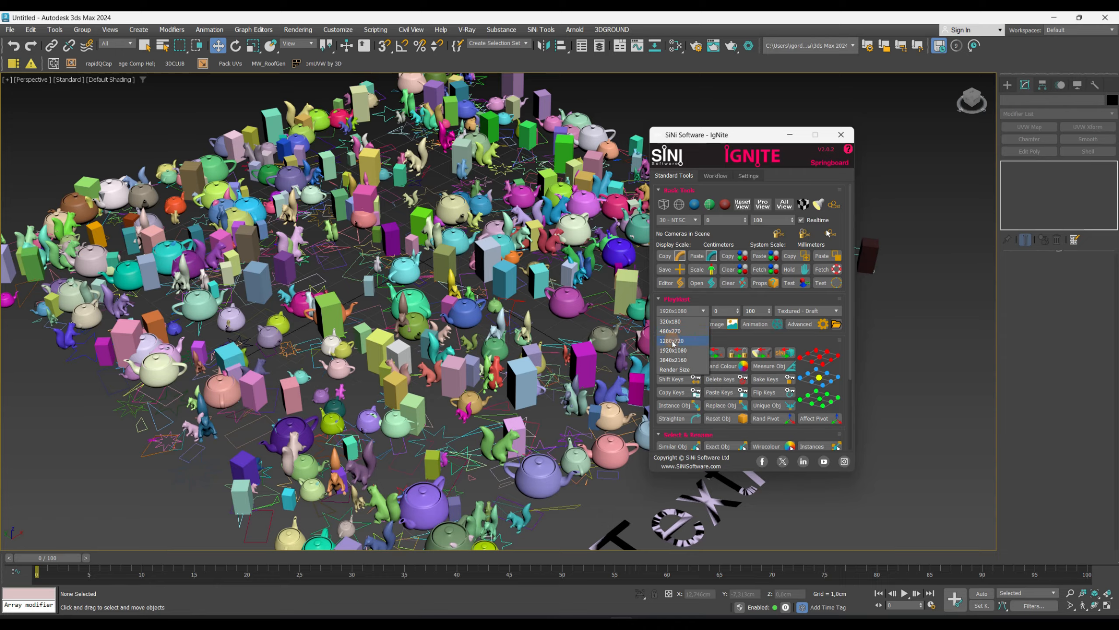
pyautogui.click(701, 288)
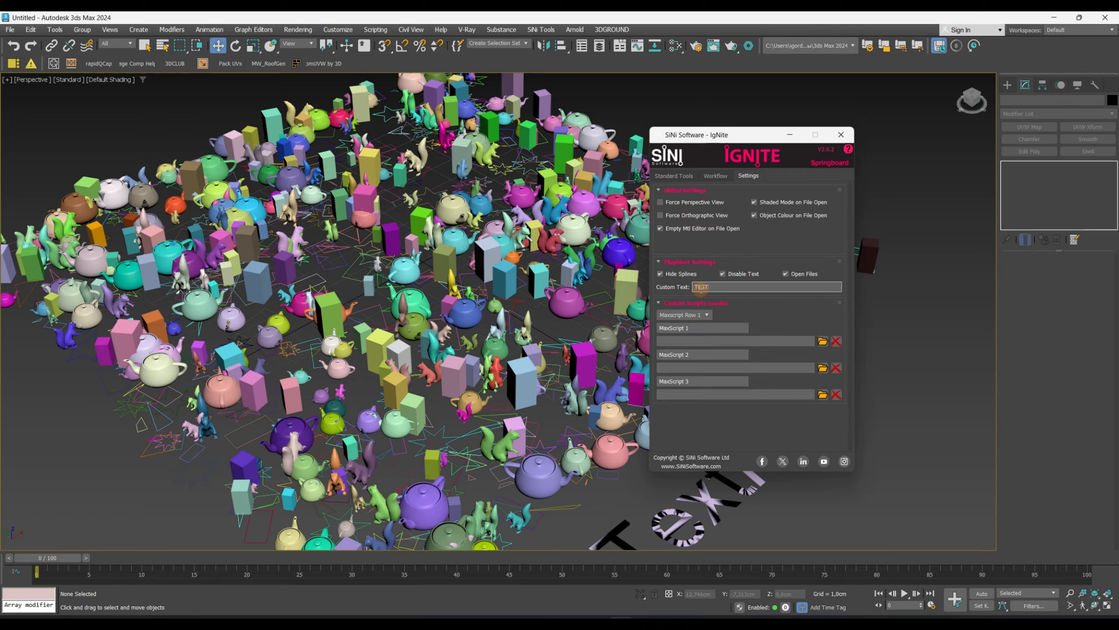
# - Render a still-image playblast of the perspective view with the custom text
pyautogui.click(683, 175)
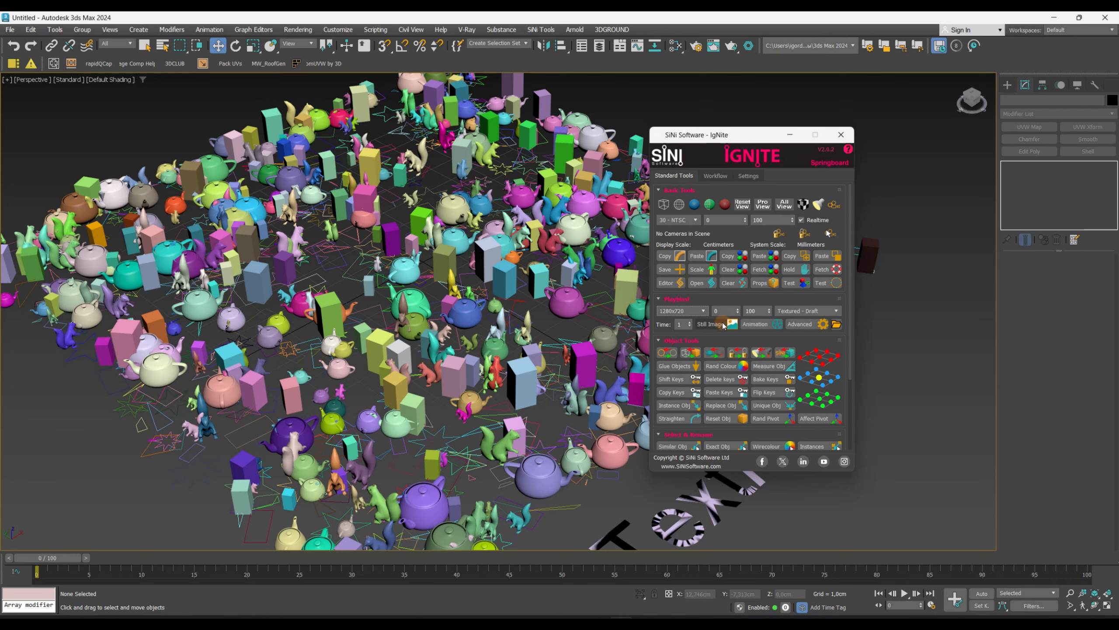
pyautogui.click(717, 325)
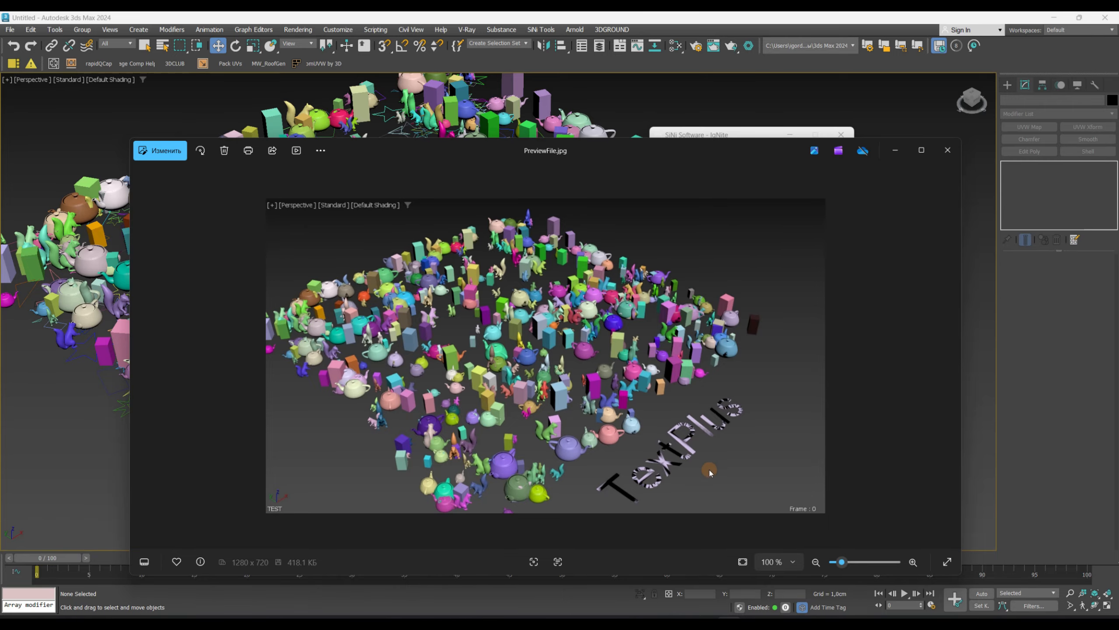
# - Render a 3840x2160 still-image playblast and zoom into the preview's corner to check the TEST text
pyautogui.click(762, 175)
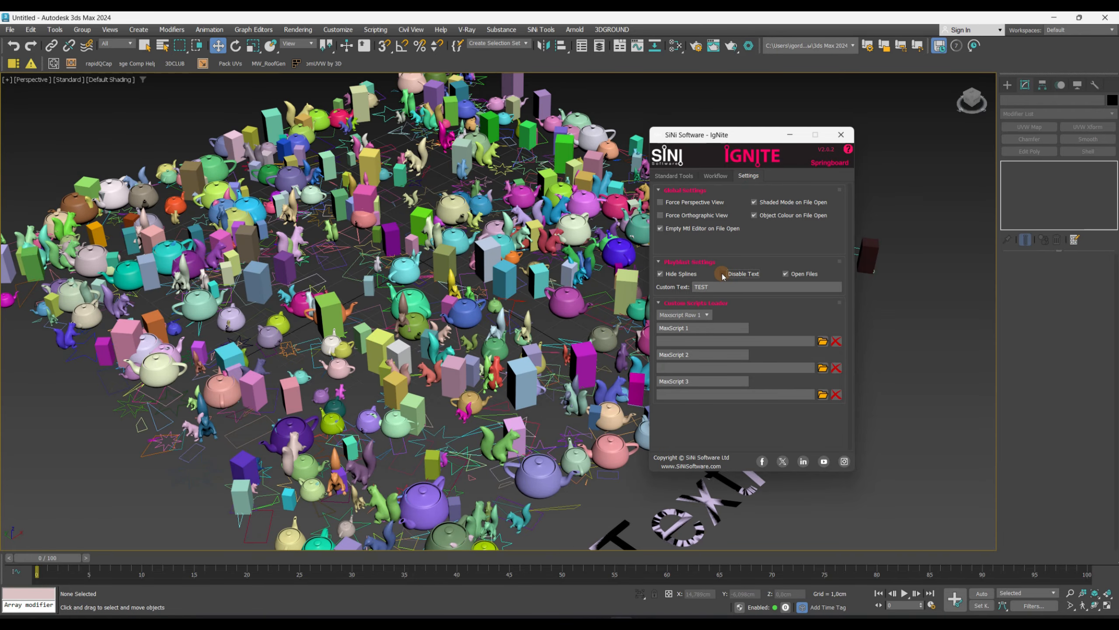
pyautogui.click(674, 176)
pyautogui.click(663, 175)
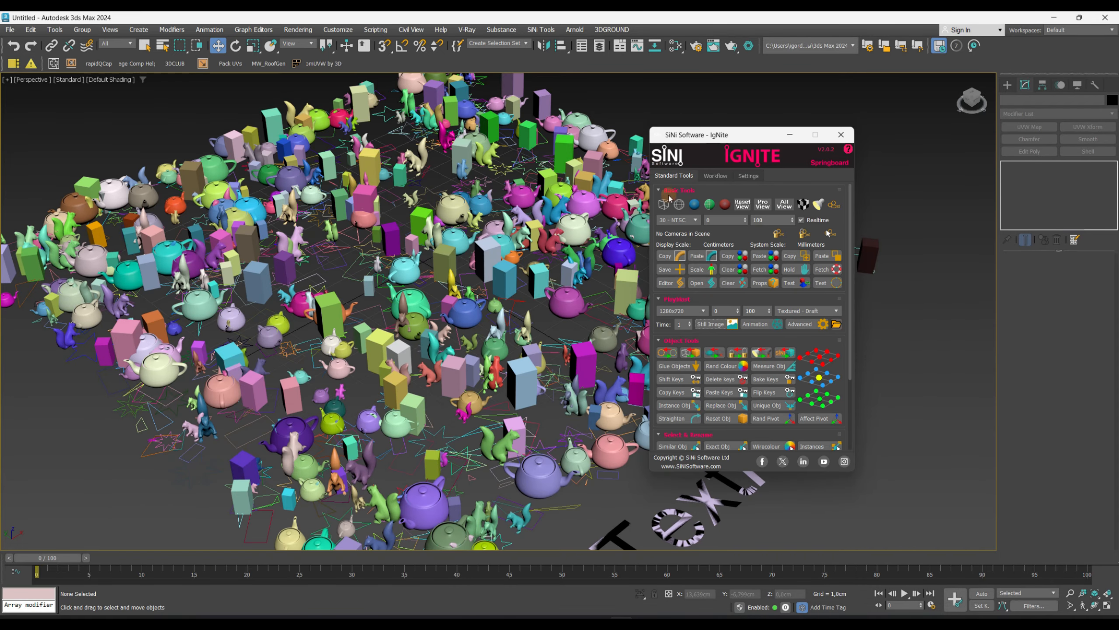
pyautogui.click(678, 315)
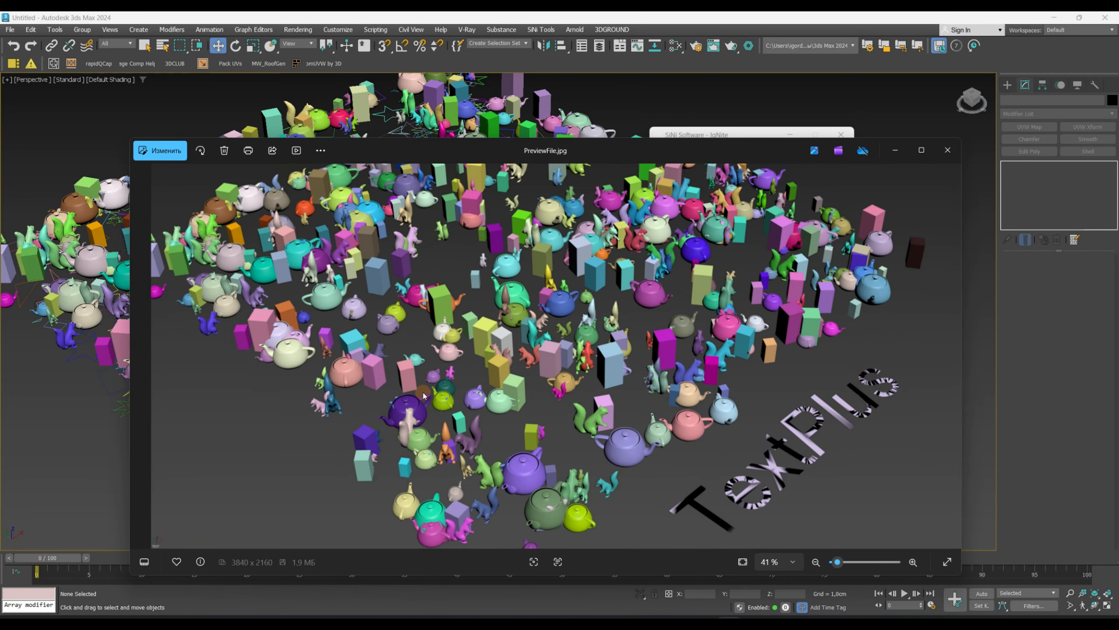
pyautogui.scroll(4, 214, 505)
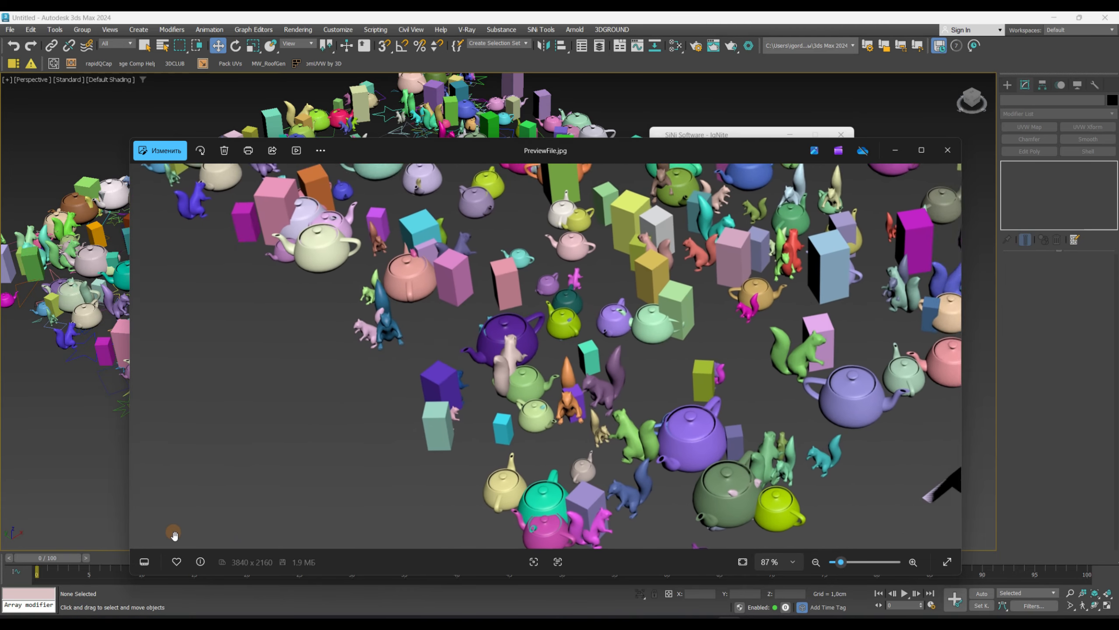
pyautogui.scroll(5, 310, 450)
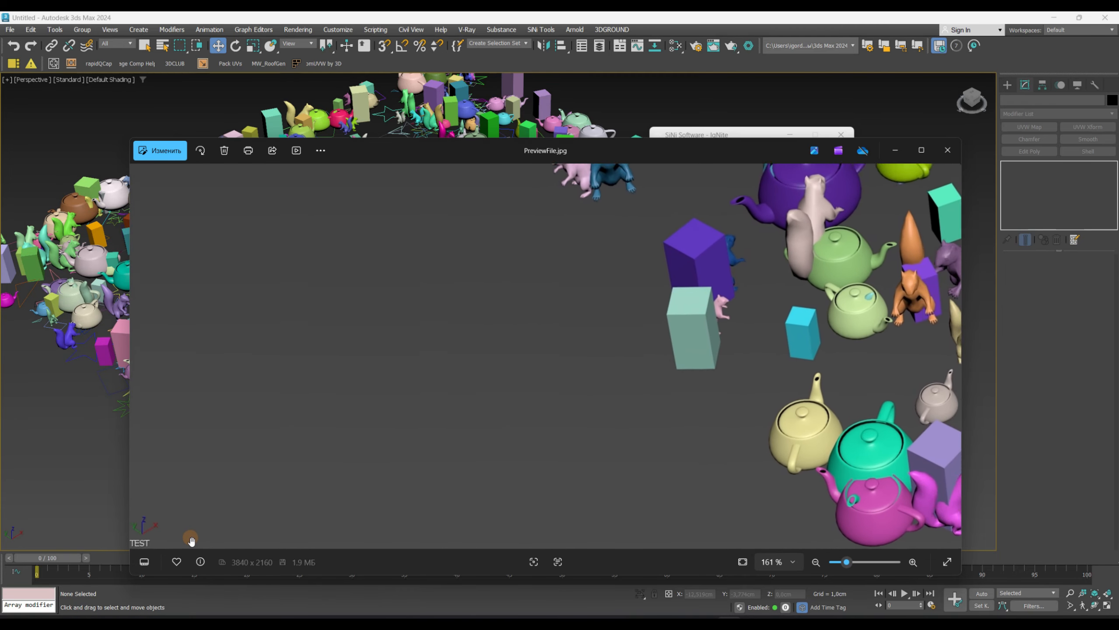
pyautogui.moveTo(191, 540); pyautogui.dragTo(365, 489)
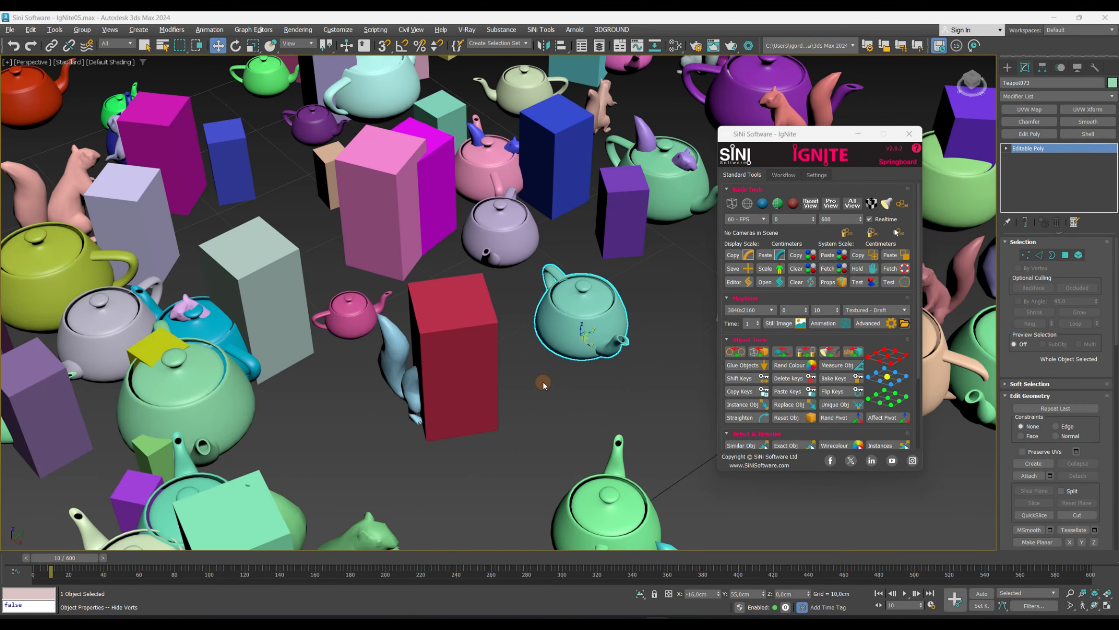
# - Convert the selected teapot to Editable Poly
pyautogui.moveTo(538, 382); pyautogui.dragTo(544, 432, button='middle')
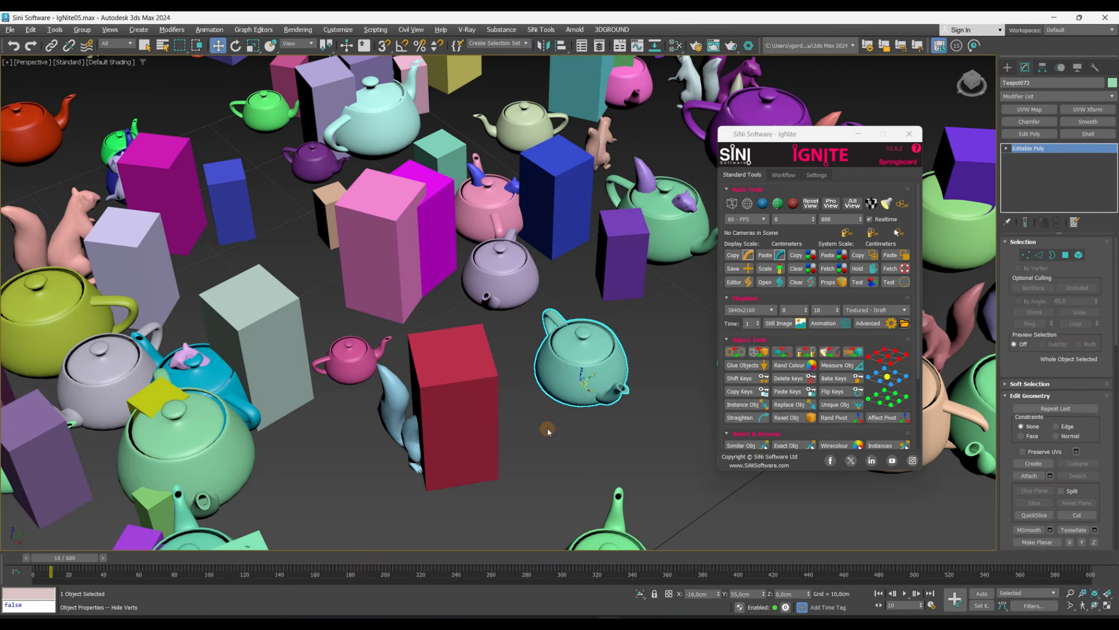
pyautogui.scroll(10, 548, 431)
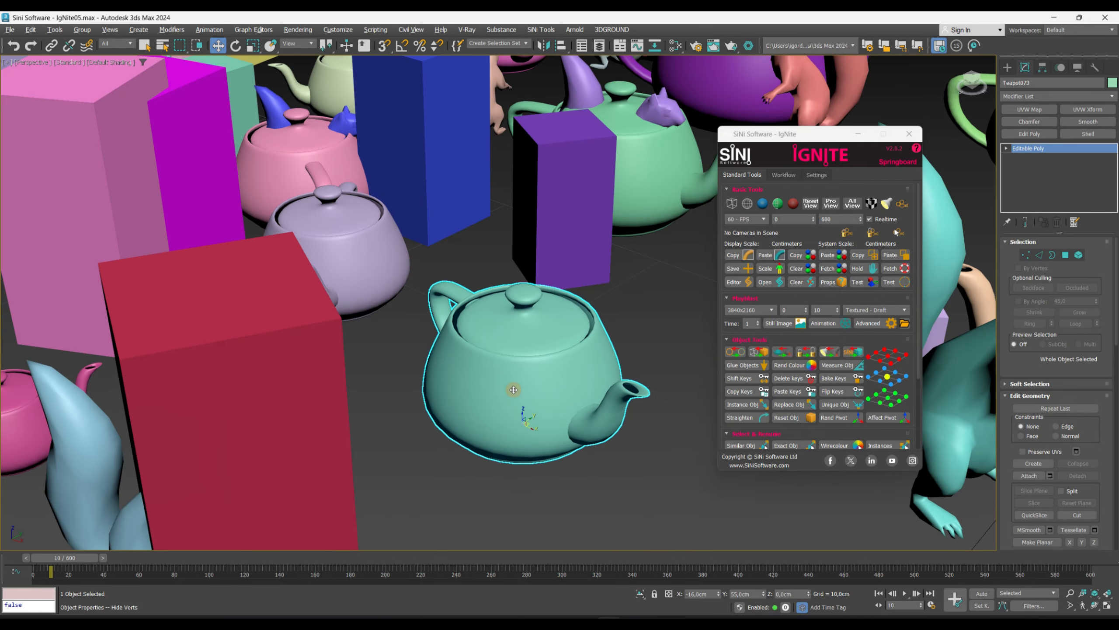
pyautogui.rightClick(513, 389)
pyautogui.moveTo(580, 559)
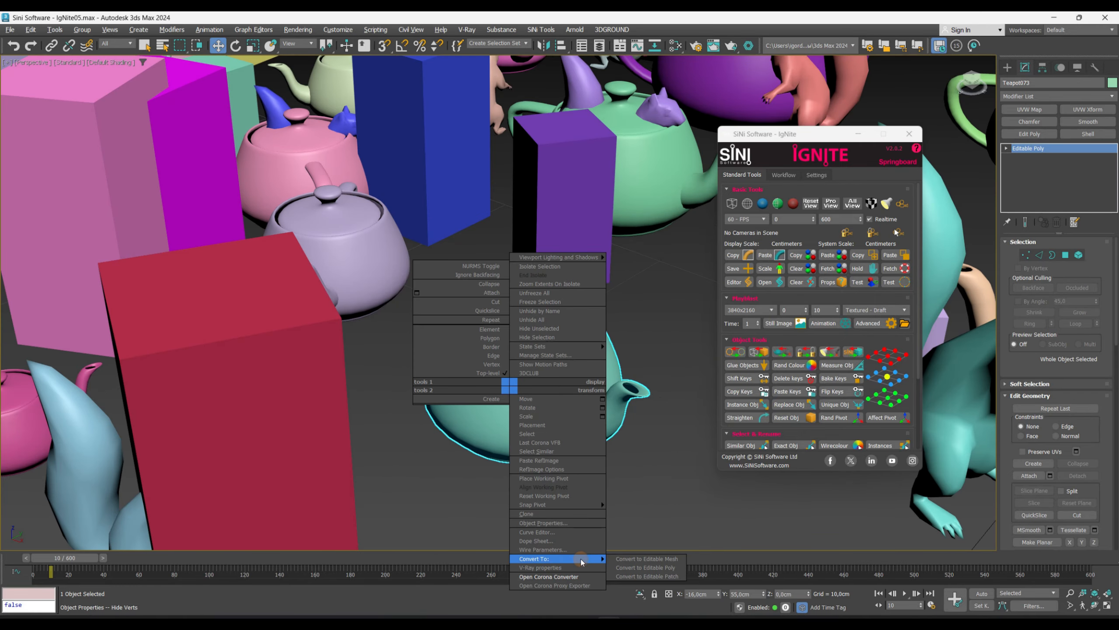
pyautogui.click(640, 569)
# - Show vertex ticks on the teapot with the IgNite object tool
pyautogui.click(735, 351)
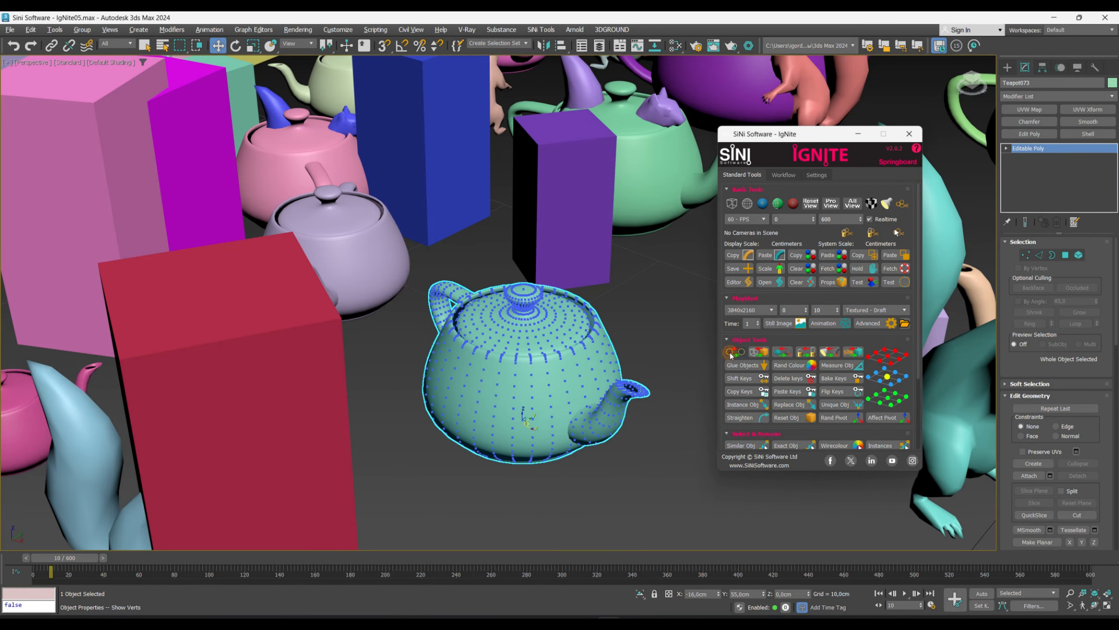
pyautogui.keyDown('alt'); pyautogui.moveTo(597, 411); pyautogui.dragTo(536, 430, button='middle'); pyautogui.keyUp('alt')
# - Select a polygon near the teapot's spout at Polygon level and turn on edged faces display
pyautogui.click(1066, 255)
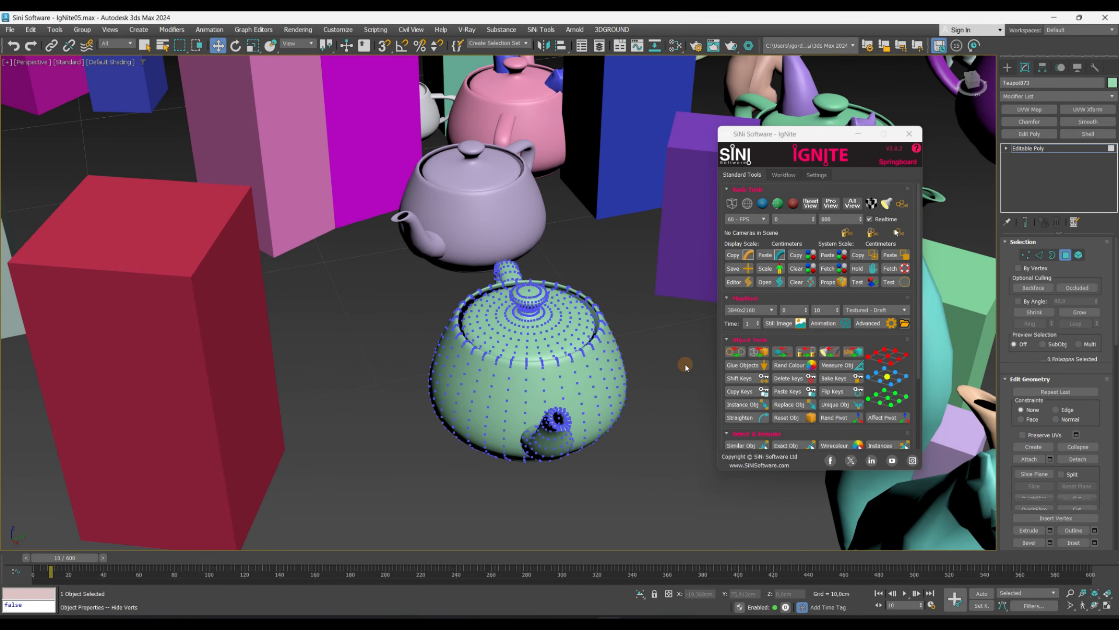
pyautogui.click(488, 383)
pyautogui.scroll(3, 492, 384)
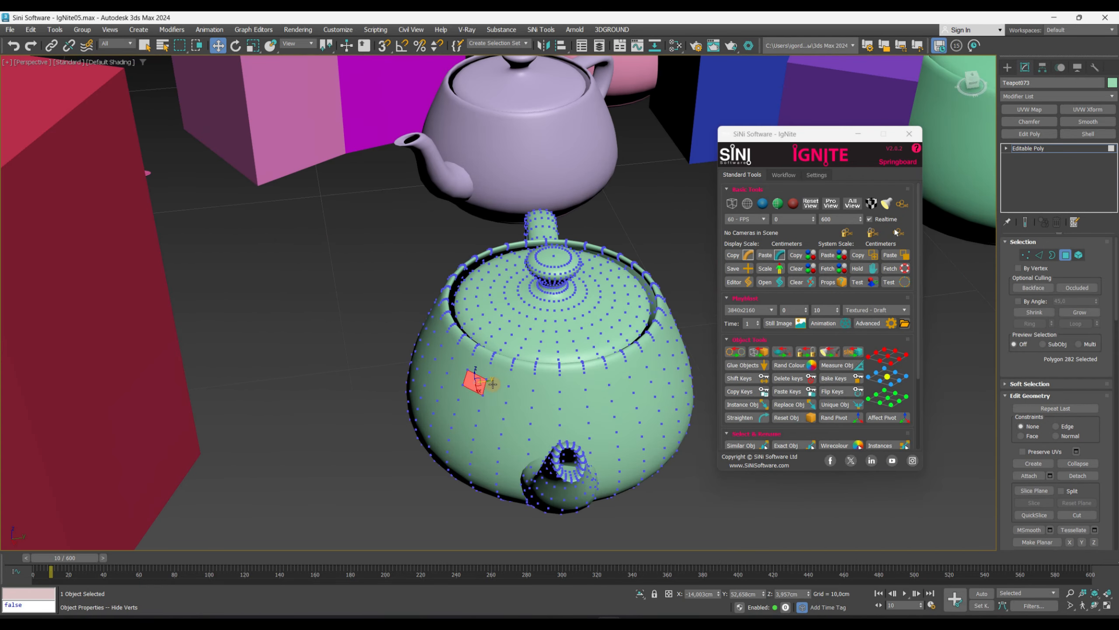
pyautogui.moveTo(487, 383); pyautogui.dragTo(486, 386)
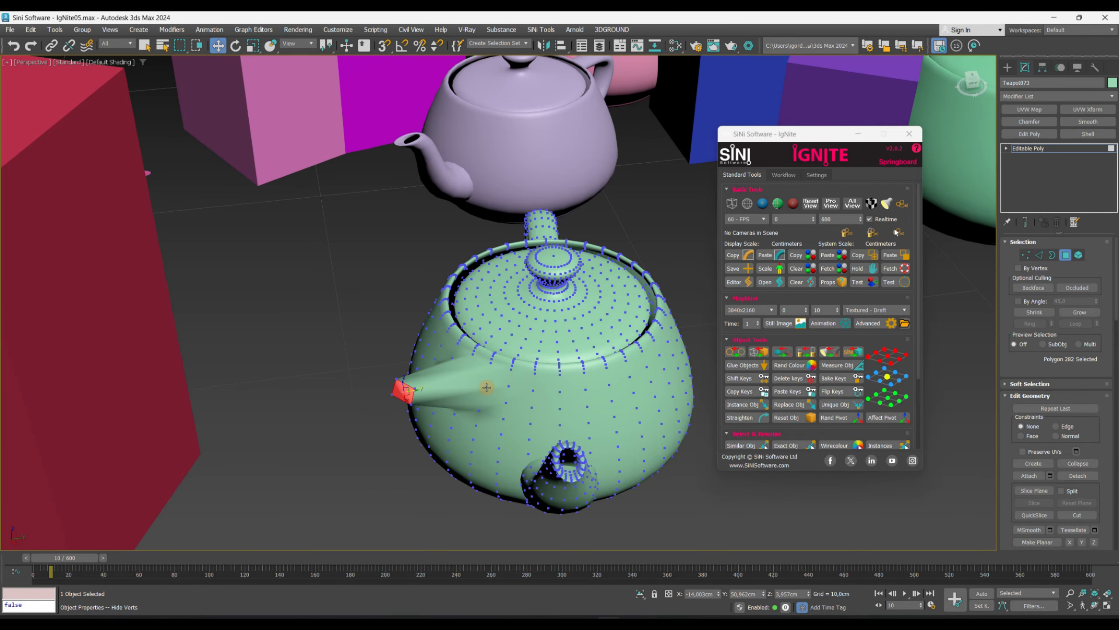
pyautogui.press('F4')
pyautogui.keyDown('alt'); pyautogui.moveTo(496, 381); pyautogui.dragTo(420, 382, button='middle'); pyautogui.keyUp('alt')
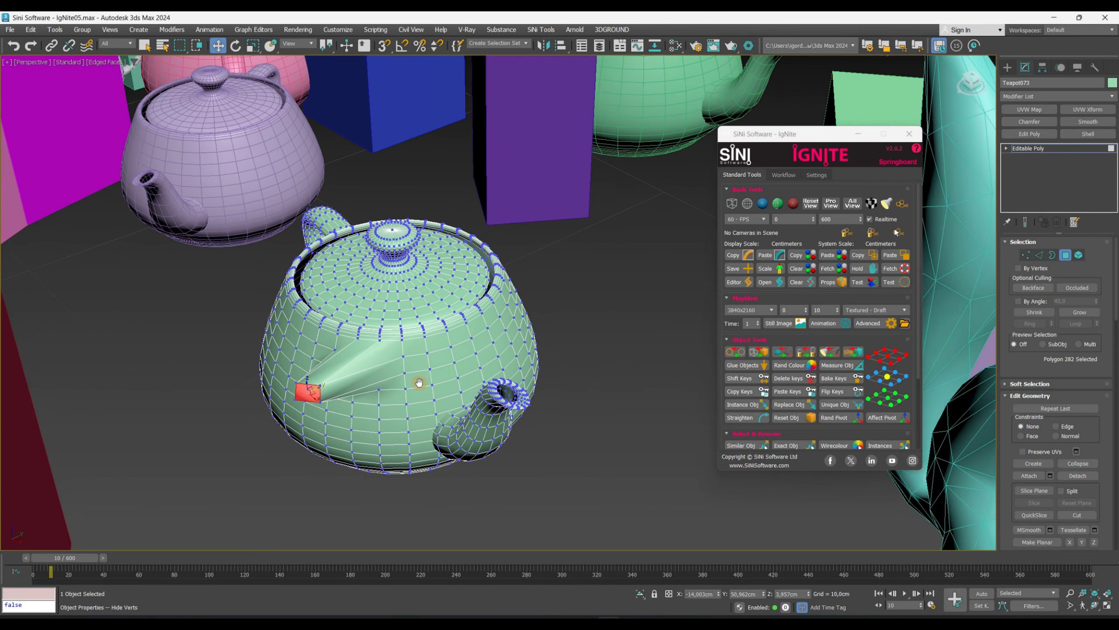
# - Try selecting and moving another teapot polygon, then undo those changes
pyautogui.click(479, 361)
pyautogui.moveTo(481, 363)
pyautogui.keyDown('alt'); pyautogui.mouseDown(button='middle')
pyautogui.moveTo(495, 379)
pyautogui.moveTo(488, 361)
pyautogui.mouseUp(button='middle'); pyautogui.keyUp('alt')
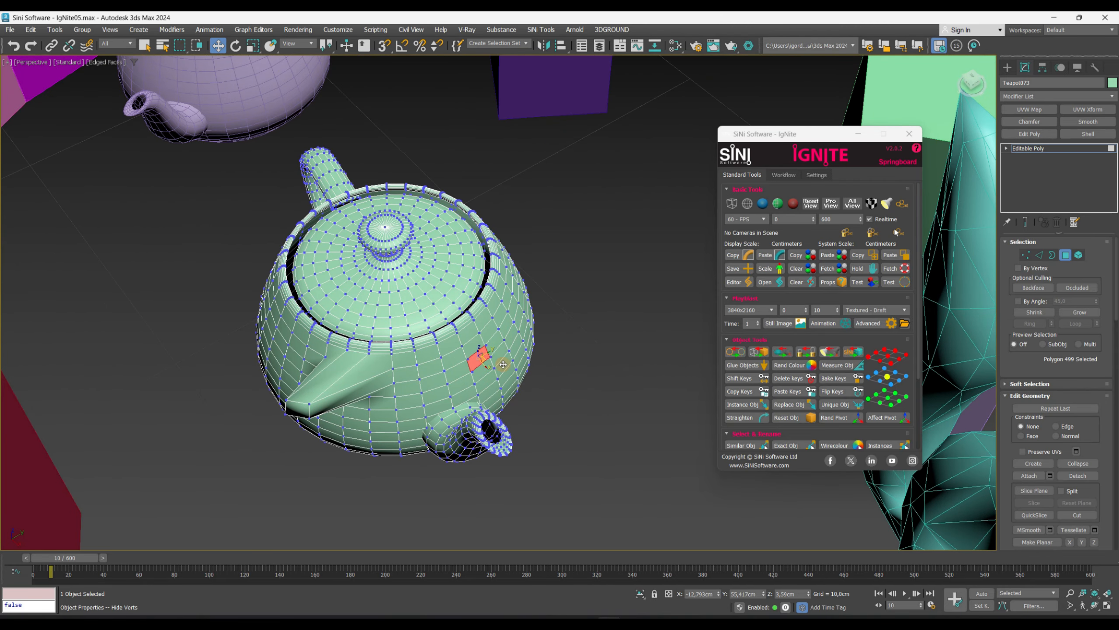
pyautogui.moveTo(503, 365); pyautogui.dragTo(566, 380)
pyautogui.keyDown('alt'); pyautogui.moveTo(566, 380); pyautogui.dragTo(539, 382, button='middle'); pyautogui.keyUp('alt')
pyautogui.hotkey('ctrl', 'z')
pyautogui.hotkey('ctrl', 'z')
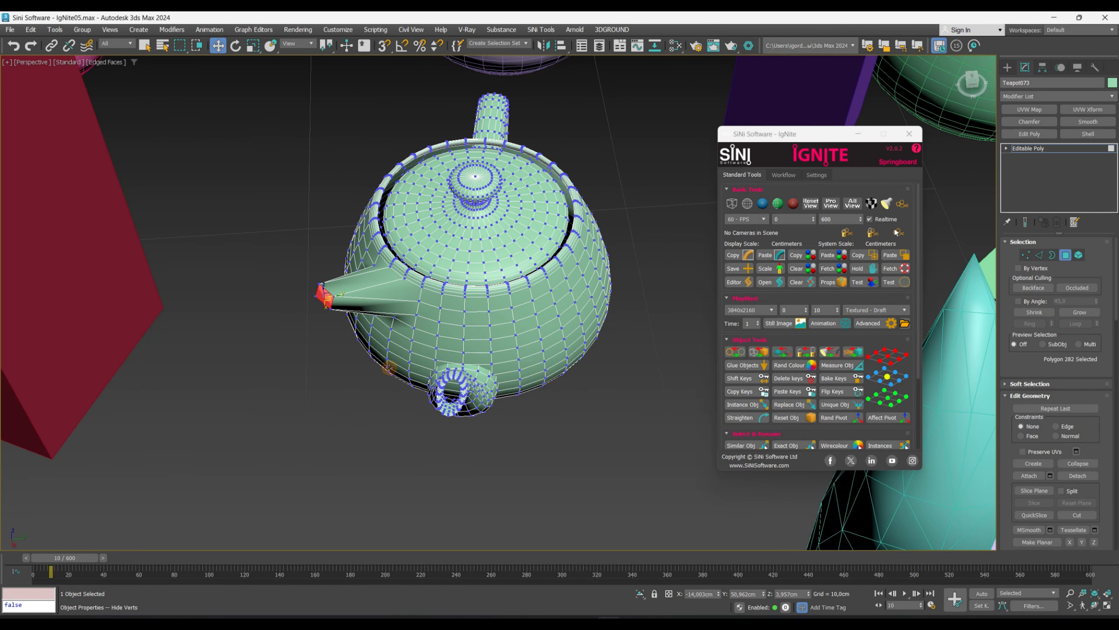
pyautogui.hotkey('ctrl', 'z')
# - Select a squirrel, zoom to it, and set it to display as a box
pyautogui.keyDown('alt'); pyautogui.moveTo(400, 372); pyautogui.dragTo(440, 374, button='middle'); pyautogui.keyUp('alt')
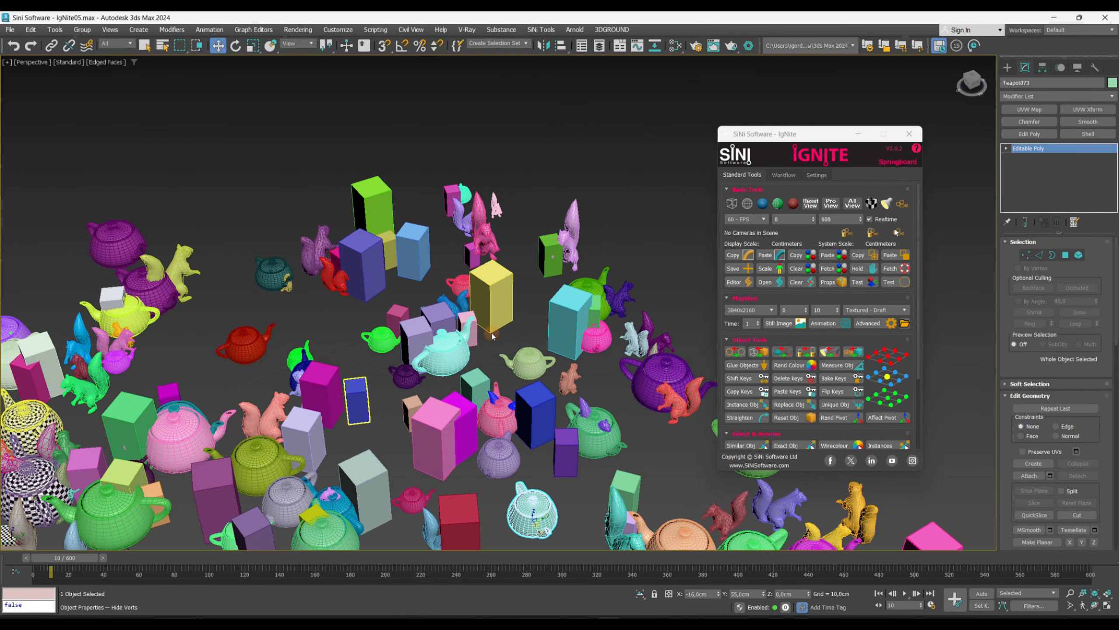
pyautogui.keyDown('alt'); pyautogui.moveTo(529, 397); pyautogui.dragTo(352, 352, button='middle'); pyautogui.keyUp('alt')
pyautogui.scroll(5, 554, 442)
pyautogui.click(554, 442)
pyautogui.click(557, 416)
pyautogui.keyDown('alt'); pyautogui.moveTo(557, 417); pyautogui.dragTo(591, 384, button='middle'); pyautogui.keyUp('alt')
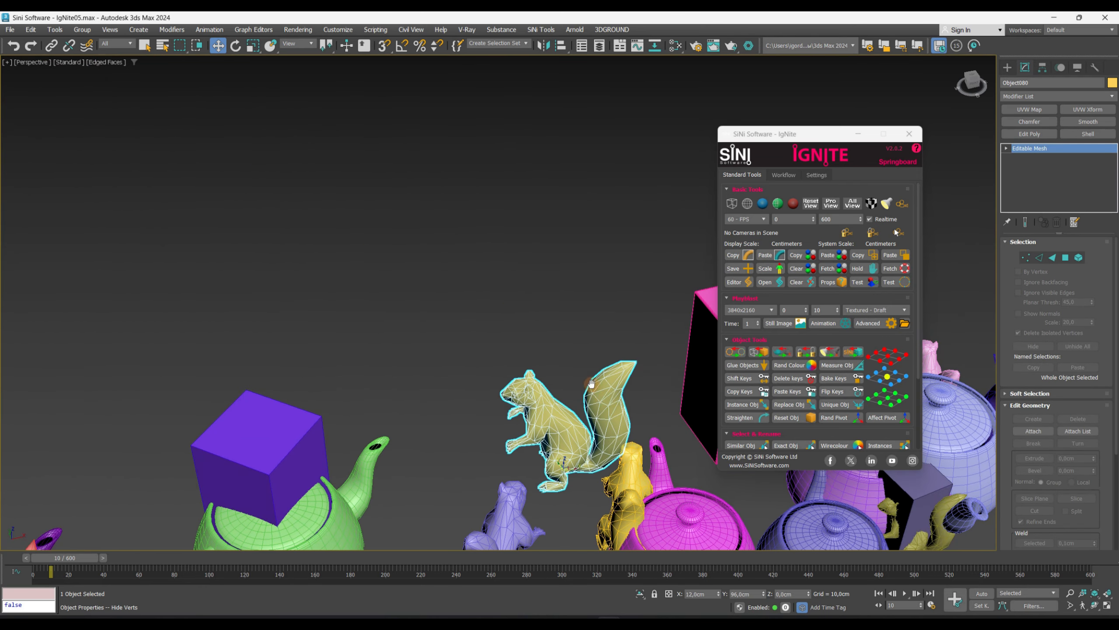
pyautogui.press('z')
pyautogui.click(749, 354)
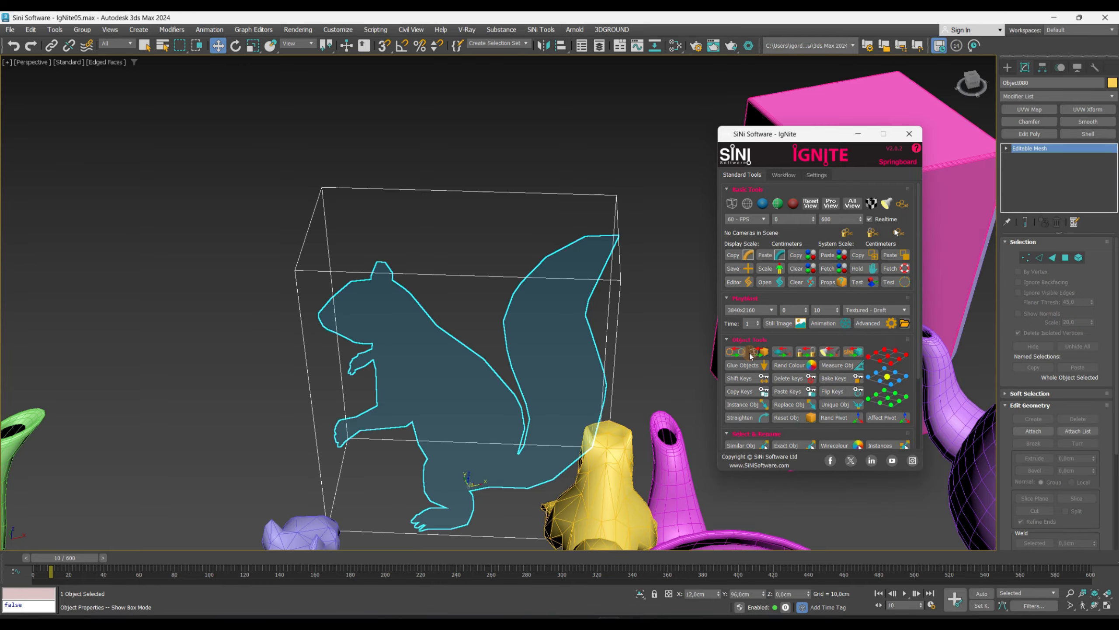
# - Switch the viewport to Bounding Box display and zoom out over the scene
pyautogui.click(730, 204)
pyautogui.scroll(-10, 451, 324)
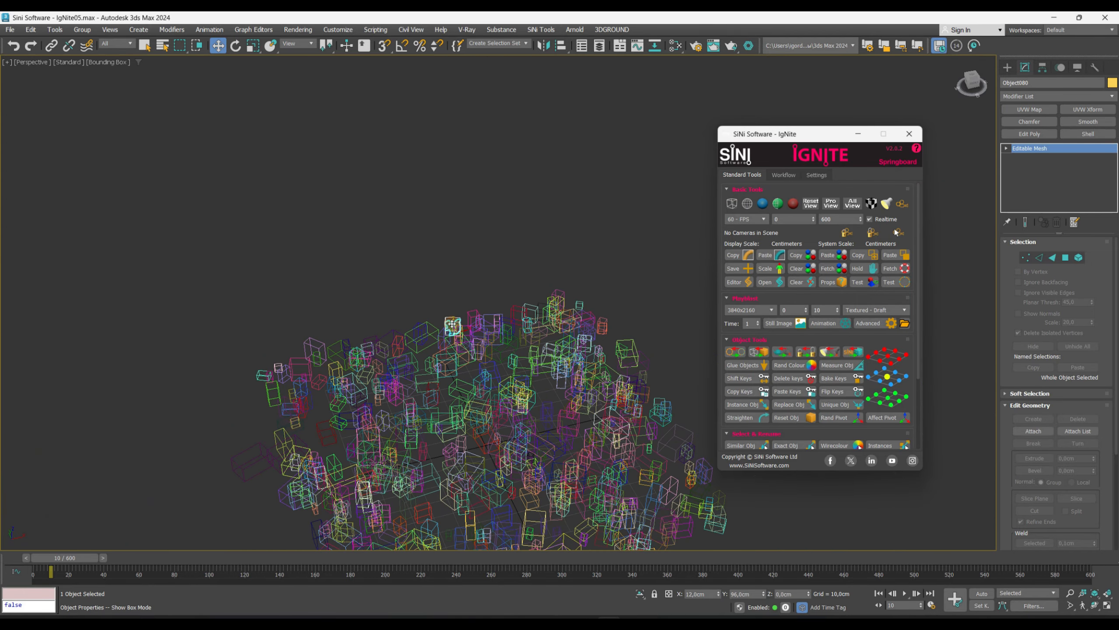
pyautogui.scroll(-5, 452, 324)
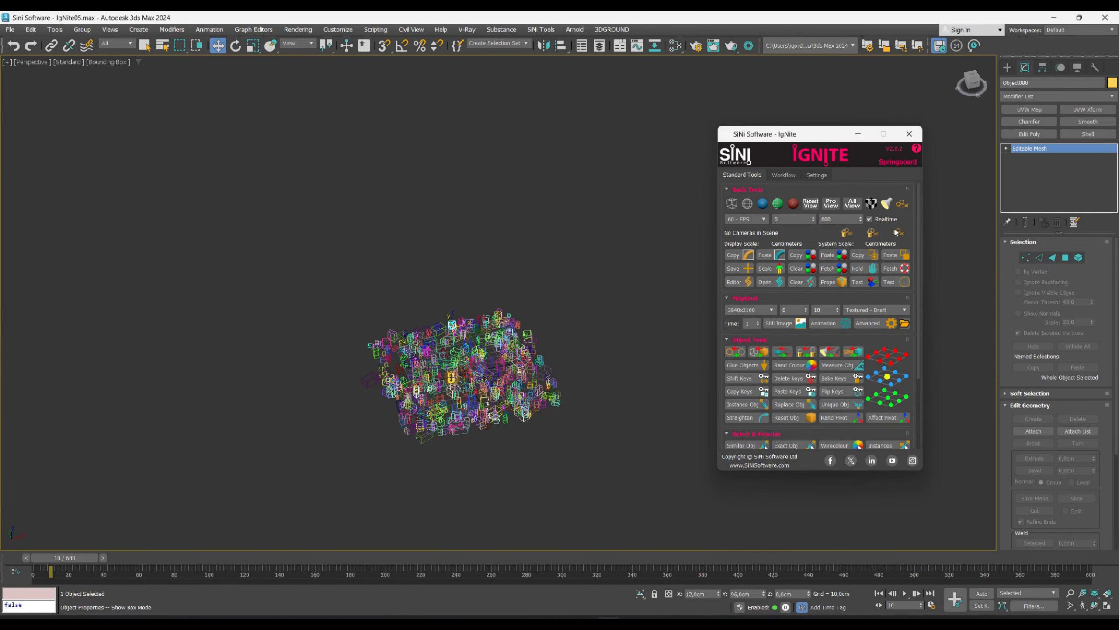
pyautogui.scroll(15, 452, 324)
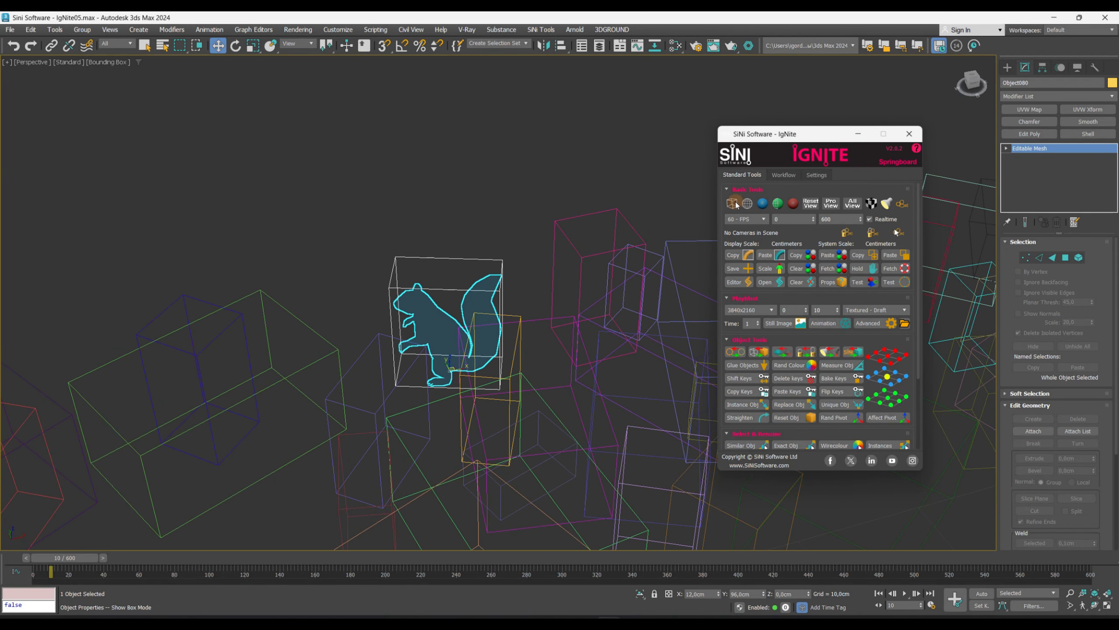
# - Restore Default Shading in the viewport and turn off the squirrel's box display
pyautogui.click(769, 205)
pyautogui.click(760, 352)
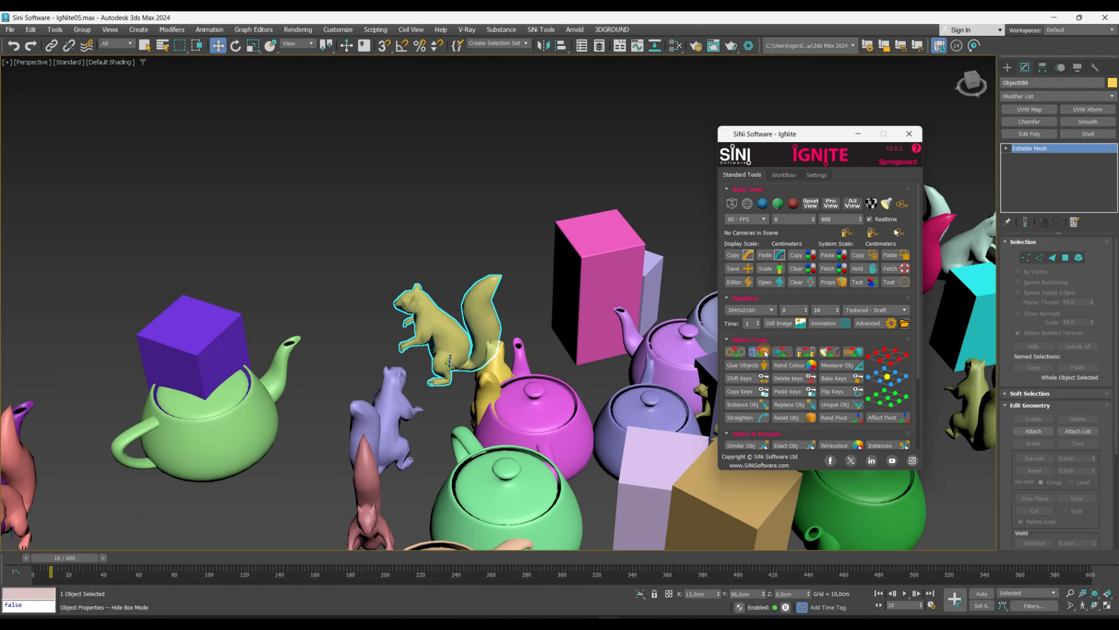
pyautogui.moveTo(582, 345); pyautogui.dragTo(459, 356, button='middle')
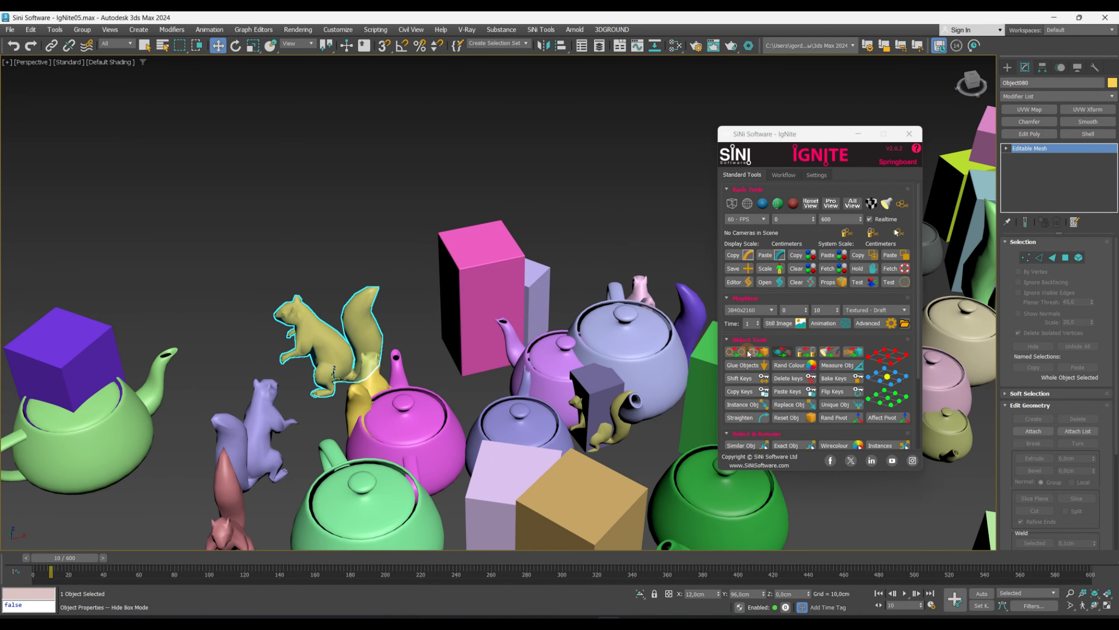
# - Select the tall pink box, zoom to it, and disable Renderable in its Object Properties
pyautogui.click(496, 307)
pyautogui.click(784, 354)
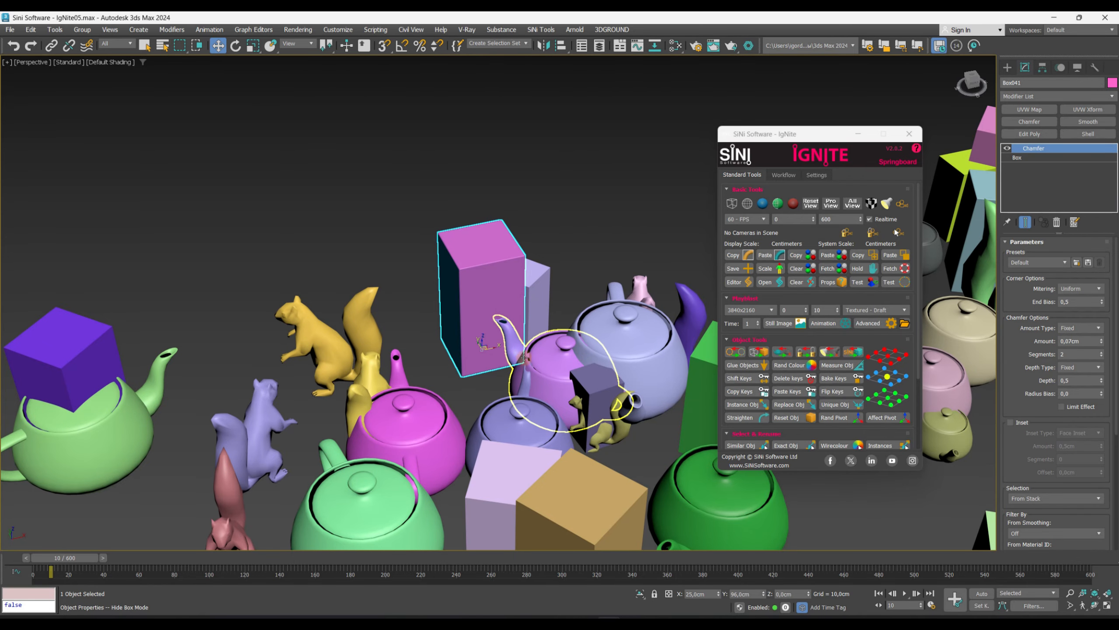
pyautogui.press('z')
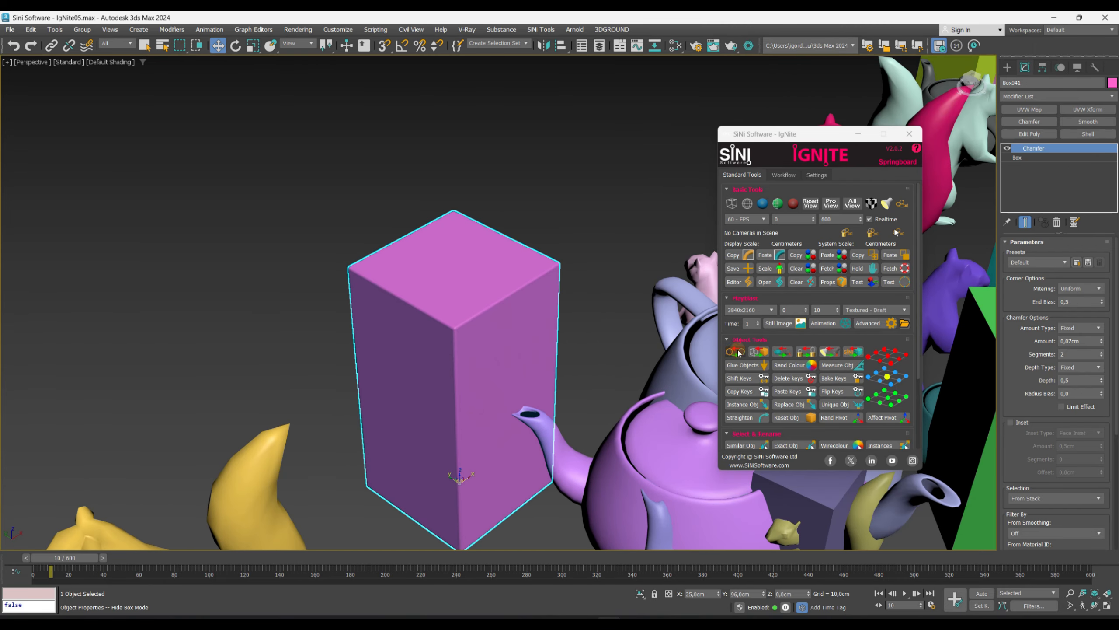
pyautogui.rightClick(470, 325)
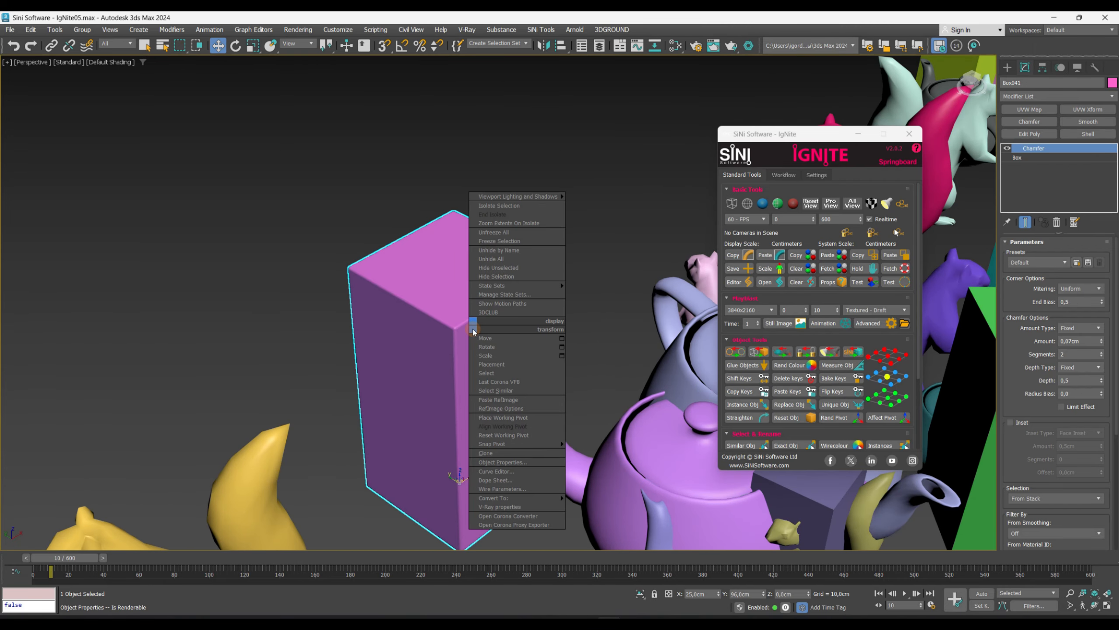
pyautogui.click(518, 463)
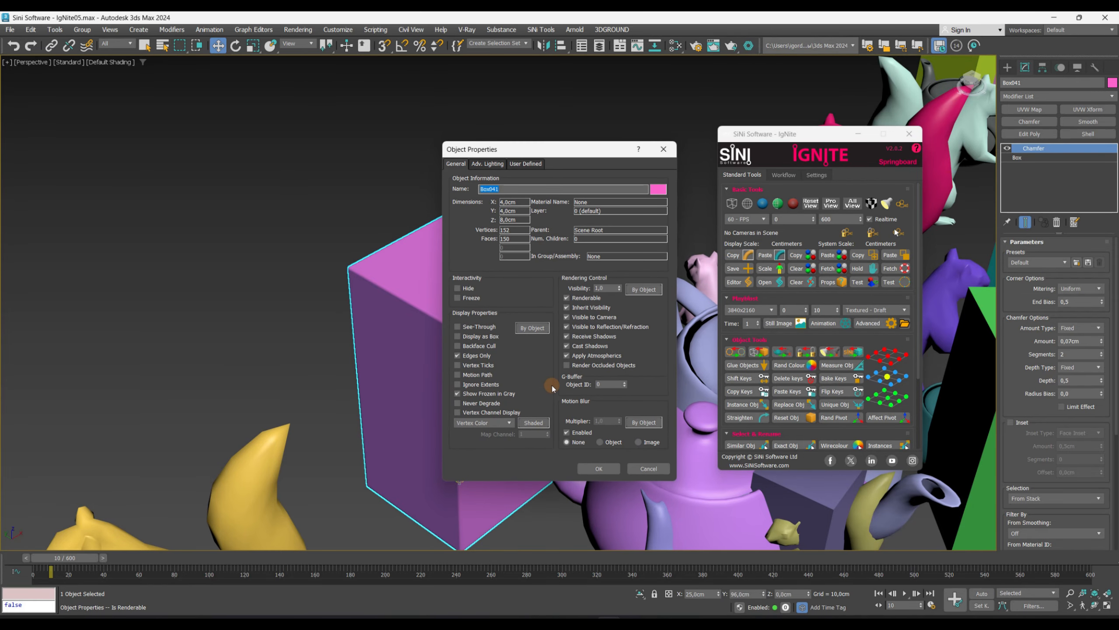
pyautogui.click(569, 301)
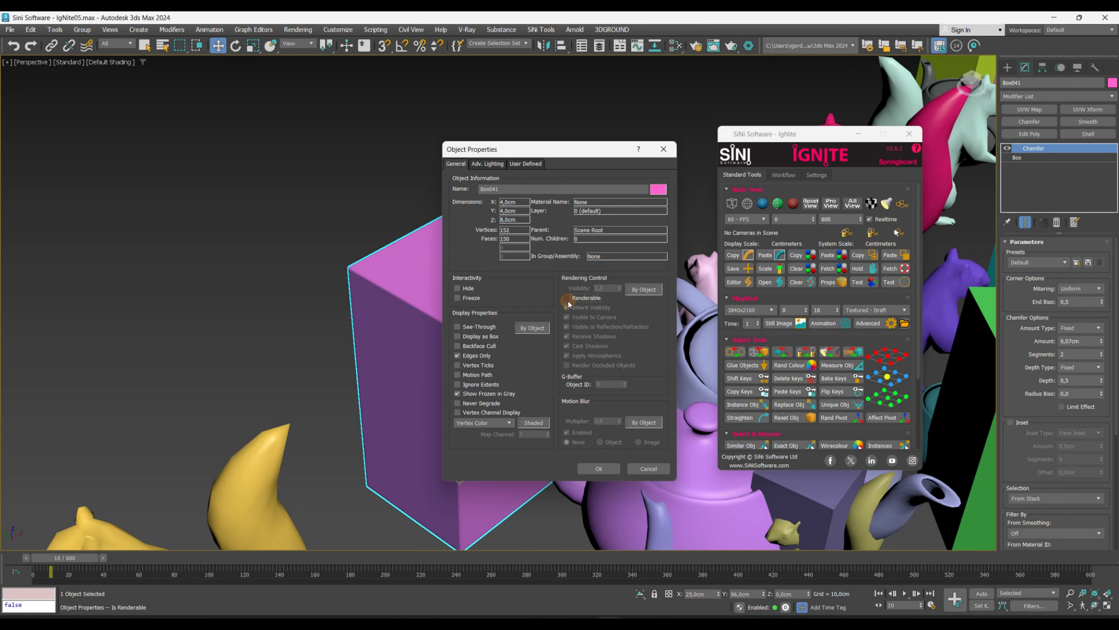
pyautogui.click(599, 468)
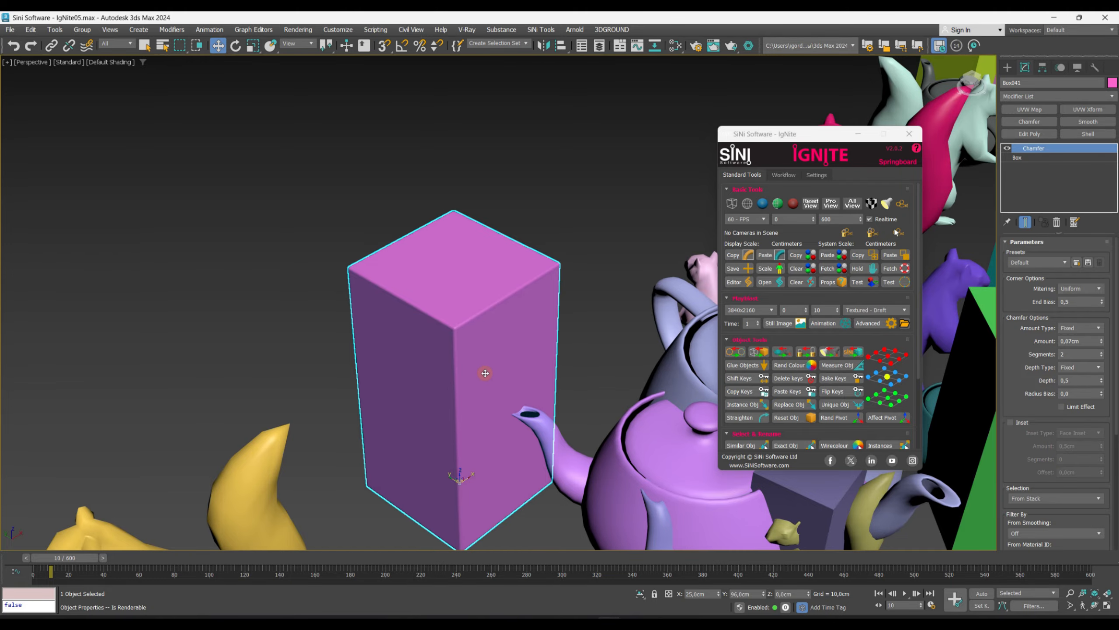
# - Clear the selection, then reselect the pink box and orbit around it
pyautogui.click(555, 228)
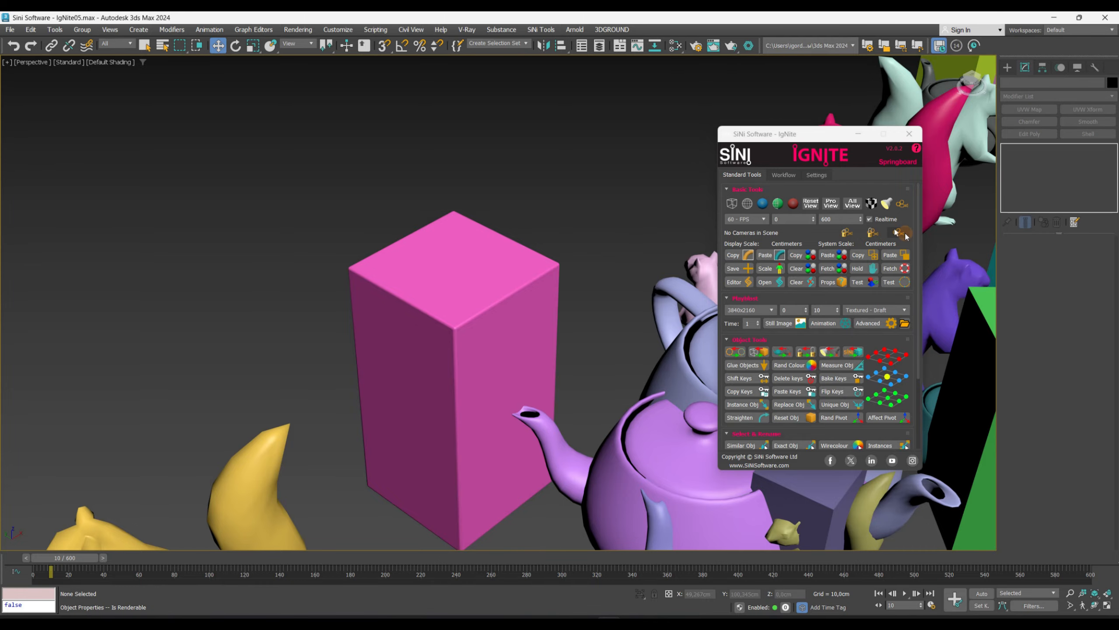
pyautogui.click(428, 358)
pyautogui.moveTo(564, 375); pyautogui.dragTo(295, 353, button='middle')
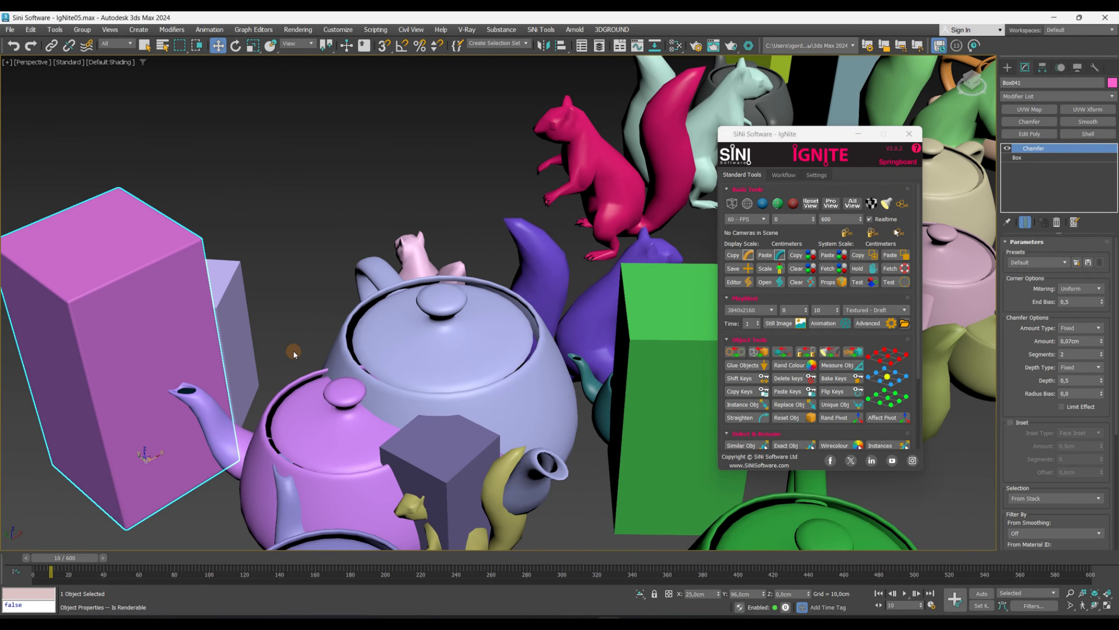
pyautogui.scroll(-3, 294, 352)
# - Select the green box standing among the teapots
pyautogui.click(530, 359)
pyautogui.keyDown('alt'); pyautogui.moveTo(523, 362); pyautogui.dragTo(566, 362, button='middle'); pyautogui.keyUp('alt')
pyautogui.scroll(4, 566, 362)
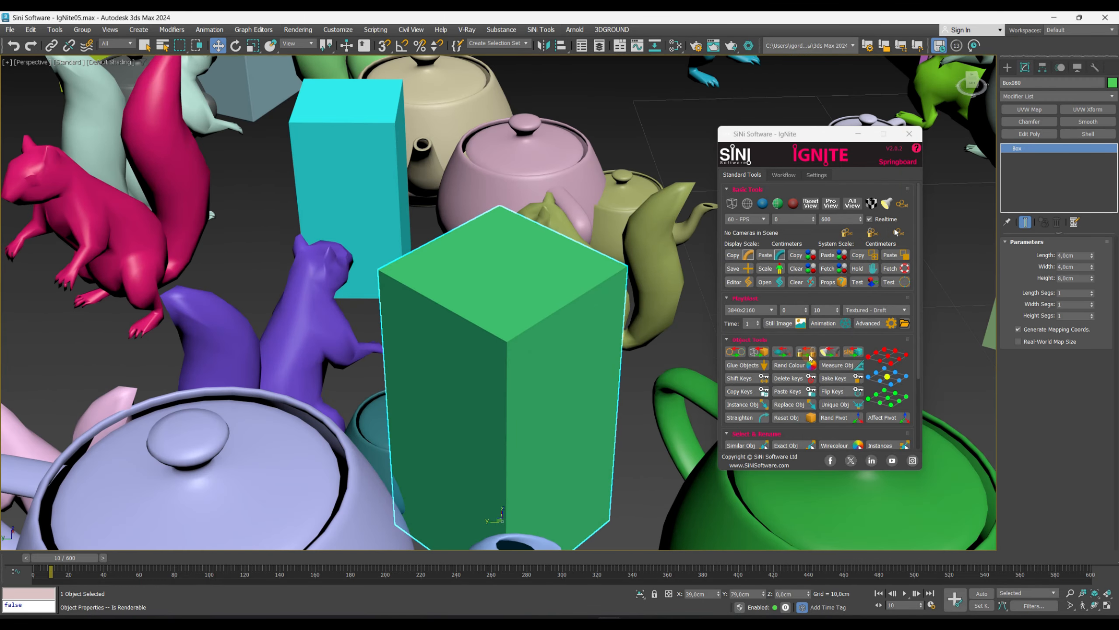
# - Unlock the green box's transforms with the IgNite lock tool and open the Hierarchy locks to check them
pyautogui.click(808, 356)
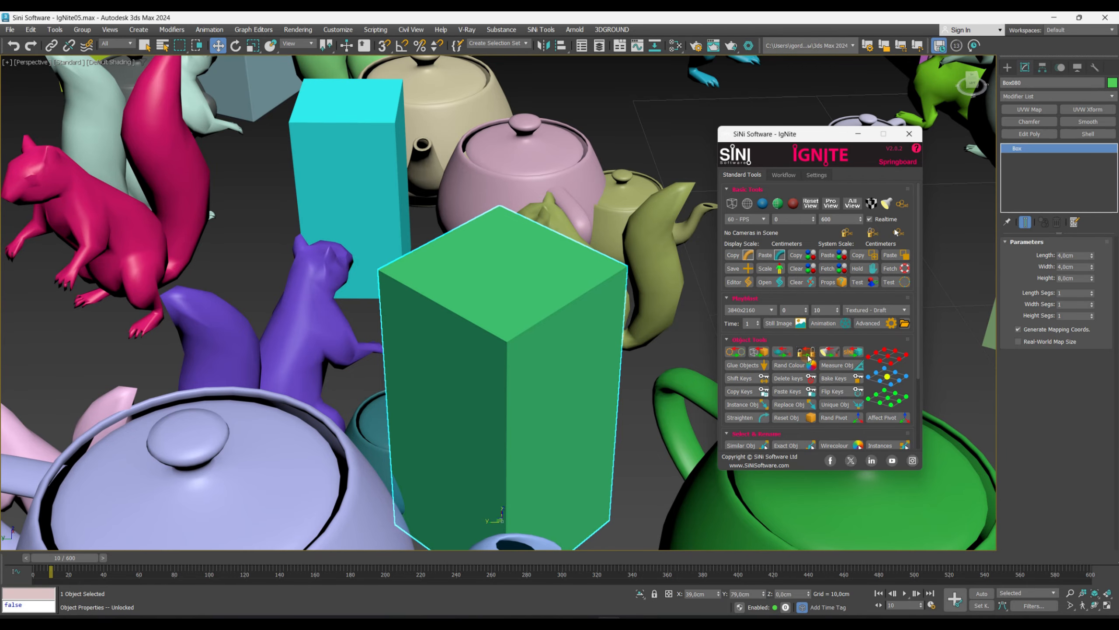
pyautogui.click(1043, 67)
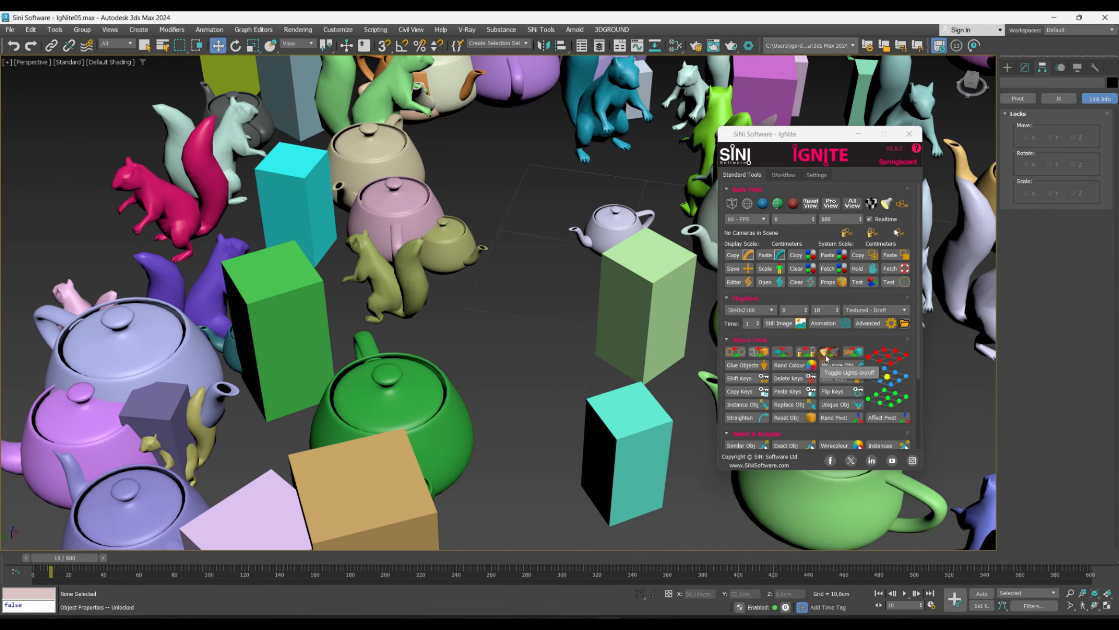
# - Zoom out over the whole scene and draw four Corona rectangle lights on the ground beside it
pyautogui.moveTo(608, 333); pyautogui.dragTo(444, 354, button='middle')
pyautogui.scroll(-10, 449, 348)
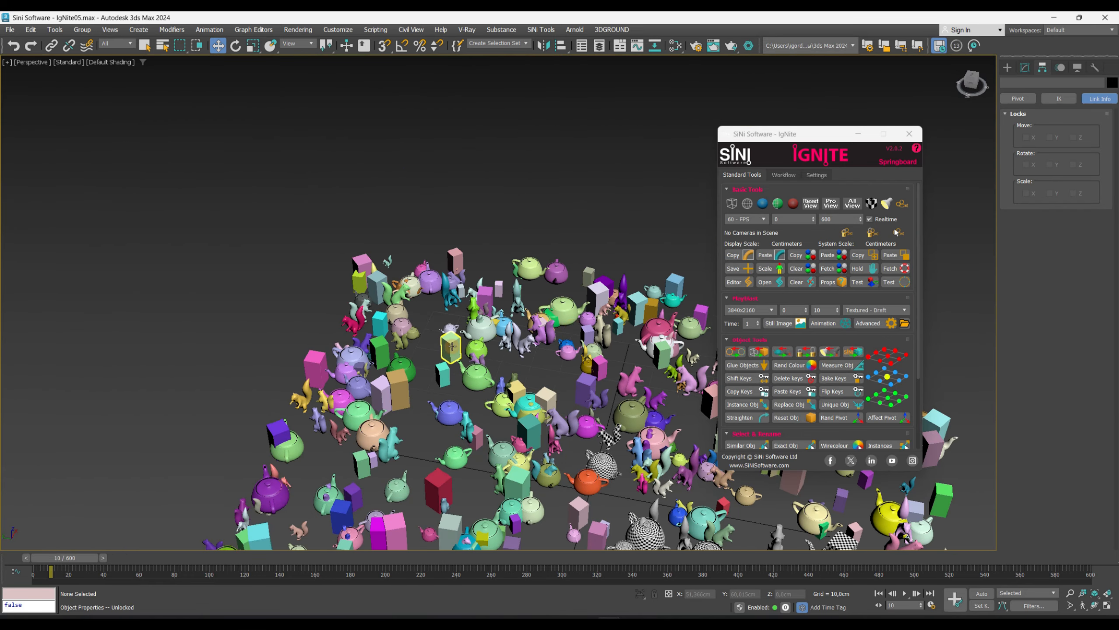
pyautogui.moveTo(598, 324); pyautogui.dragTo(407, 284, button='middle')
pyautogui.scroll(-5, 446, 261)
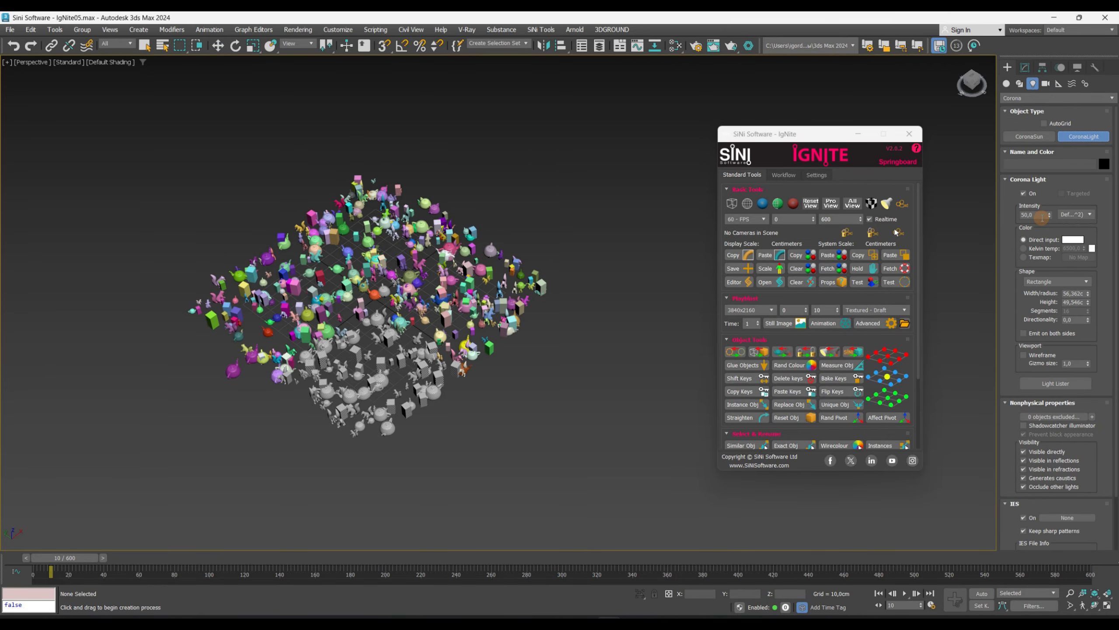
pyautogui.moveTo(587, 326); pyautogui.dragTo(590, 408)
pyautogui.moveTo(533, 409); pyautogui.dragTo(524, 501)
pyautogui.moveTo(524, 501); pyautogui.dragTo(528, 501)
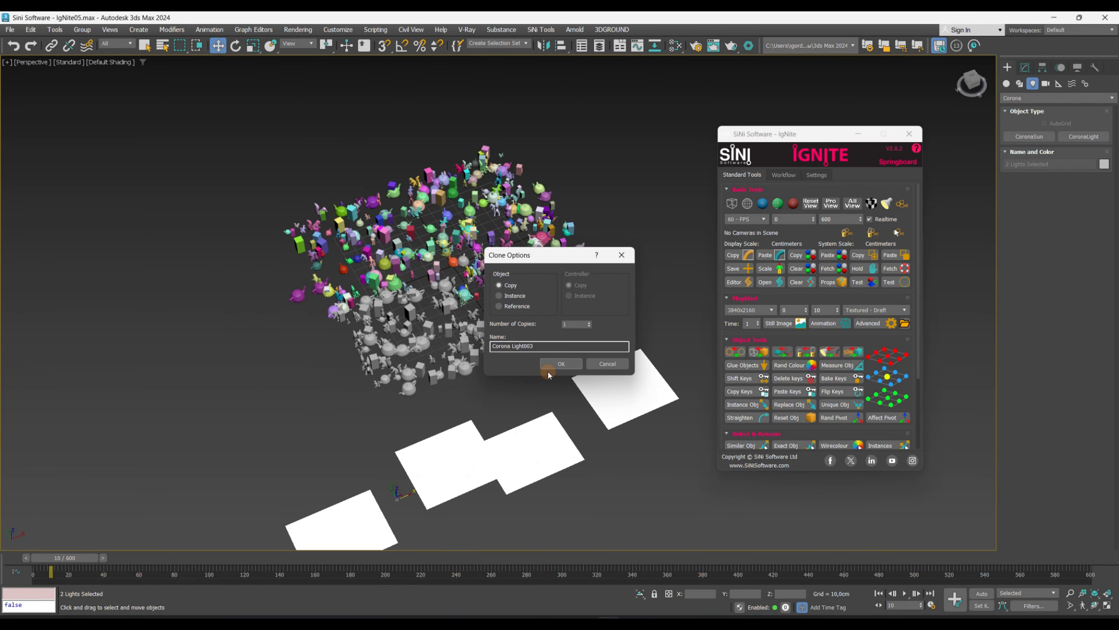
pyautogui.click(556, 366)
pyautogui.keyDown('alt'); pyautogui.moveTo(522, 400); pyautogui.dragTo(526, 356, button='middle'); pyautogui.keyUp('alt')
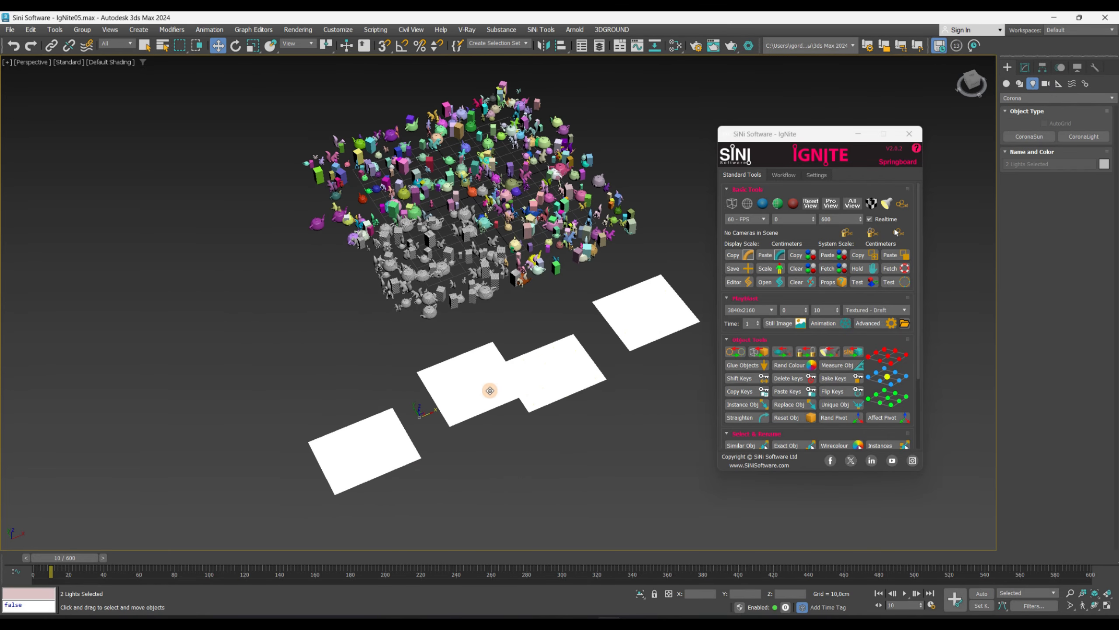
# - Select the four Corona lights and disable them with the IgNite light toggle
pyautogui.press('q')
pyautogui.keyDown('alt'); pyautogui.moveTo(400, 412); pyautogui.dragTo(560, 512, button='middle'); pyautogui.keyUp('alt')
pyautogui.moveTo(626, 474); pyautogui.dragTo(157, 314)
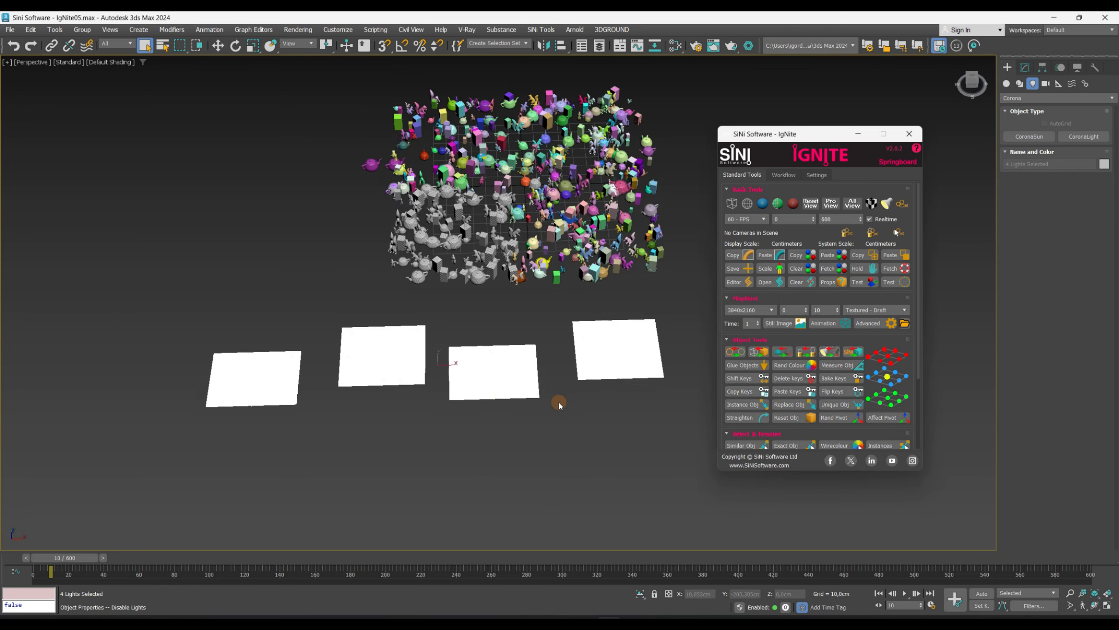
pyautogui.keyDown('alt'); pyautogui.moveTo(559, 403); pyautogui.dragTo(571, 415, button='middle'); pyautogui.keyUp('alt')
# - Re-enable the four selected lights with the light toggle
pyautogui.click(497, 390)
pyautogui.keyDown('alt'); pyautogui.moveTo(497, 387); pyautogui.dragTo(627, 405, button='middle'); pyautogui.keyUp('alt')
pyautogui.moveTo(639, 412); pyautogui.dragTo(228, 336)
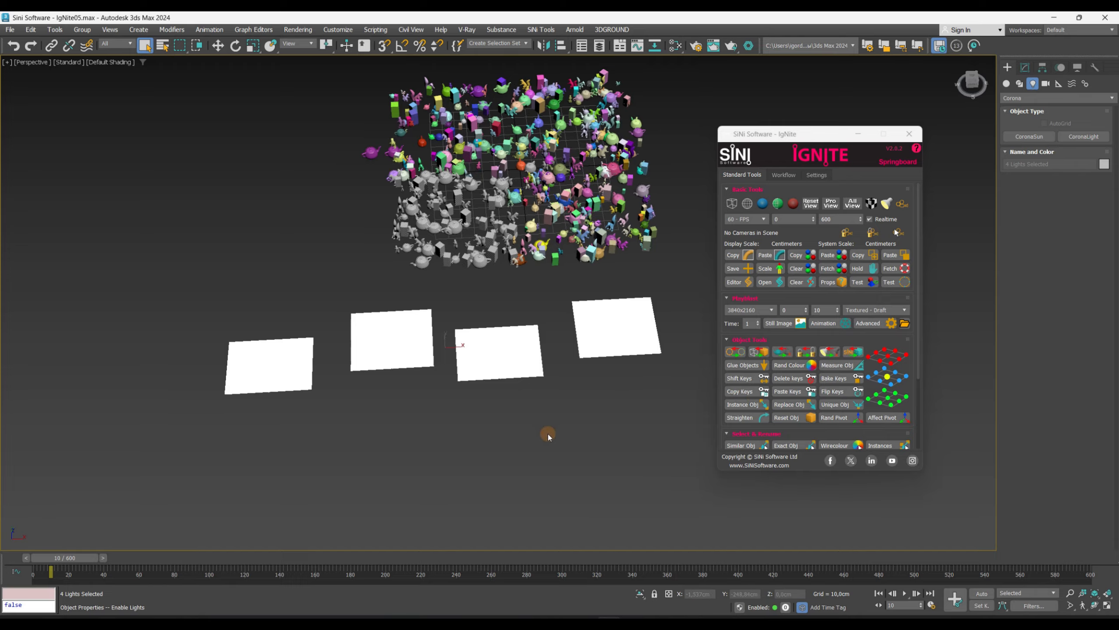
pyautogui.click(519, 360)
pyautogui.keyDown('alt'); pyautogui.moveTo(519, 360); pyautogui.dragTo(540, 372, button='middle'); pyautogui.keyUp('alt')
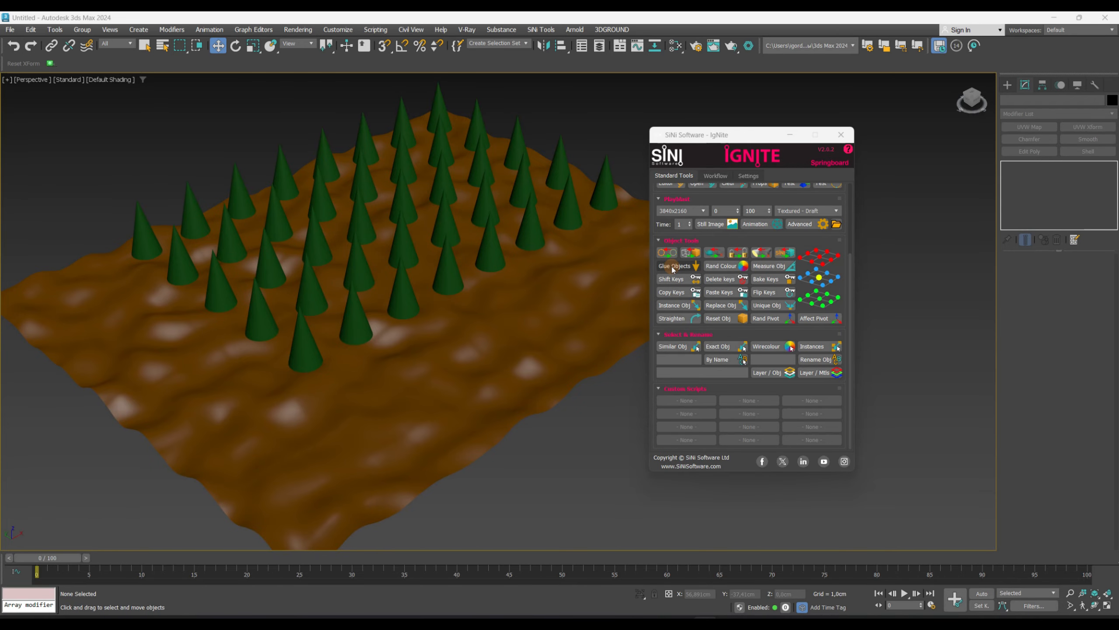
# - Open Glue Objects and pick the noise-deformed terrain plane as the glue surface
pyautogui.click(543, 344)
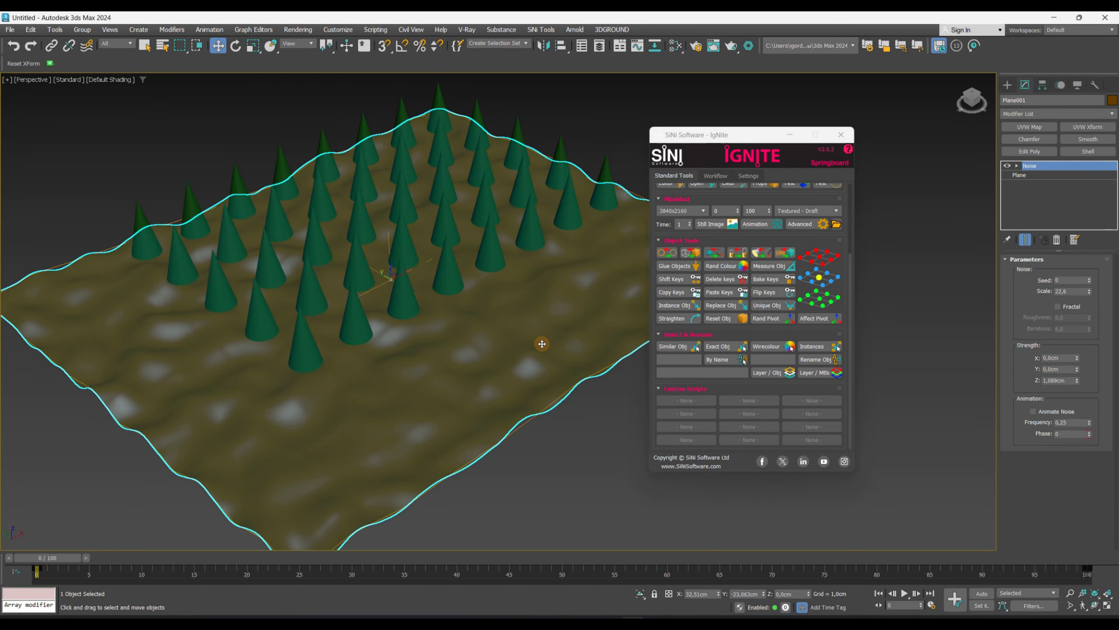
pyautogui.keyDown('alt'); pyautogui.moveTo(493, 353); pyautogui.dragTo(477, 328, button='middle'); pyautogui.keyUp('alt')
pyautogui.press('q')
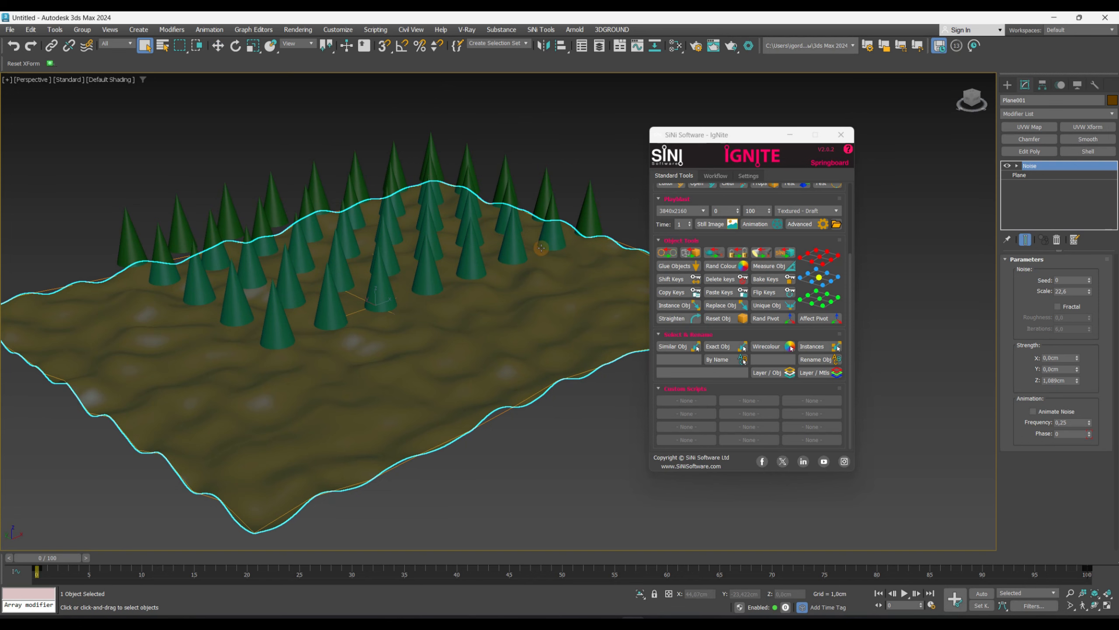
pyautogui.keyDown('alt'); pyautogui.moveTo(541, 248); pyautogui.dragTo(469, 380, button='middle'); pyautogui.keyUp('alt')
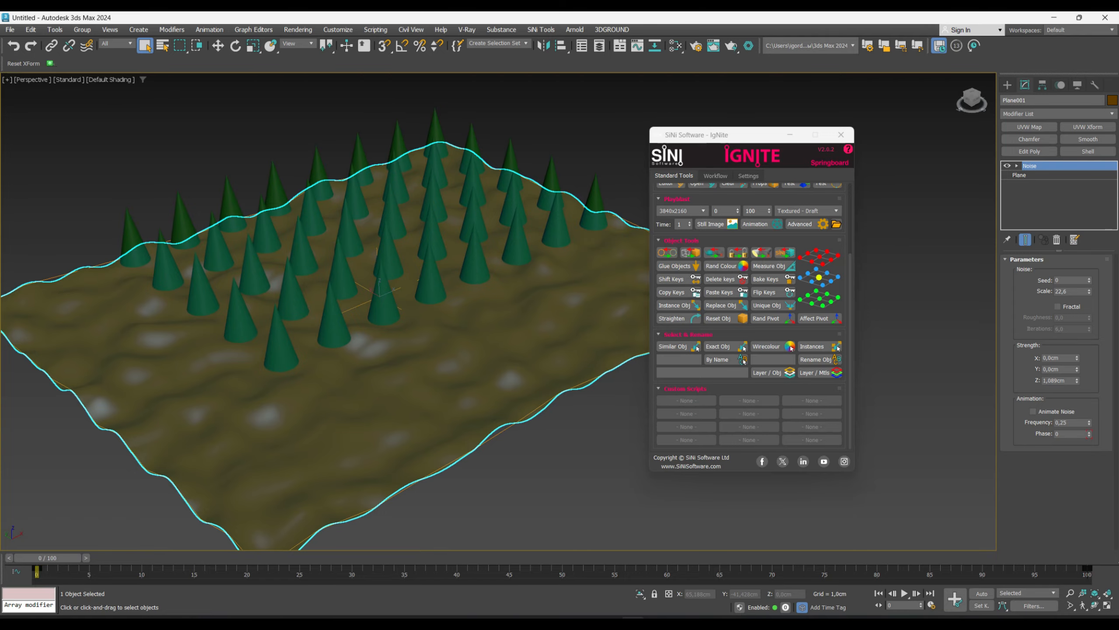
pyautogui.click(672, 266)
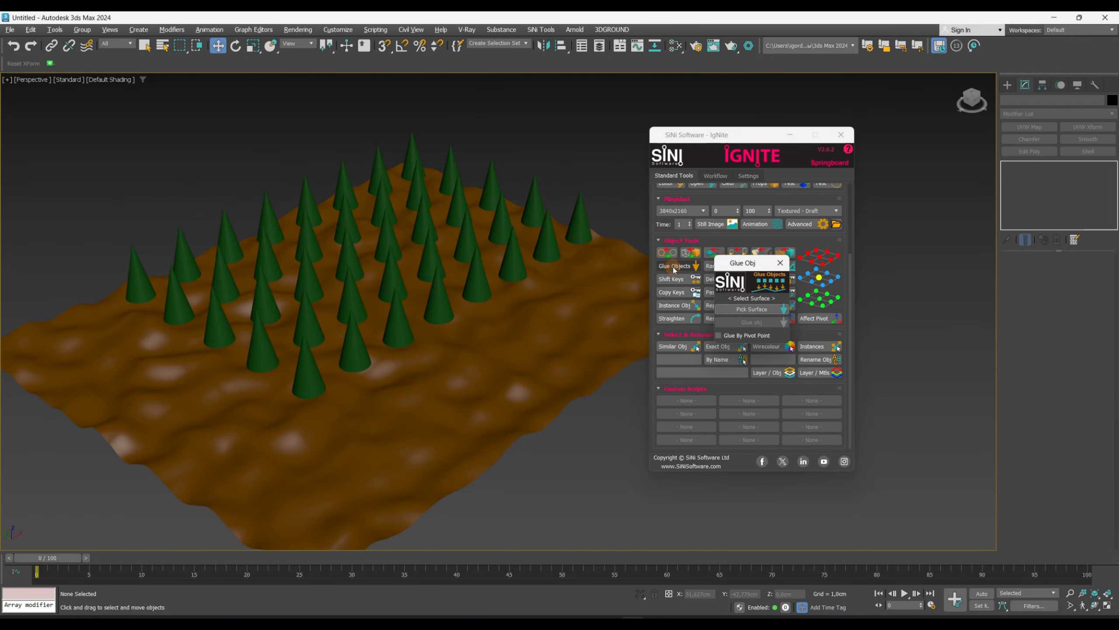
pyautogui.click(741, 310)
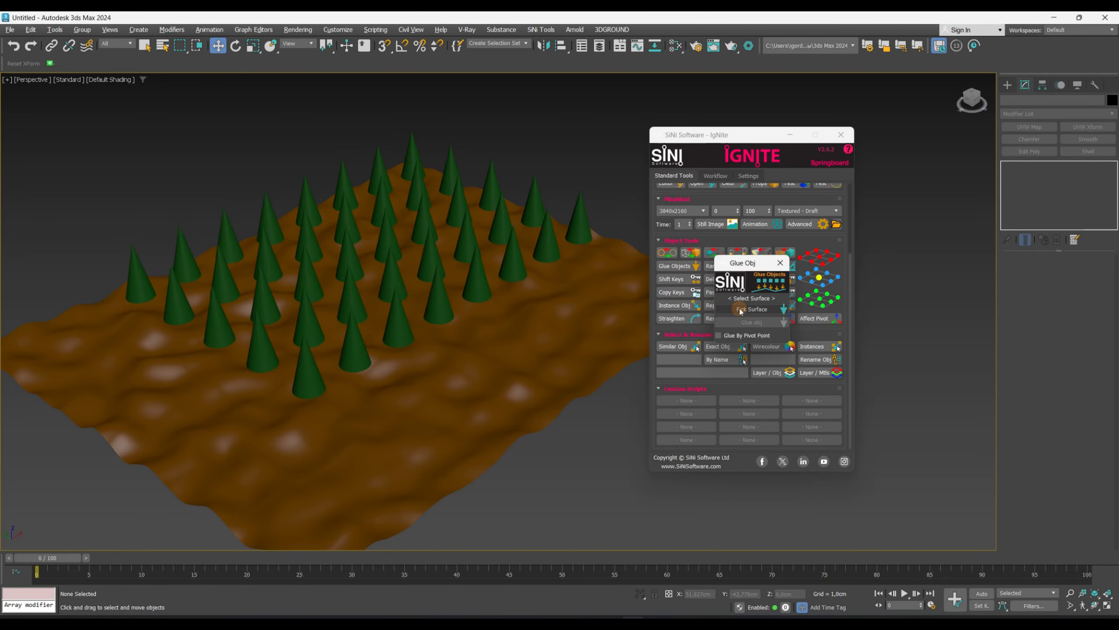
pyautogui.click(545, 318)
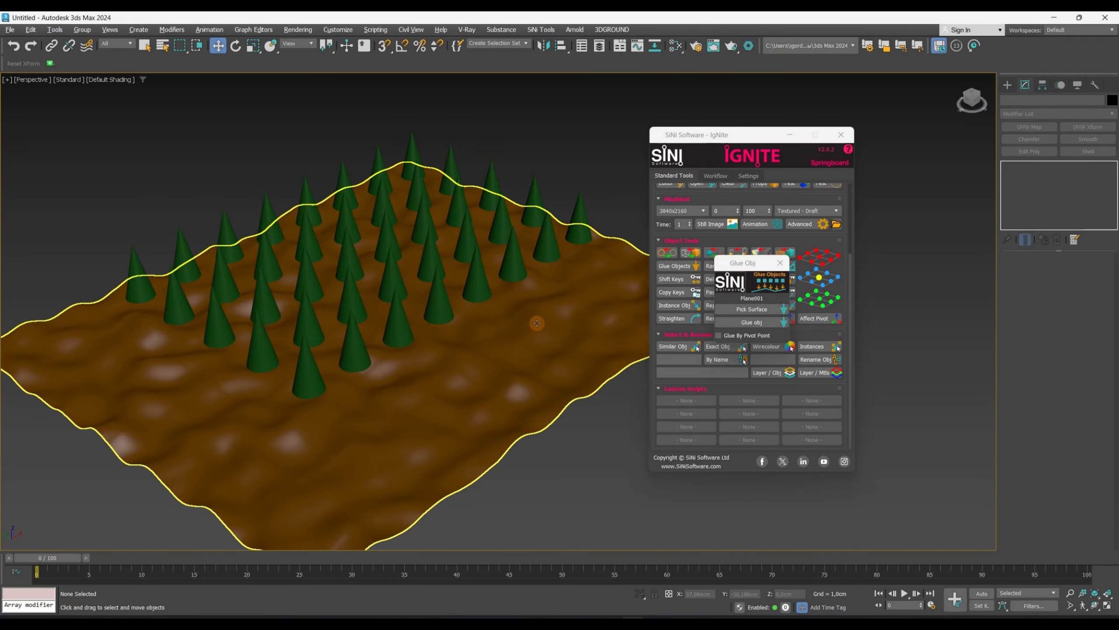
# - Select all the cones and glue them onto the terrain surface
pyautogui.click(145, 46)
pyautogui.click(412, 150)
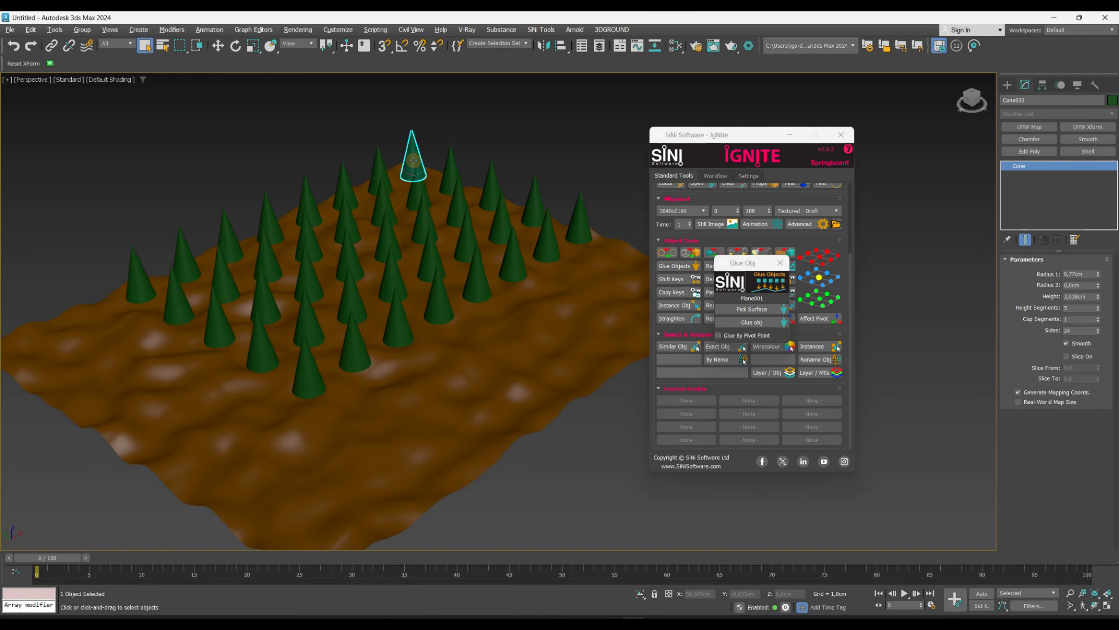
pyautogui.keyDown('alt'); pyautogui.moveTo(412, 150); pyautogui.dragTo(533, 308, button='middle'); pyautogui.keyUp('alt')
pyautogui.moveTo(557, 222); pyautogui.dragTo(101, 215)
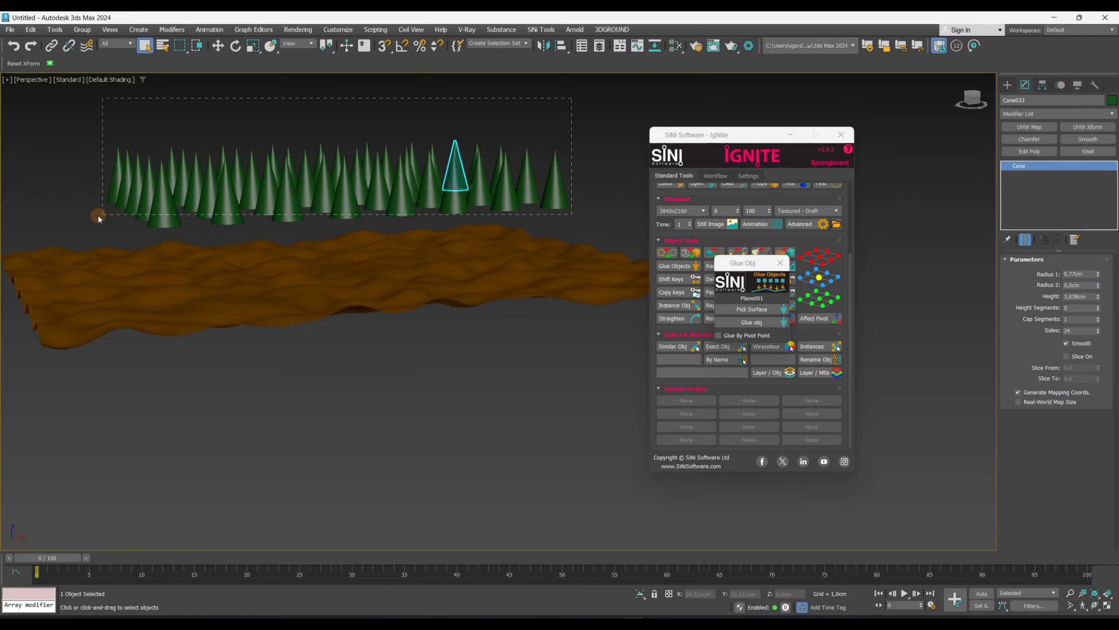
pyautogui.click(749, 322)
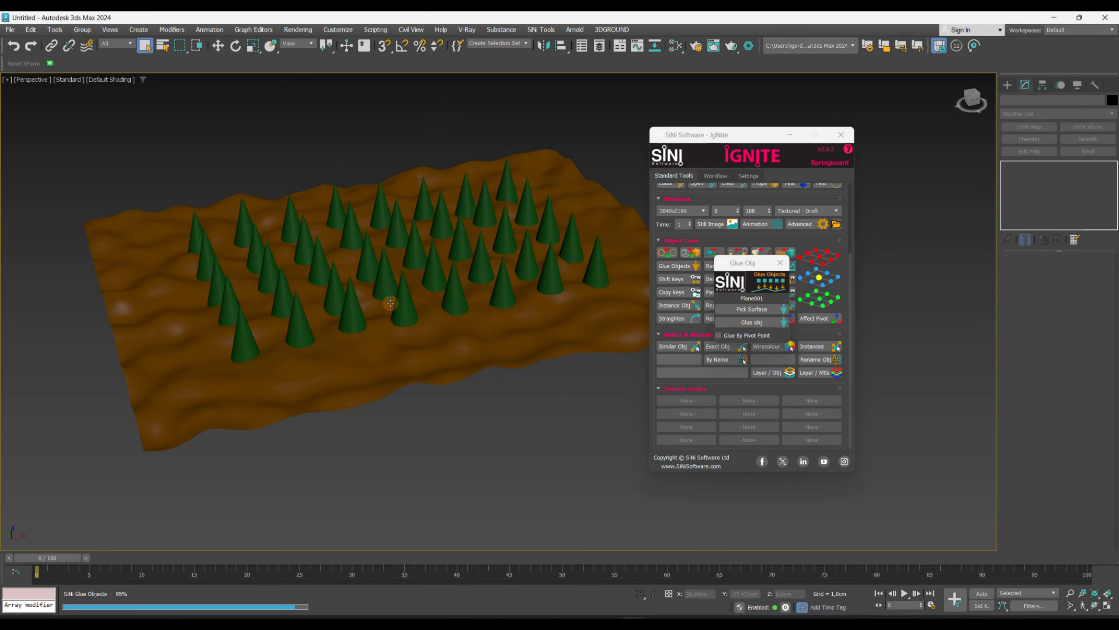
# - Toggle Glue By Pivot Point and glue the selected cones to the terrain again
pyautogui.keyDown('alt'); pyautogui.moveTo(340, 324); pyautogui.dragTo(401, 301, button='middle'); pyautogui.keyUp('alt')
pyautogui.scroll(-3, 478, 291)
pyautogui.scroll(8, 494, 309)
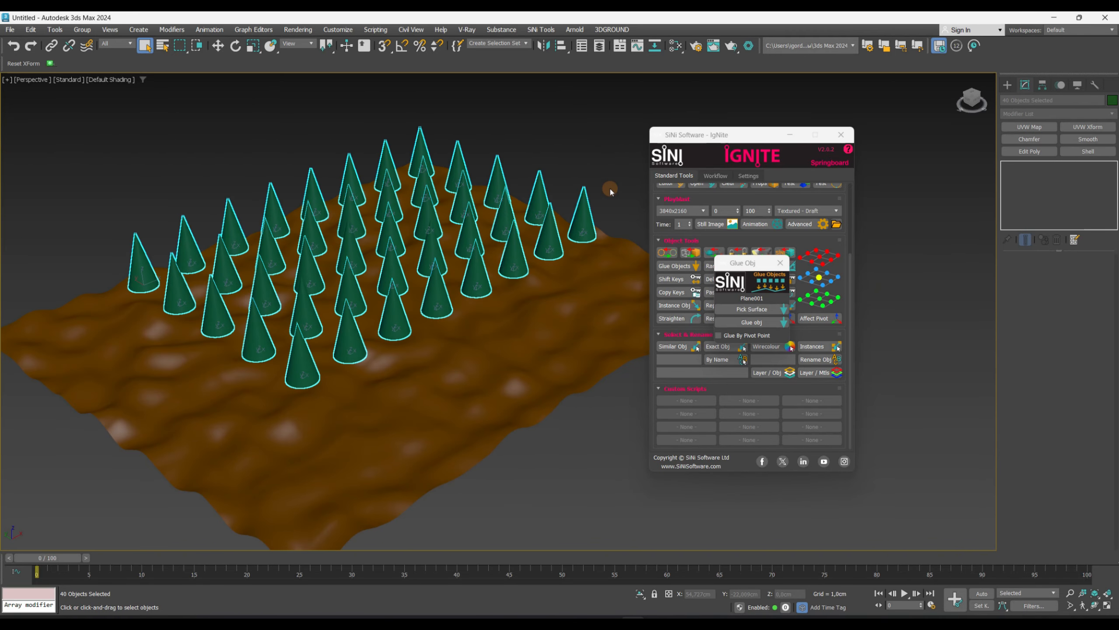
pyautogui.click(718, 336)
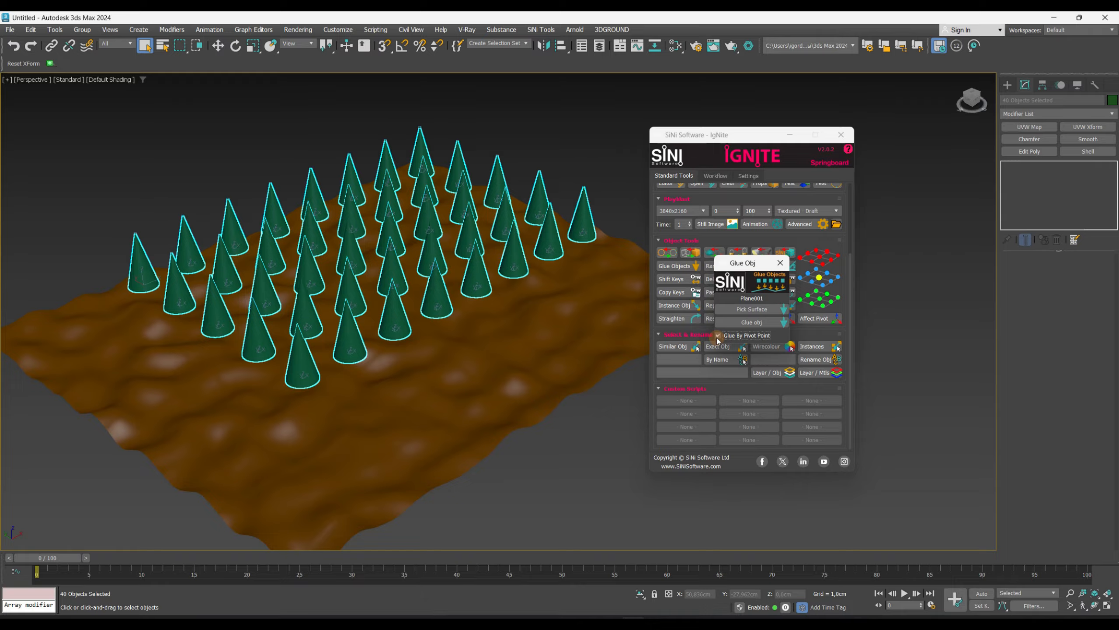
pyautogui.click(739, 326)
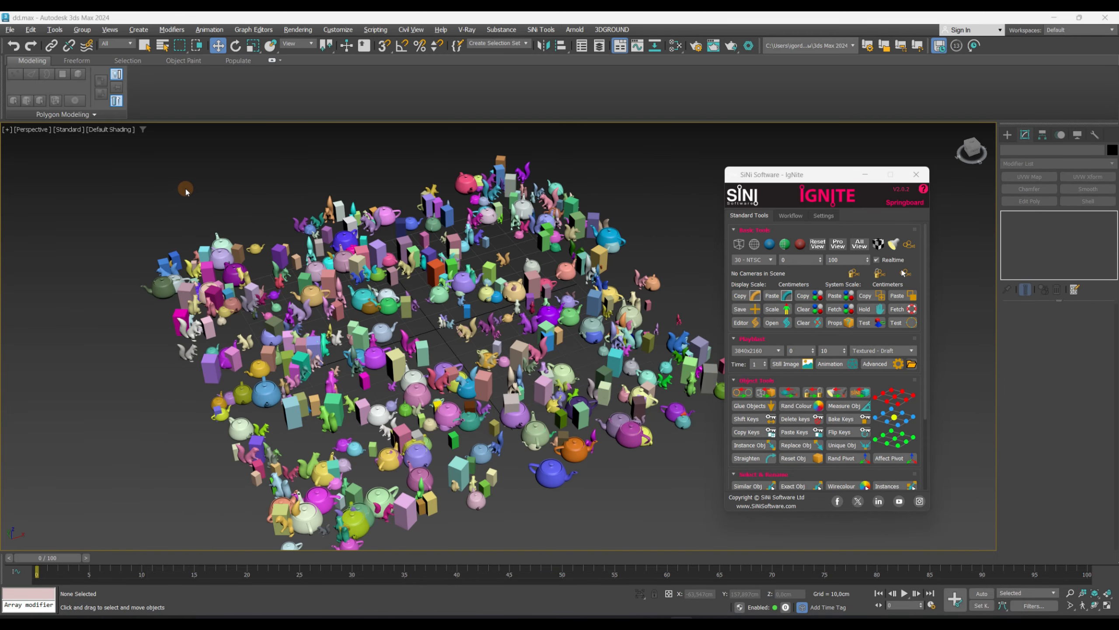
# - Box-select a large group of objects and apply Rand Colour to them several times
pyautogui.moveTo(158, 195); pyautogui.dragTo(535, 426)
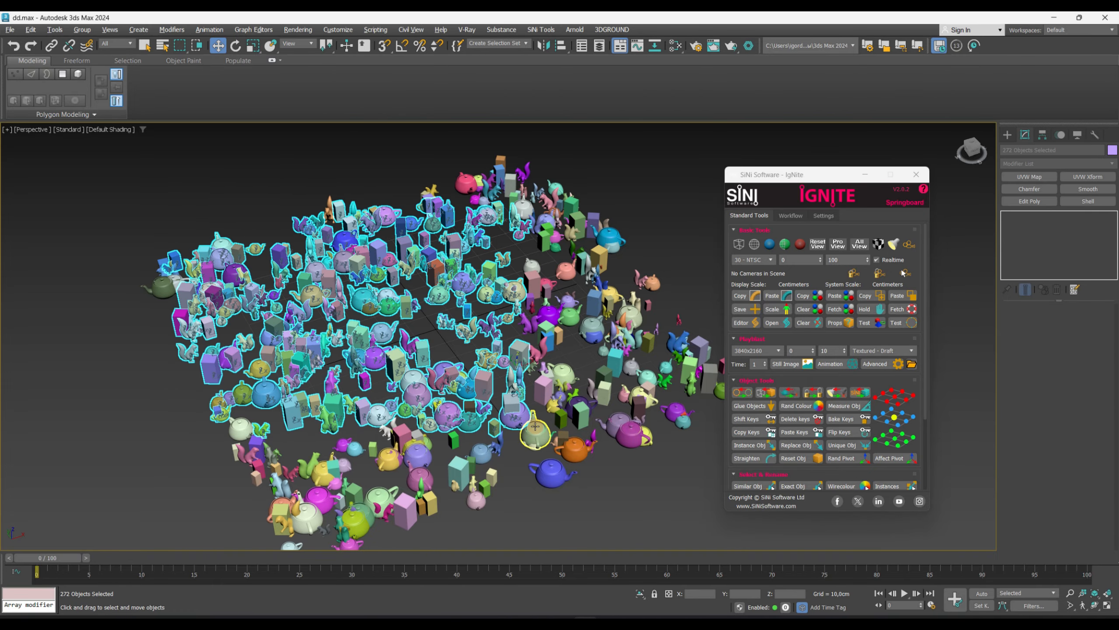
pyautogui.click(796, 406)
pyautogui.click(796, 406)
pyautogui.click(796, 406)
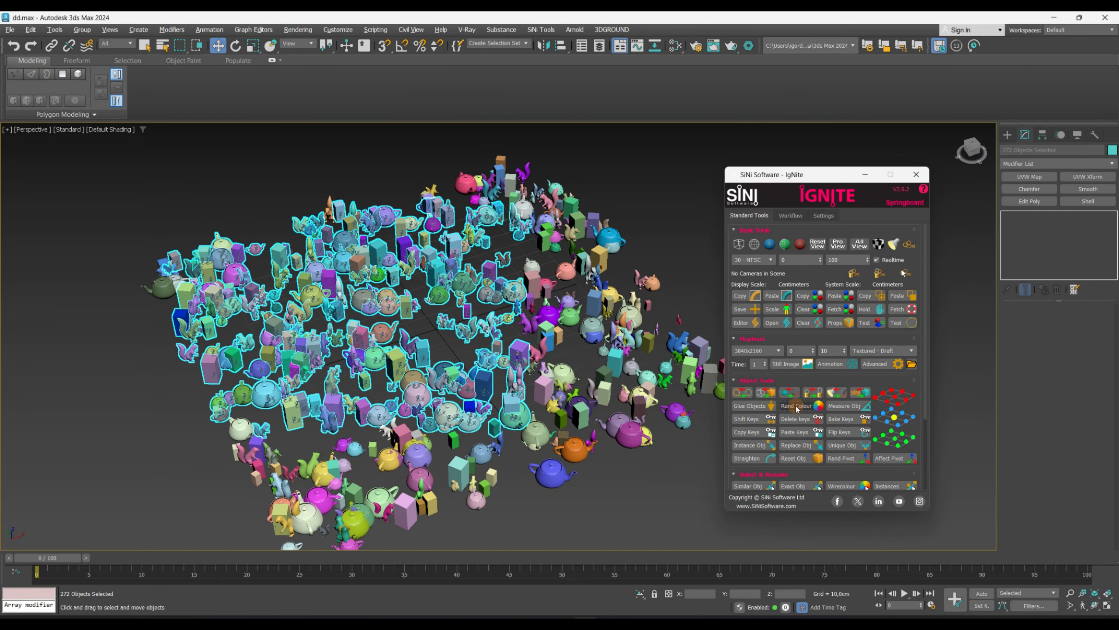
pyautogui.click(796, 406)
pyautogui.click(795, 407)
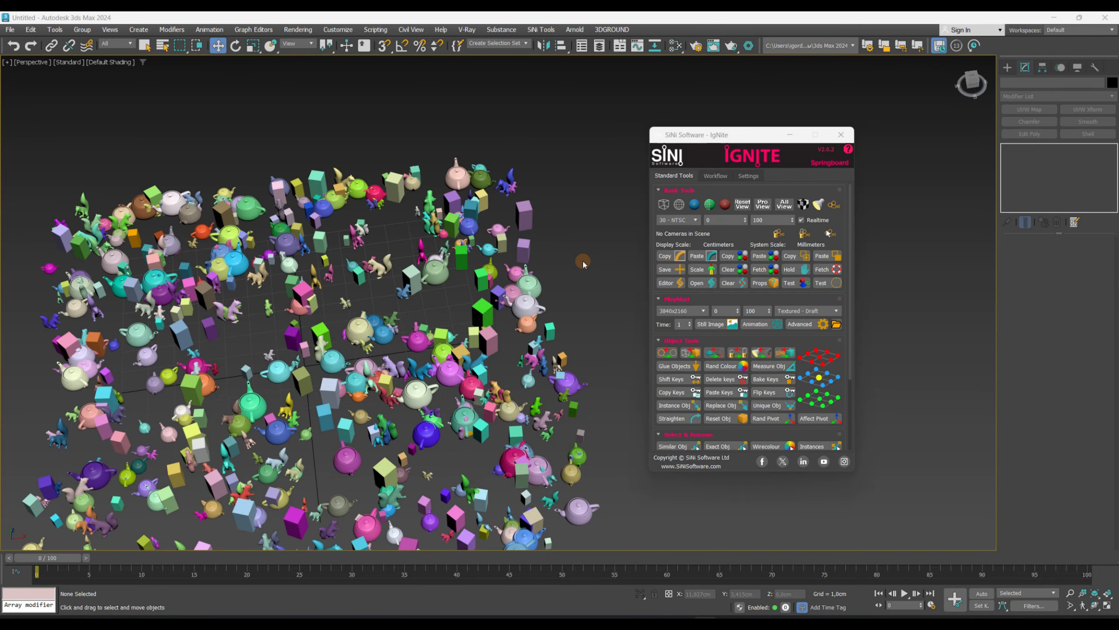
# - Select a lone squirrel, zoom to it, and show its dimensions with Measure Obj
pyautogui.click(236, 310)
pyautogui.moveTo(273, 304); pyautogui.dragTo(238, 312, button='middle')
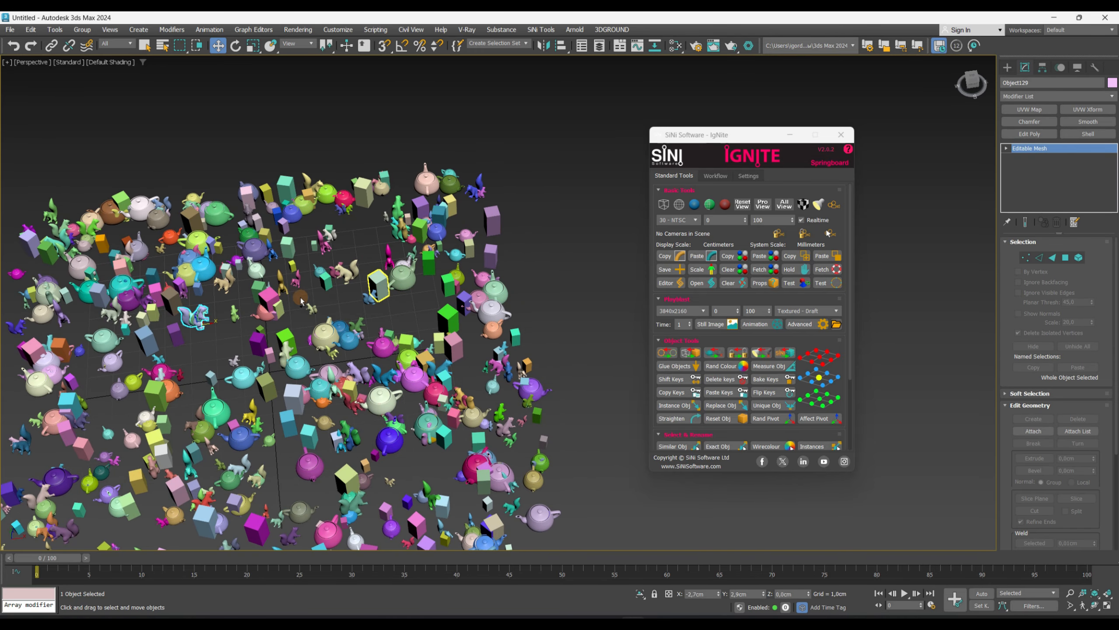
pyautogui.keyDown('ctrl'); pyautogui.click(259, 345); pyautogui.keyUp('ctrl')
pyautogui.keyDown('ctrl'); pyautogui.click(256, 270); pyautogui.keyUp('ctrl')
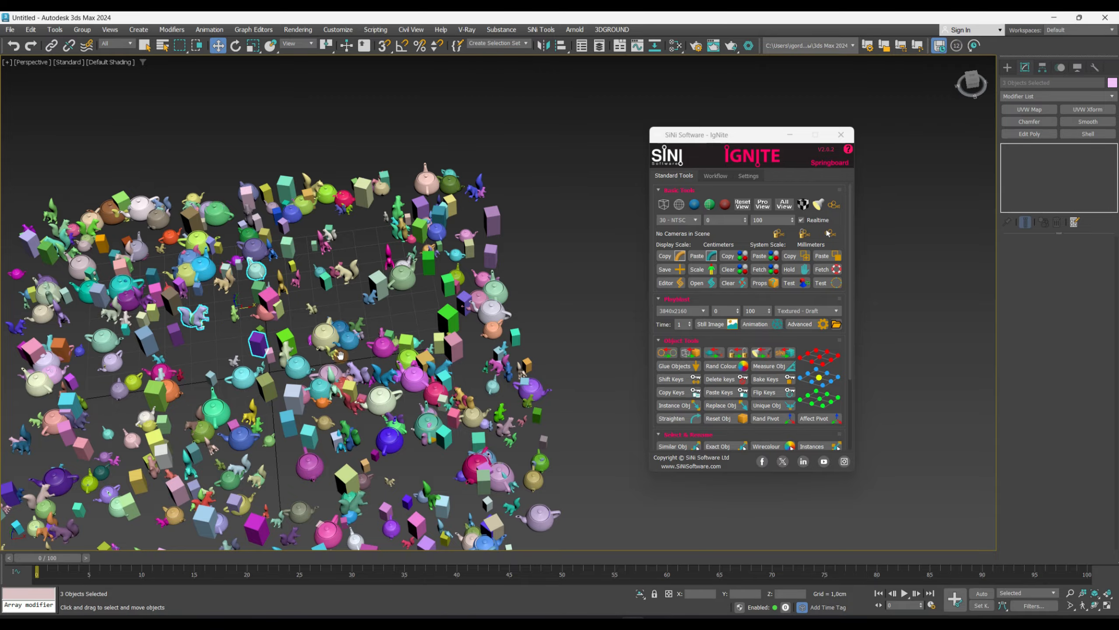
pyautogui.moveTo(340, 354); pyautogui.dragTo(292, 363, button='middle')
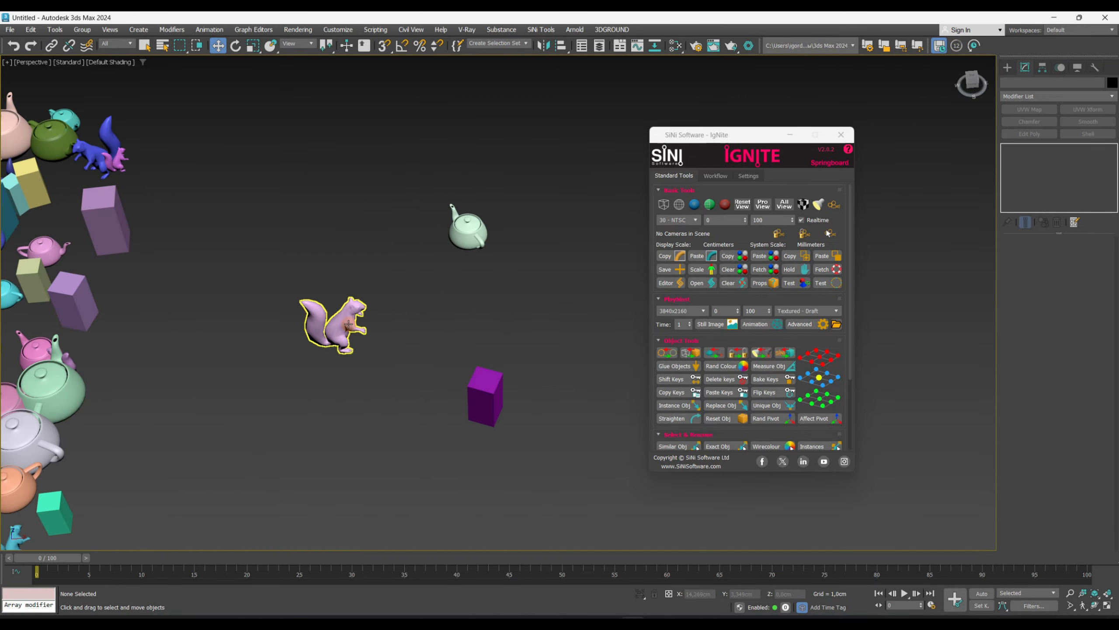
pyautogui.click(346, 325)
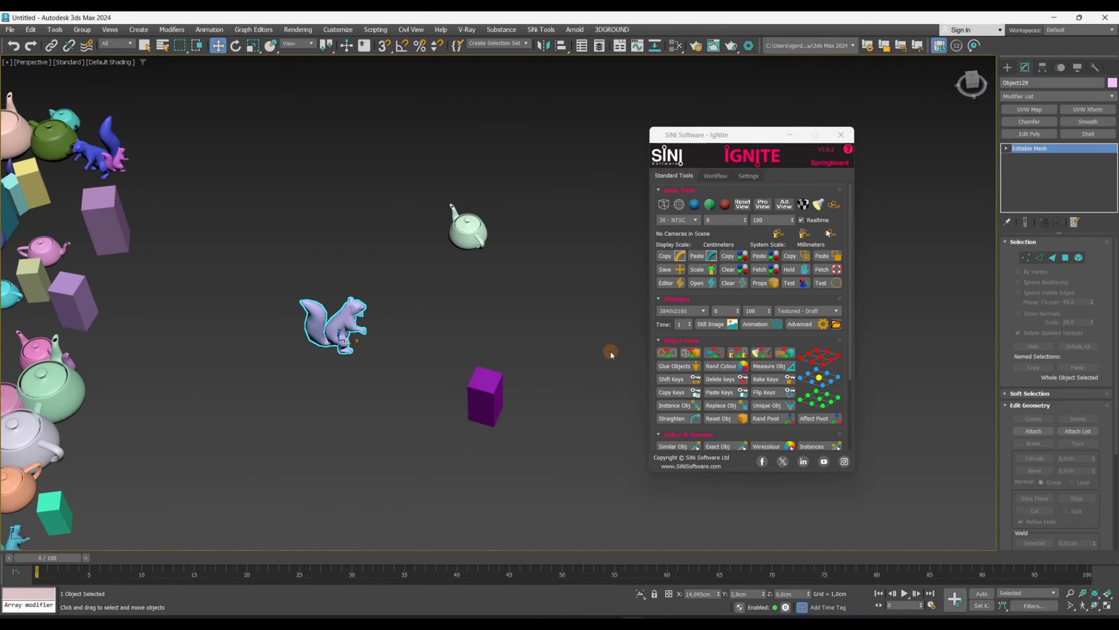
pyautogui.click(766, 369)
pyautogui.moveTo(429, 369); pyautogui.dragTo(470, 358, button='middle')
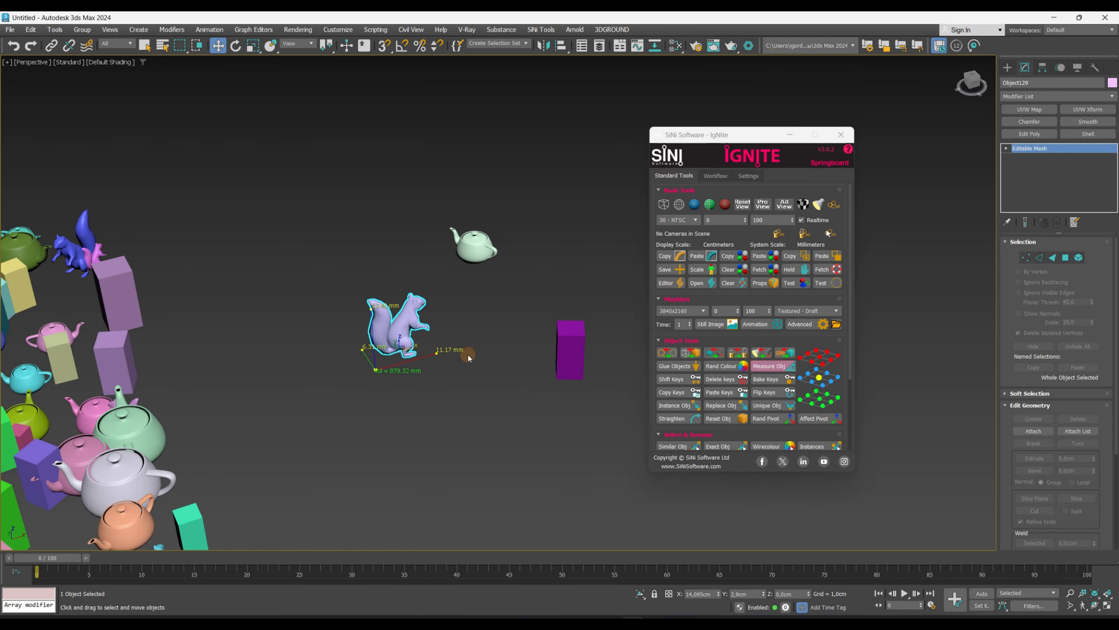
# - Select the purple box next to it and display its dimensions with Measure Obj
pyautogui.click(568, 349)
pyautogui.click(782, 369)
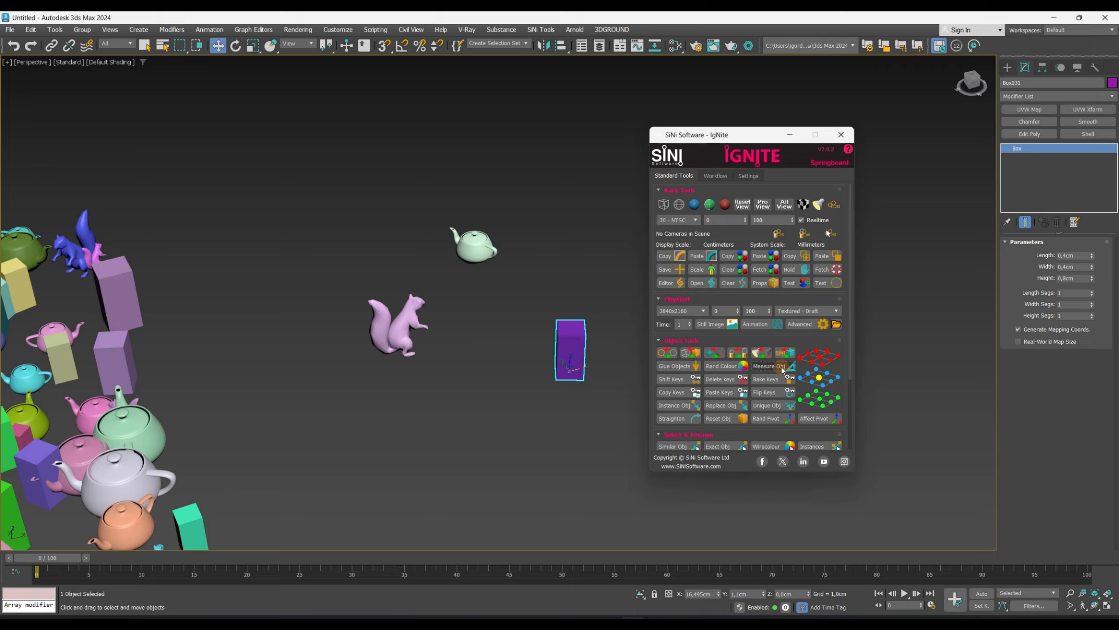
pyautogui.click(783, 368)
pyautogui.keyDown('alt'); pyautogui.moveTo(499, 327); pyautogui.dragTo(515, 270, button='middle'); pyautogui.keyUp('alt')
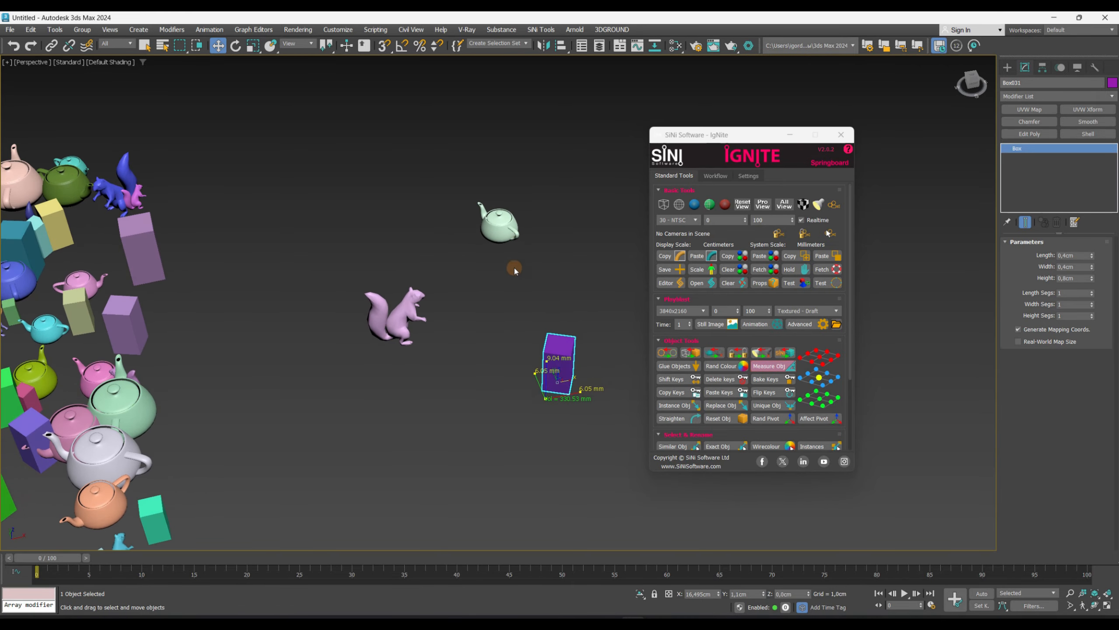
# - Select the nearby teapot, zoom to it, and display its dimensions with Measure Obj
pyautogui.click(500, 227)
pyautogui.press('z')
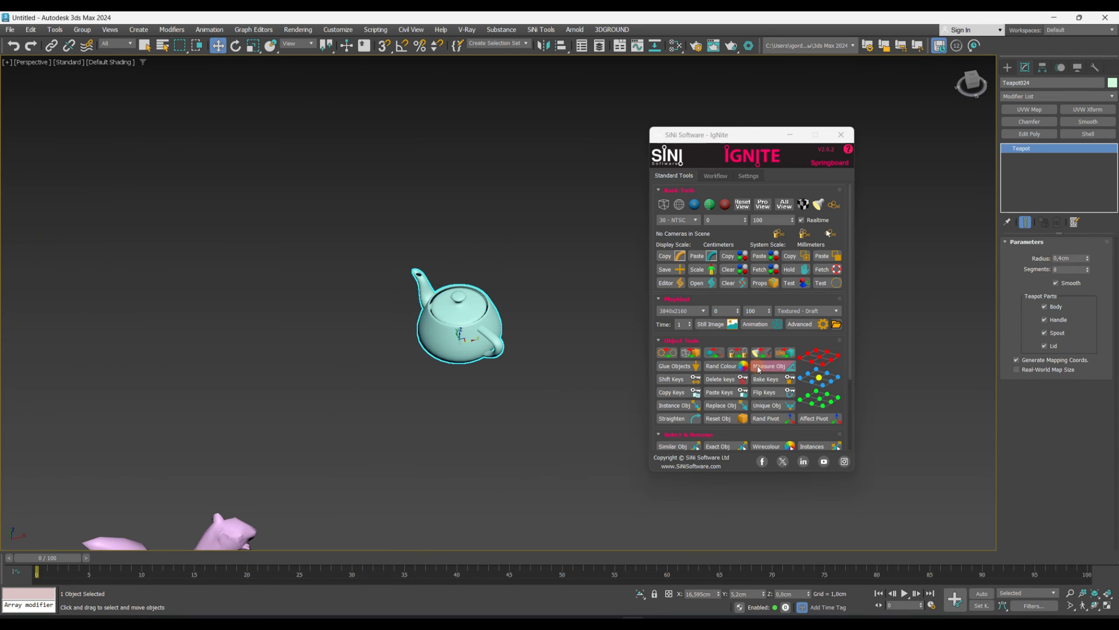
pyautogui.click(759, 370)
pyautogui.click(759, 369)
pyautogui.scroll(-3, 428, 378)
pyautogui.keyDown('alt'); pyautogui.moveTo(392, 377); pyautogui.dragTo(359, 388, button='middle'); pyautogui.keyUp('alt')
pyautogui.scroll(5, 425, 324)
pyautogui.keyDown('alt'); pyautogui.moveTo(425, 323); pyautogui.dragTo(416, 324, button='middle'); pyautogui.keyUp('alt')
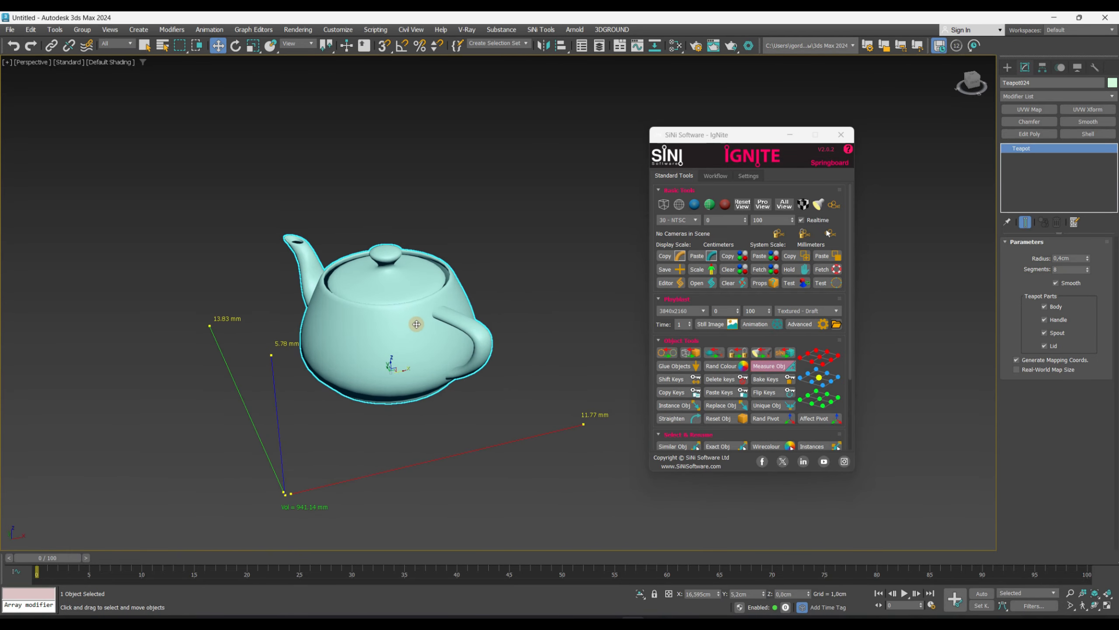
# - Set the teapot's radius to 6.782 cm
pyautogui.scroll(-2, 416, 324)
pyautogui.moveTo(1087, 260); pyautogui.dragTo(1085, 212)
pyautogui.scroll(-3, 520, 347)
pyautogui.keyDown('alt'); pyautogui.moveTo(509, 358); pyautogui.dragTo(467, 359, button='middle'); pyautogui.keyUp('alt')
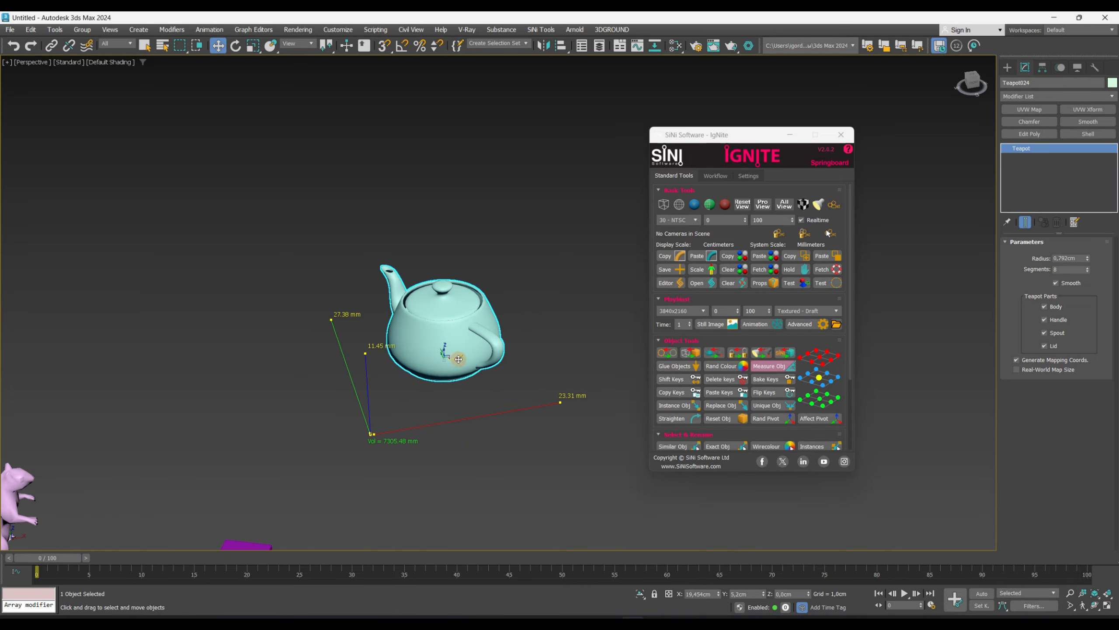
# - Orbit and zoom around the teapot to inspect its updated measurement display
pyautogui.moveTo(459, 359); pyautogui.dragTo(400, 371)
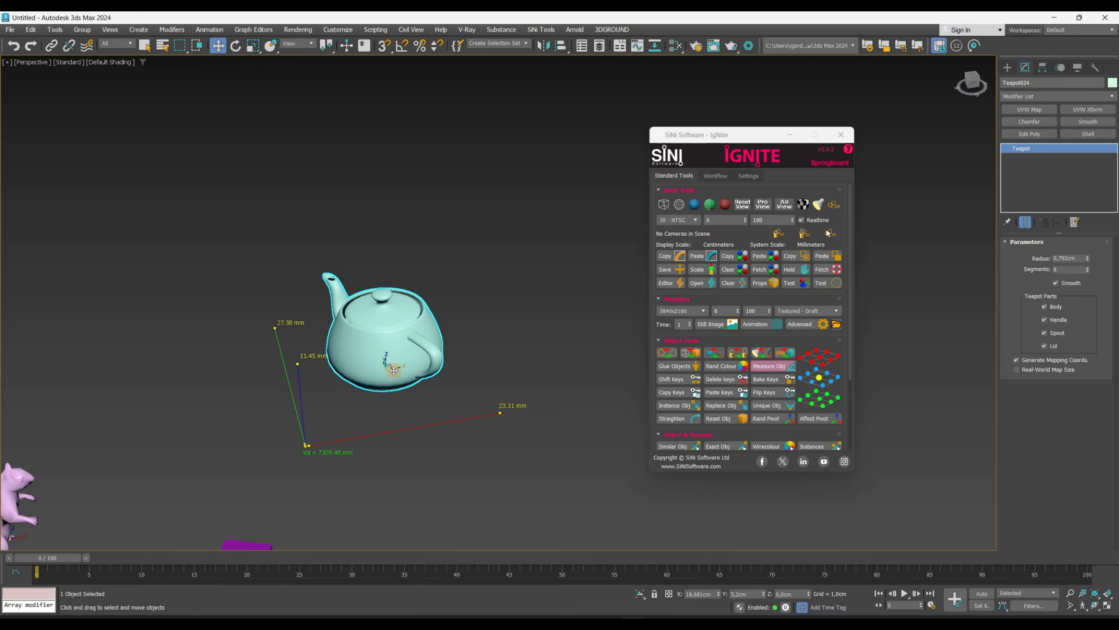
pyautogui.keyDown('alt'); pyautogui.moveTo(394, 370); pyautogui.dragTo(421, 363, button='middle'); pyautogui.keyUp('alt')
pyautogui.moveTo(381, 358); pyautogui.dragTo(272, 327)
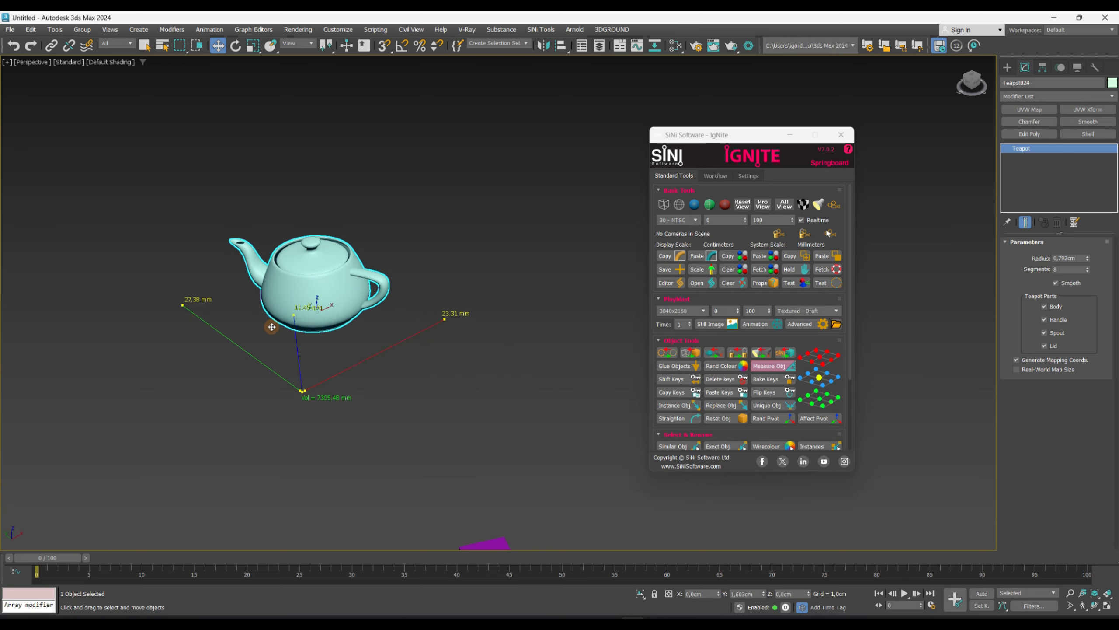
pyautogui.scroll(-5, 355, 350)
pyautogui.moveTo(336, 349); pyautogui.dragTo(412, 325, button='middle')
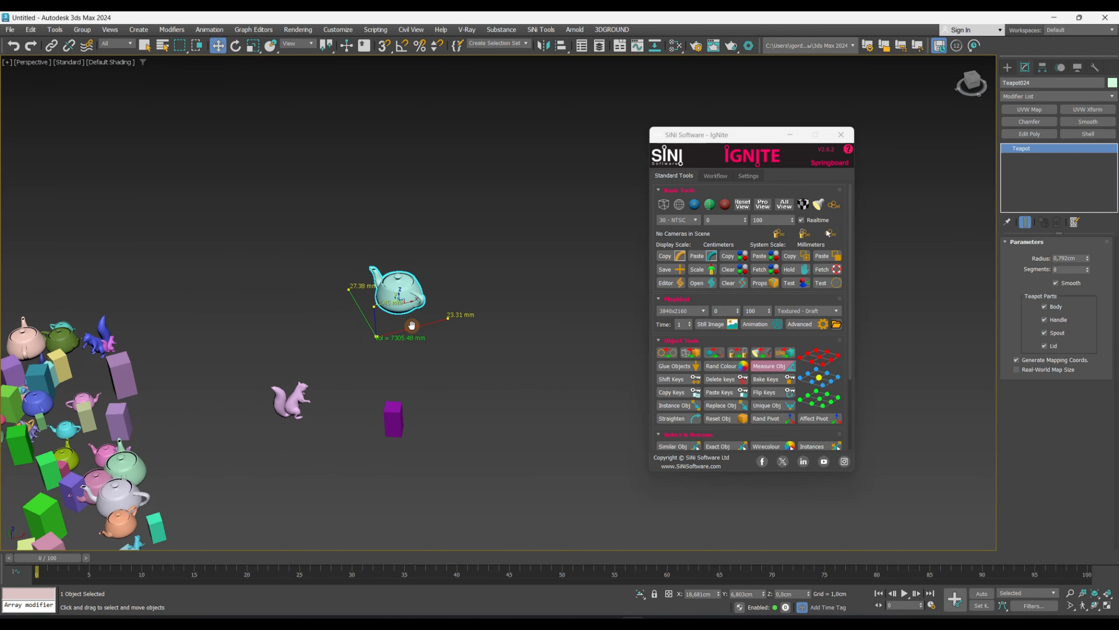
# - Select the squirrel beside the teapot and inspect its measurement display in a top view zoomed to it
pyautogui.click(301, 394)
pyautogui.moveTo(302, 394); pyautogui.dragTo(390, 409, button='middle')
pyautogui.click(529, 289)
pyautogui.click(391, 388)
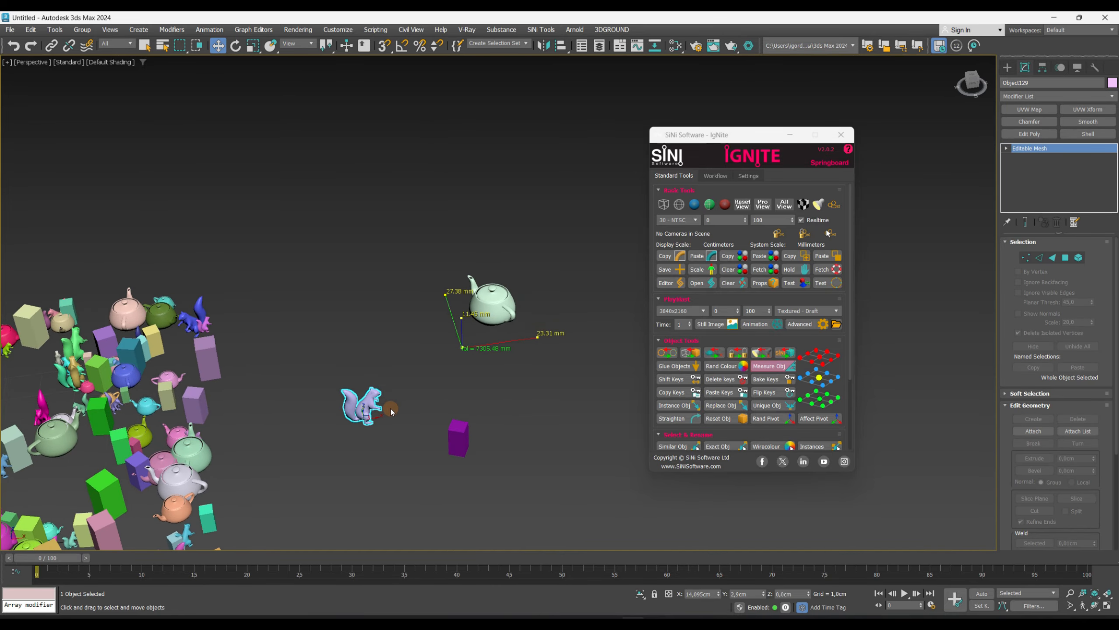
pyautogui.press('t')
pyautogui.press('z')
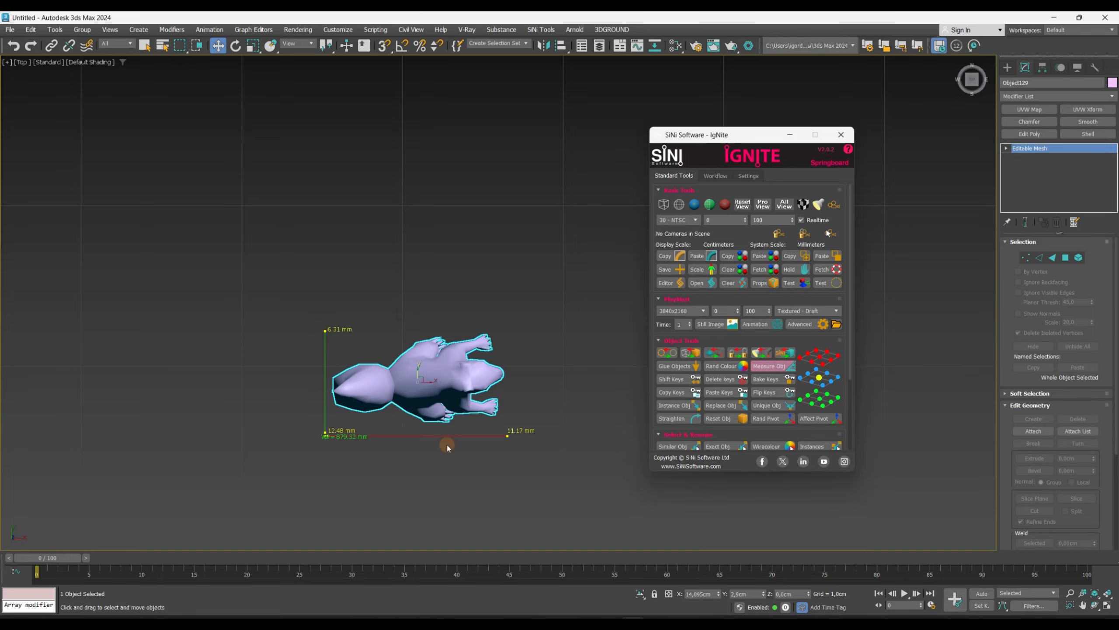
pyautogui.press('p')
pyautogui.keyDown('alt'); pyautogui.moveTo(319, 404); pyautogui.dragTo(366, 286, button='middle'); pyautogui.keyUp('alt')
# - Select the purple box, zoom to it from the top, and display its dimensions with Measure Obj
pyautogui.click(431, 417)
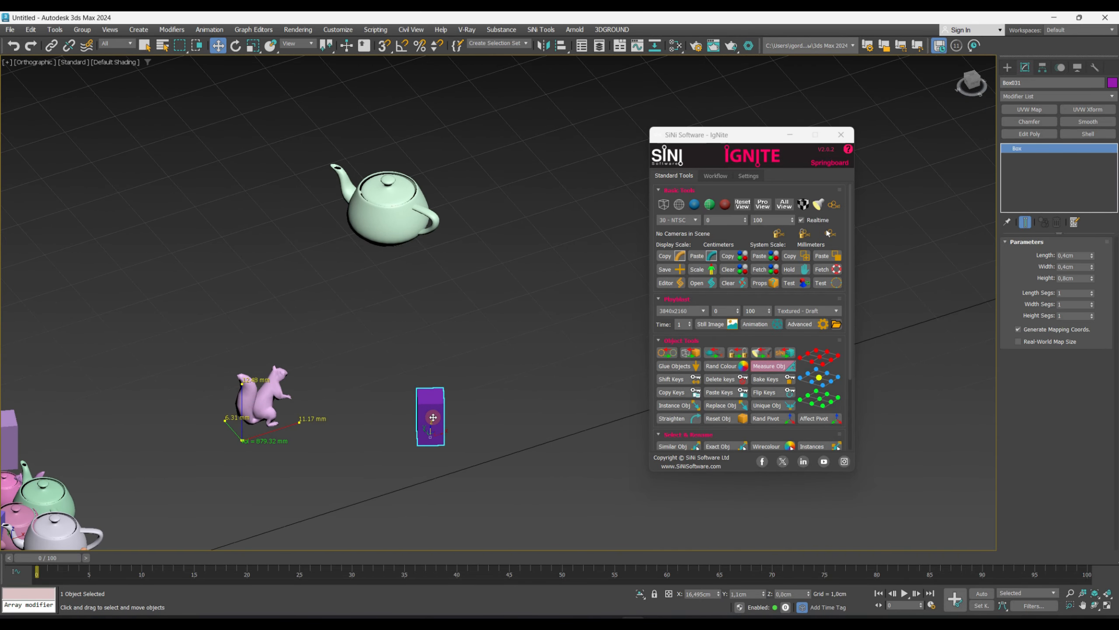
pyautogui.press('t')
pyautogui.press('z')
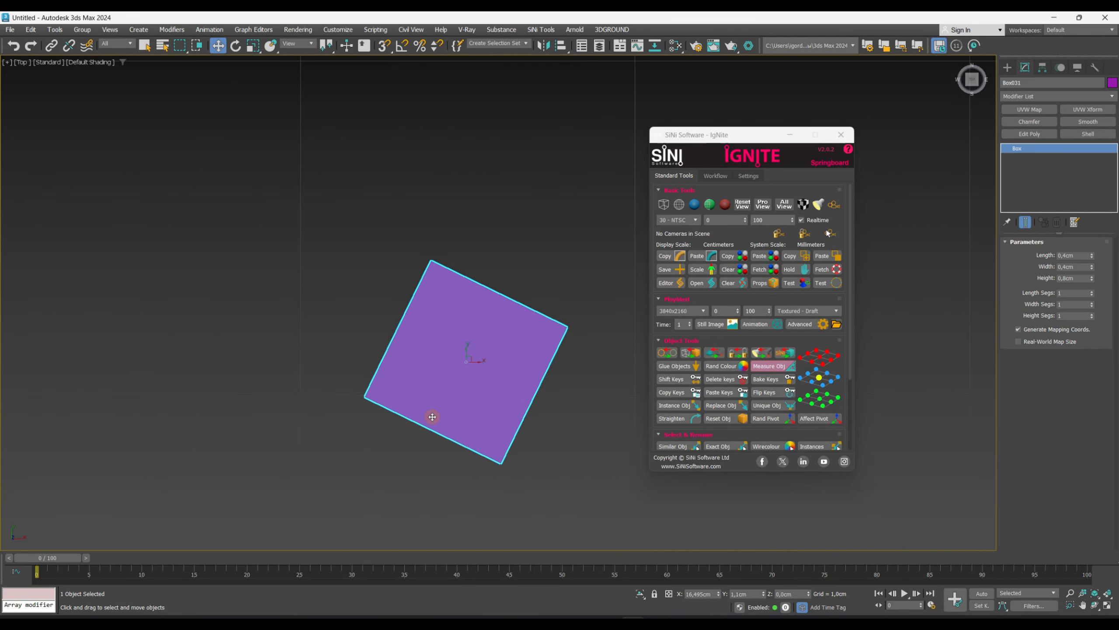
pyautogui.click(770, 369)
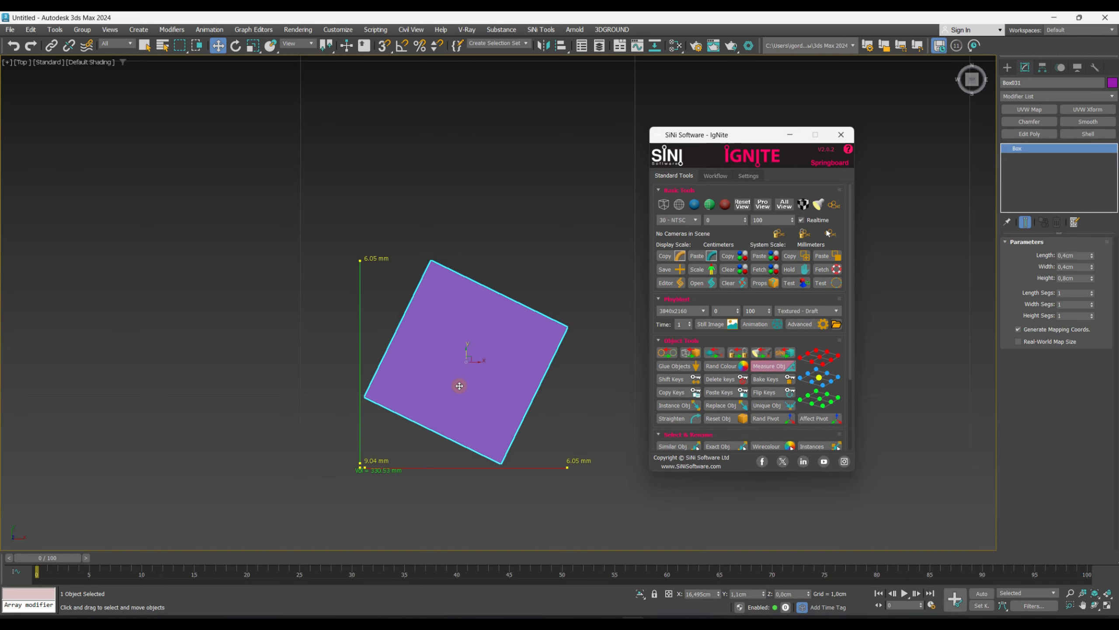
# - Select the squirrel, purple box and green box together to display the distances between them
pyautogui.keyDown('alt'); pyautogui.moveTo(467, 479); pyautogui.dragTo(407, 477, button='middle'); pyautogui.keyUp('alt')
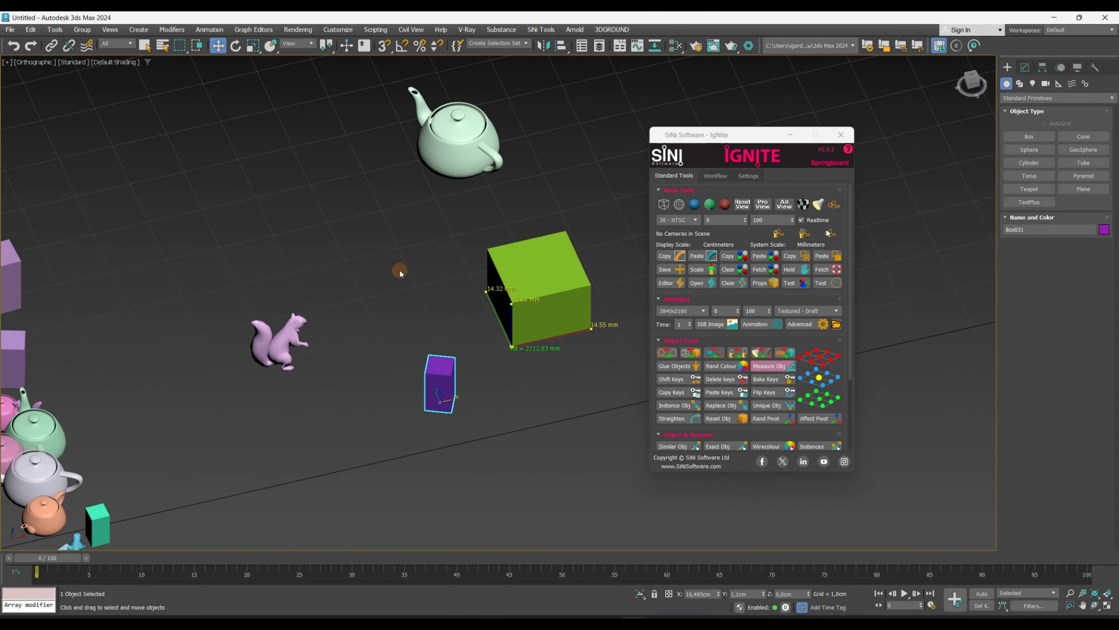
pyautogui.click(394, 268)
pyautogui.moveTo(395, 267); pyautogui.dragTo(404, 295, button='middle')
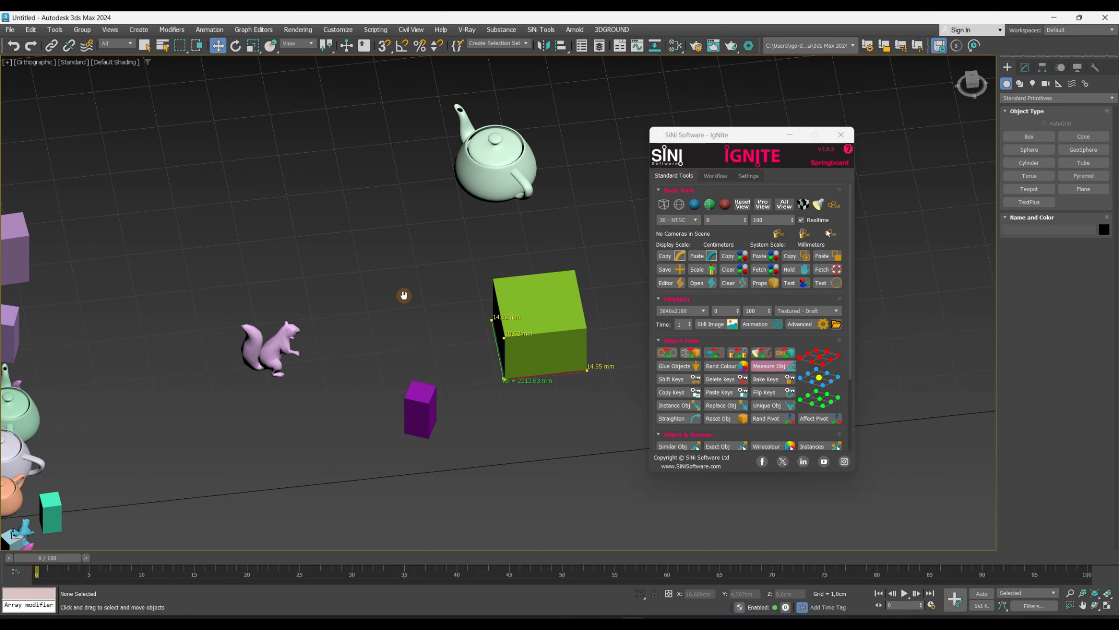
pyautogui.press('q')
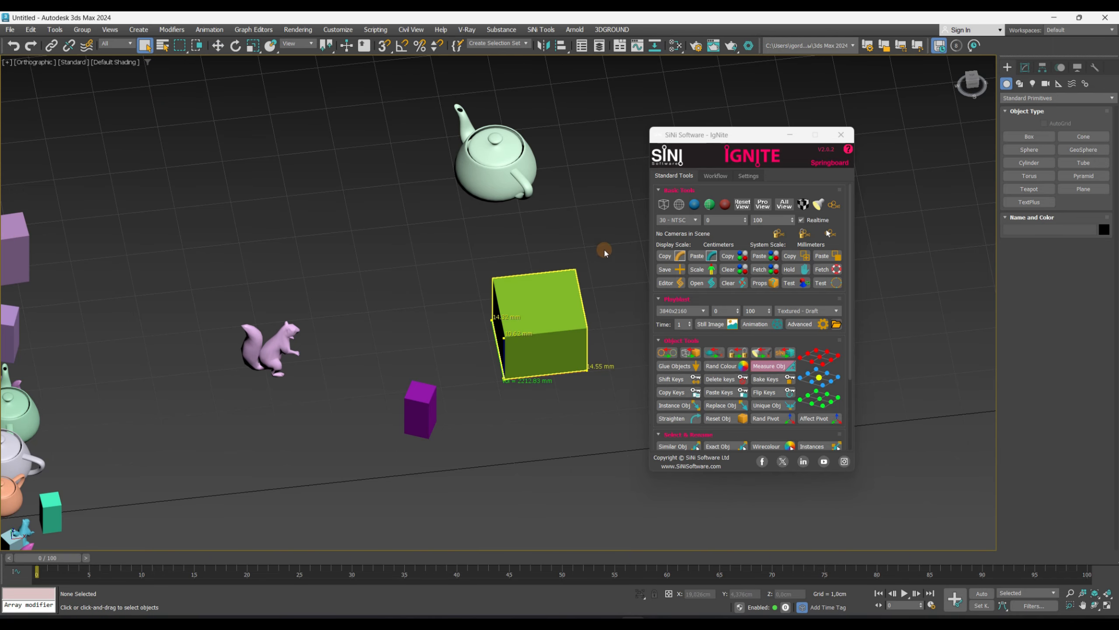
pyautogui.moveTo(589, 238); pyautogui.dragTo(230, 431)
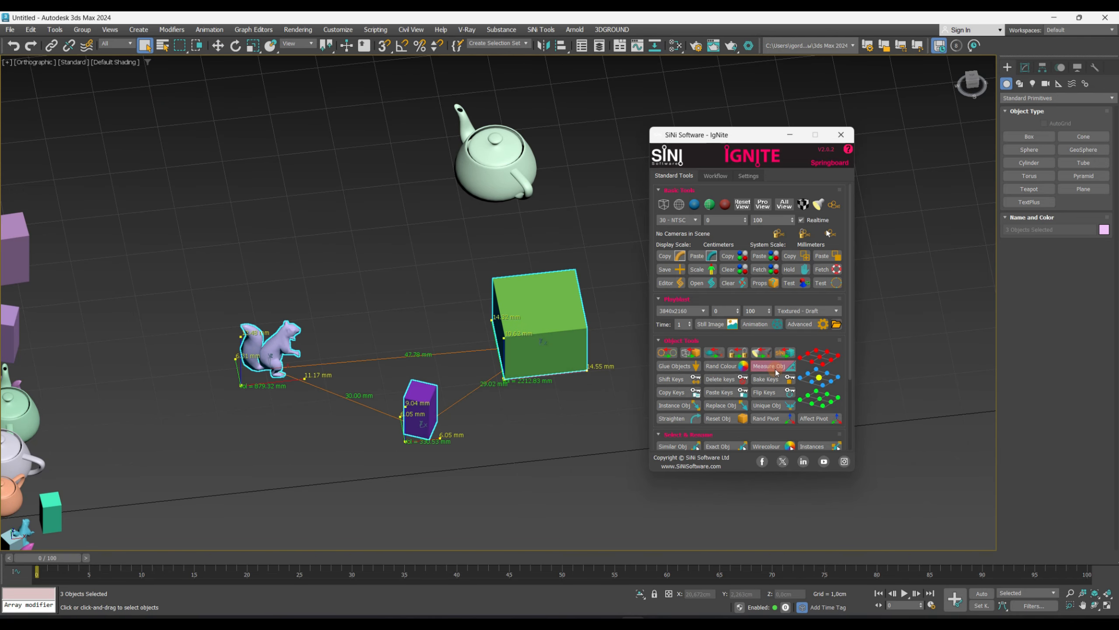
# - Move the purple box farther away from the squirrel and green box
pyautogui.keyDown('alt'); pyautogui.moveTo(483, 440); pyautogui.dragTo(503, 405, button='middle'); pyautogui.keyUp('alt')
pyautogui.click(506, 410)
pyautogui.press('w')
pyautogui.click(440, 372)
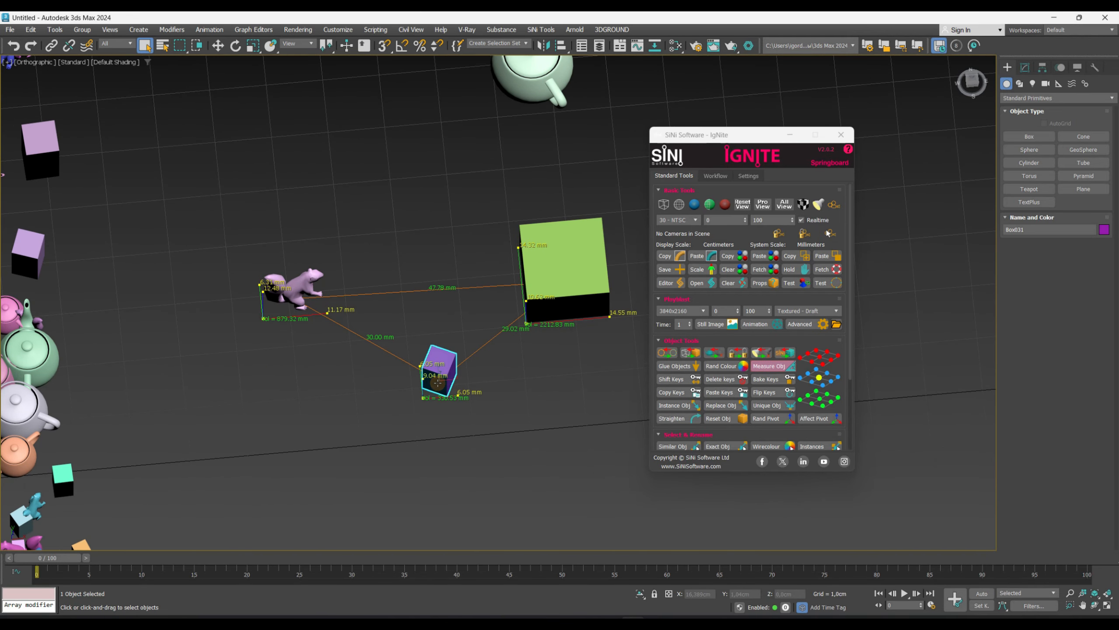
pyautogui.keyDown('alt'); pyautogui.moveTo(441, 375); pyautogui.dragTo(448, 382, button='middle'); pyautogui.keyUp('alt')
pyautogui.moveTo(448, 382); pyautogui.dragTo(537, 461)
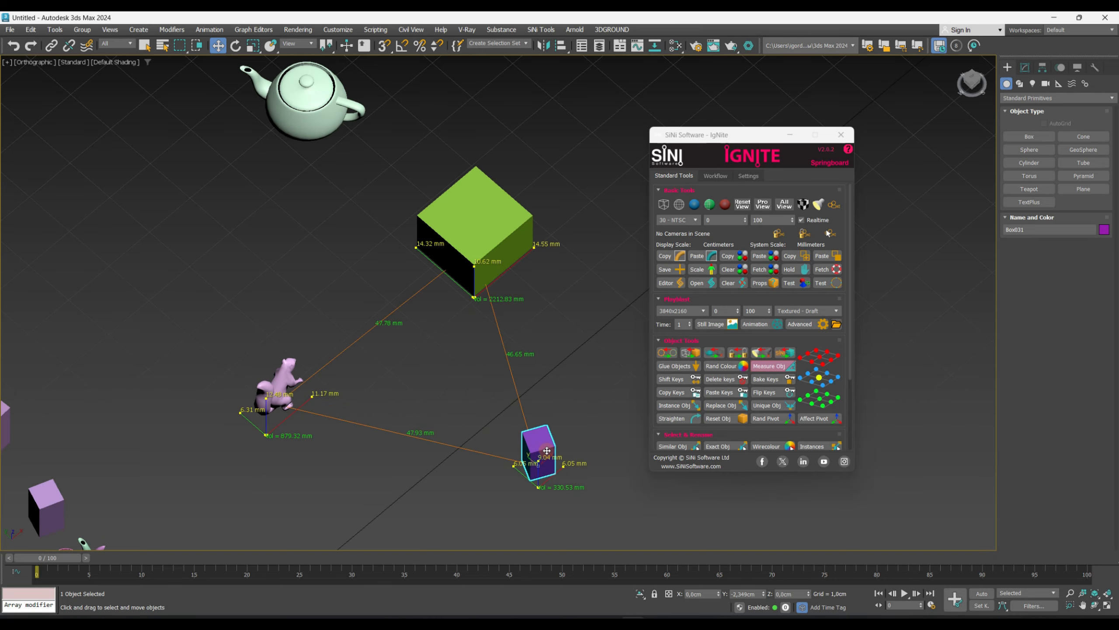
# - Select the squirrel and move it to a new position relative to the boxes
pyautogui.click(287, 391)
pyautogui.keyDown('alt'); pyautogui.moveTo(352, 380); pyautogui.dragTo(308, 391, button='middle'); pyautogui.keyUp('alt')
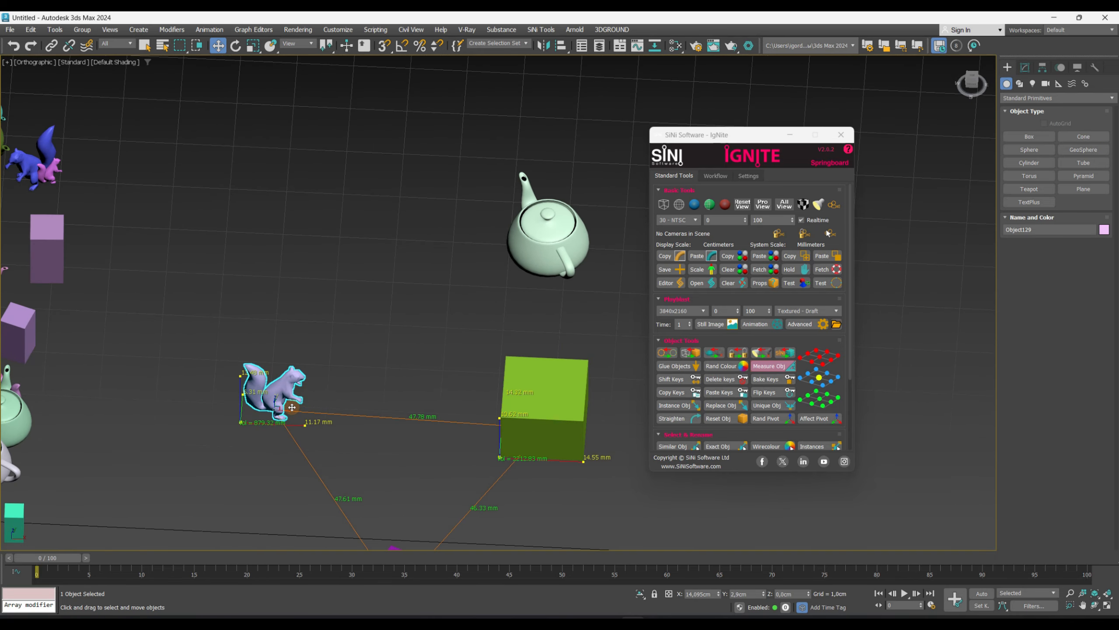
pyautogui.moveTo(290, 408); pyautogui.dragTo(201, 405)
pyautogui.keyDown('alt'); pyautogui.moveTo(312, 394); pyautogui.dragTo(375, 250, button='middle'); pyautogui.keyUp('alt')
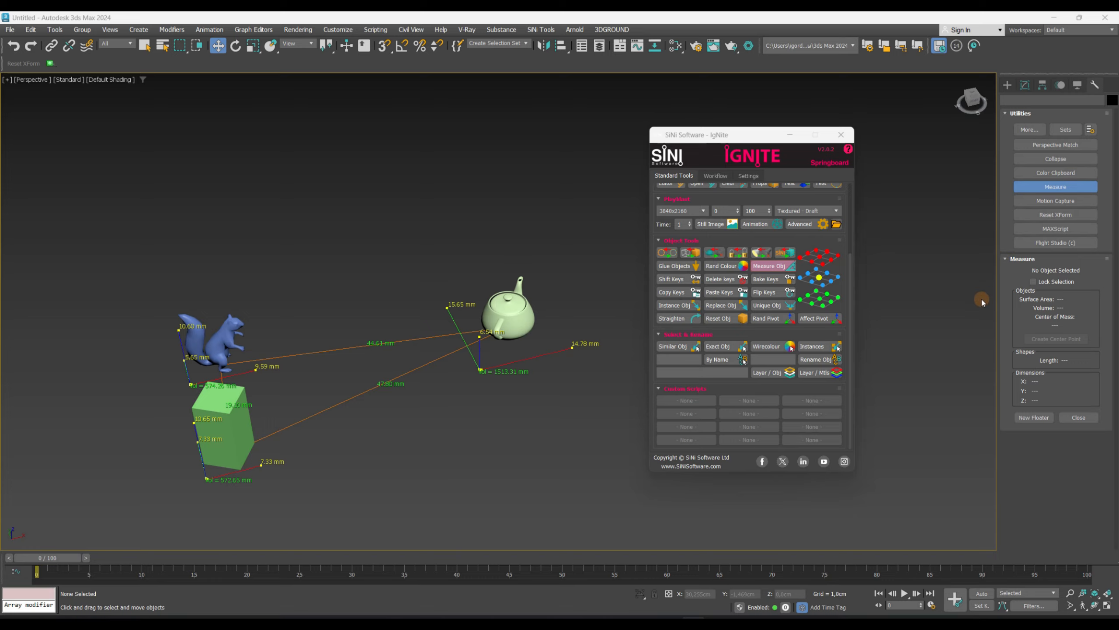
# - Select the measured teapot and reset its transform with Reset Obj
pyautogui.moveTo(510, 403); pyautogui.dragTo(532, 410, button='middle')
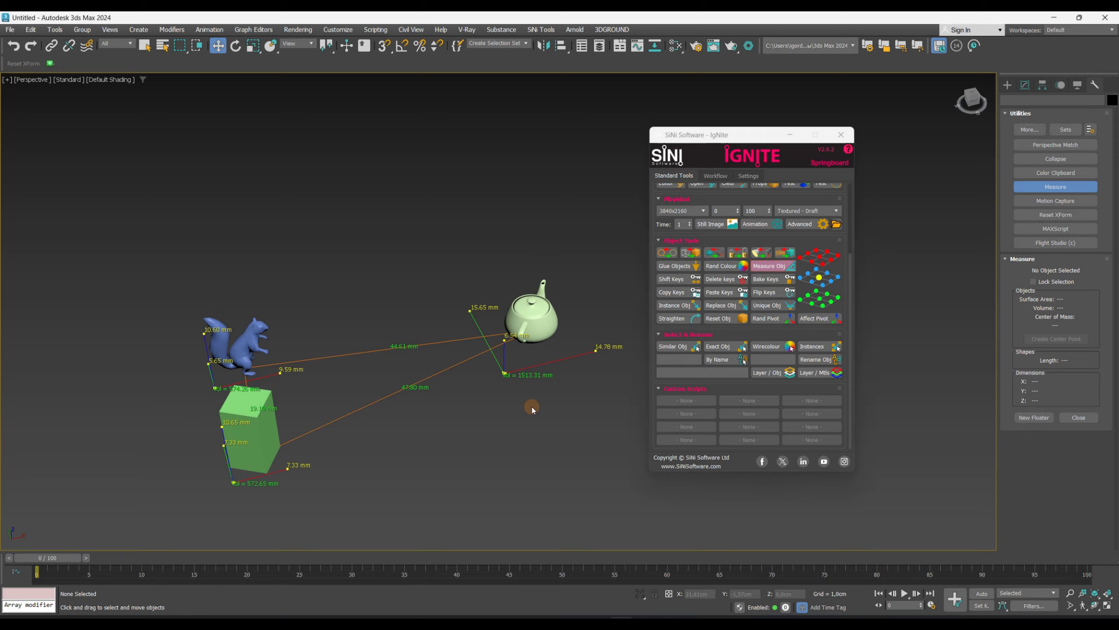
pyautogui.click(536, 348)
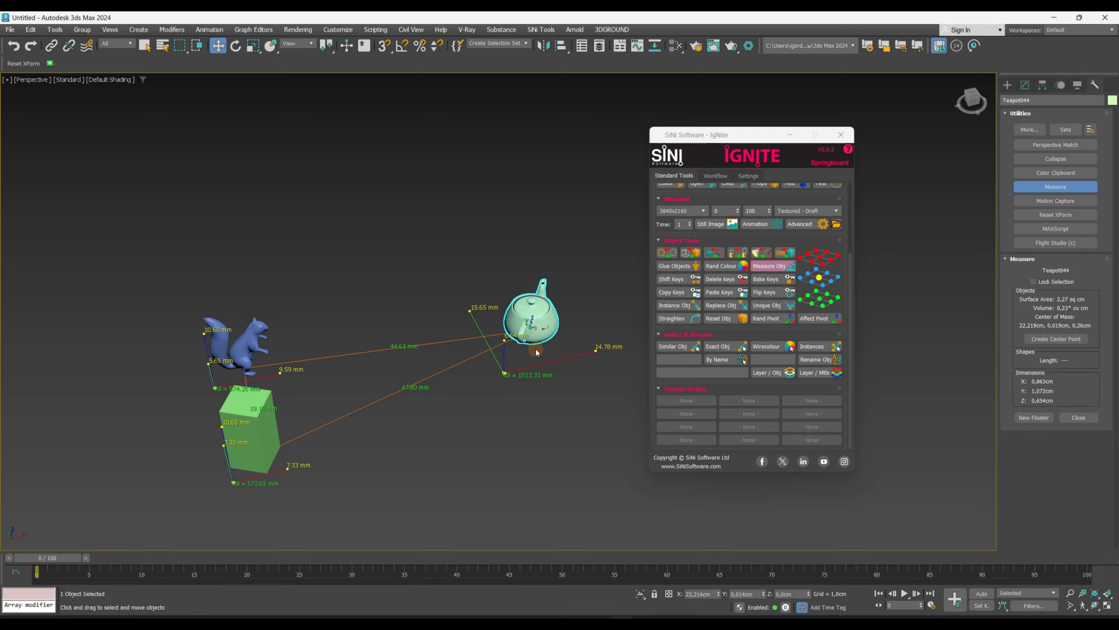
pyautogui.scroll(5, 569, 351)
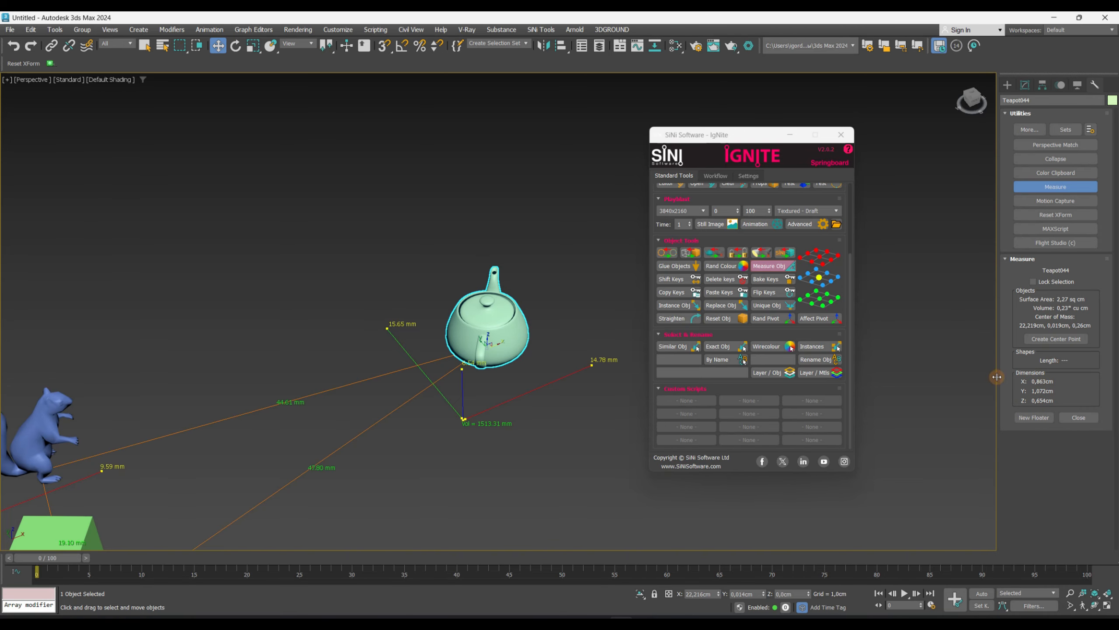
pyautogui.click(723, 318)
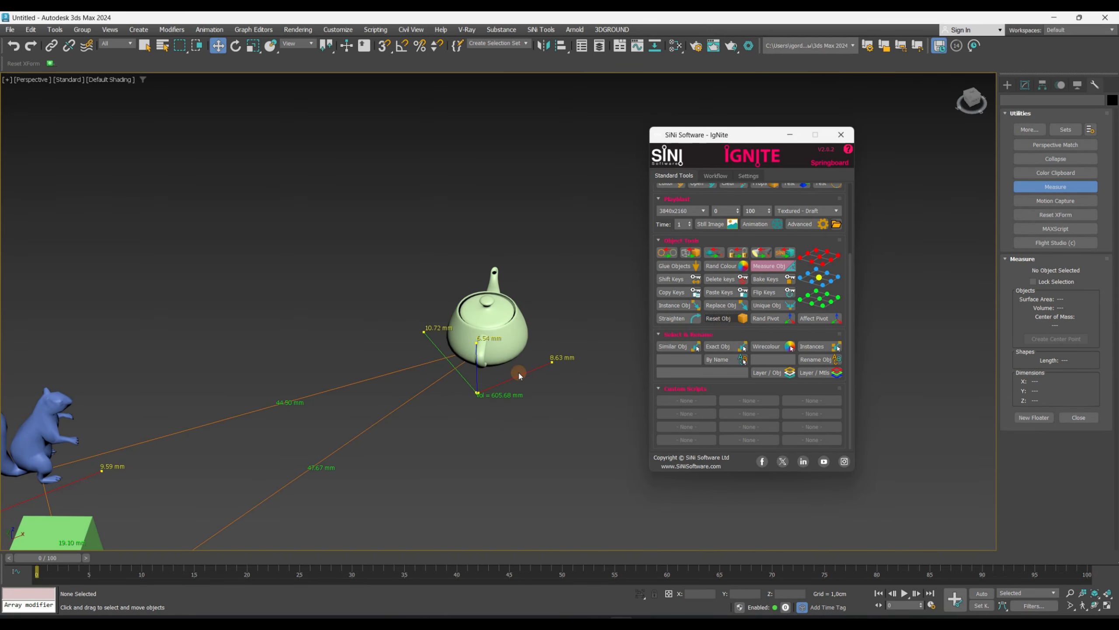
# - Orbit around the teapot and select it to inspect its updated measurement
pyautogui.keyDown('alt'); pyautogui.moveTo(463, 405); pyautogui.dragTo(435, 402, button='middle'); pyautogui.keyUp('alt')
pyautogui.moveTo(436, 402); pyautogui.dragTo(599, 497, button='middle')
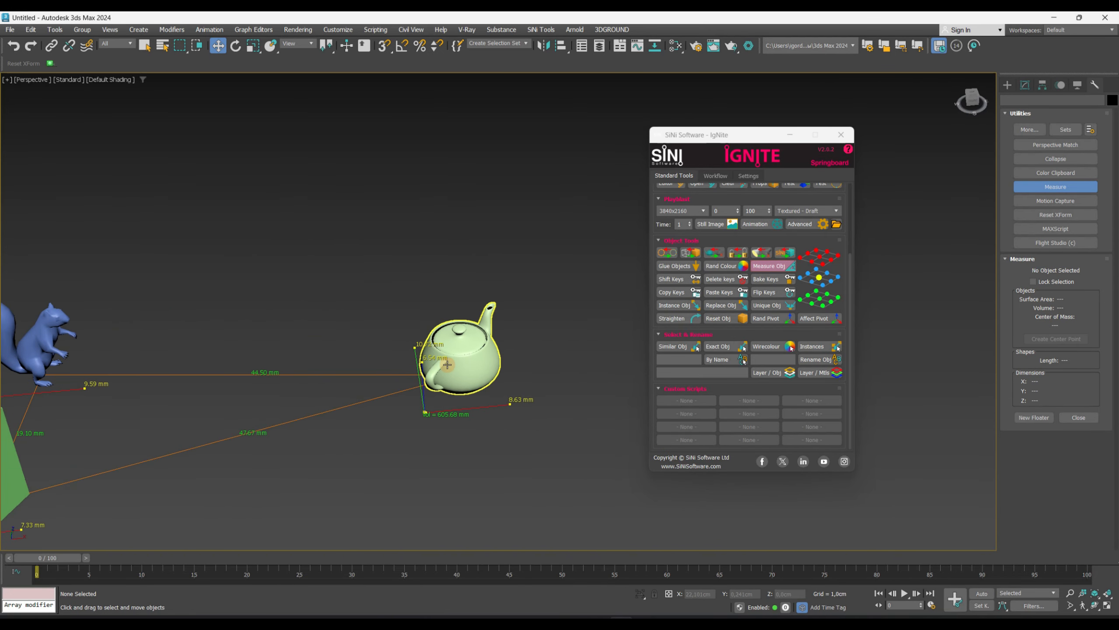
pyautogui.click(449, 362)
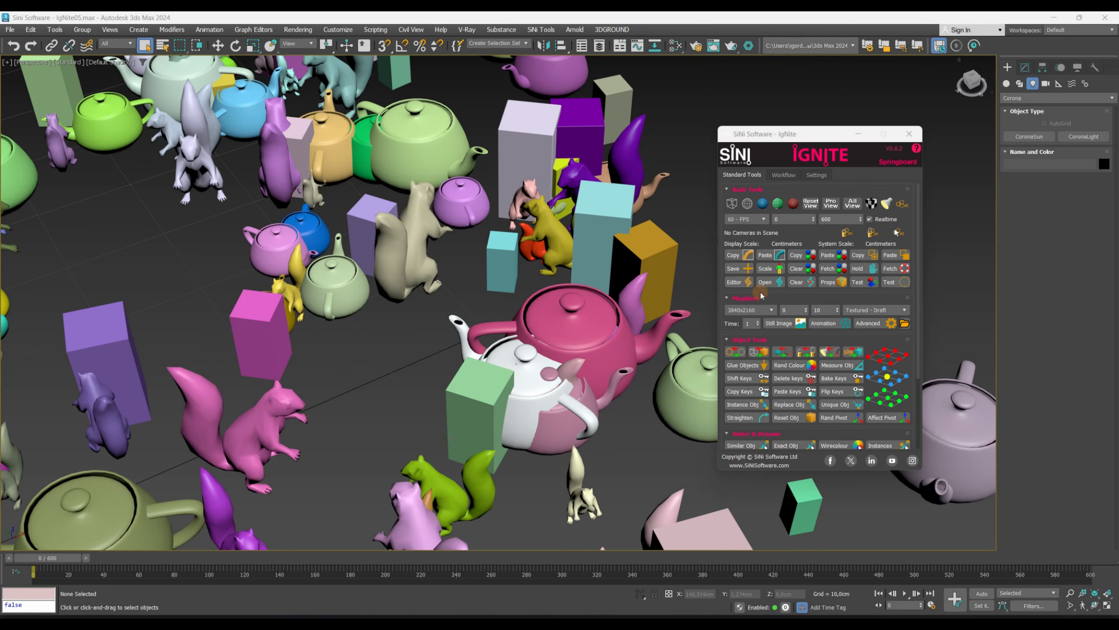
pyautogui.moveTo(719, 372); pyautogui.dragTo(868, 400)
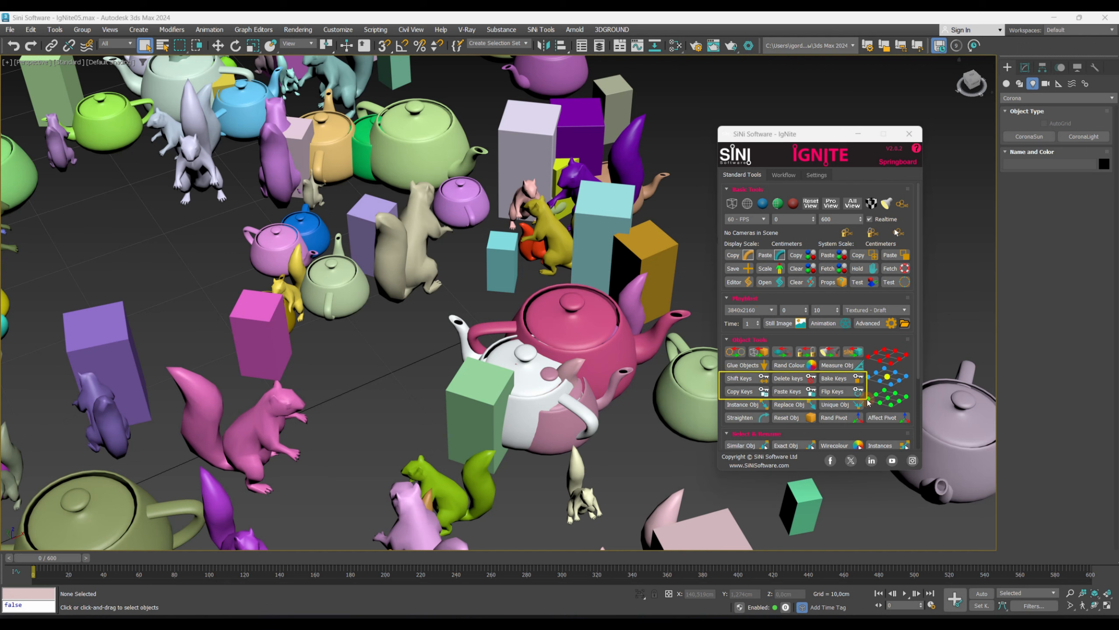
pyautogui.press('Escape')
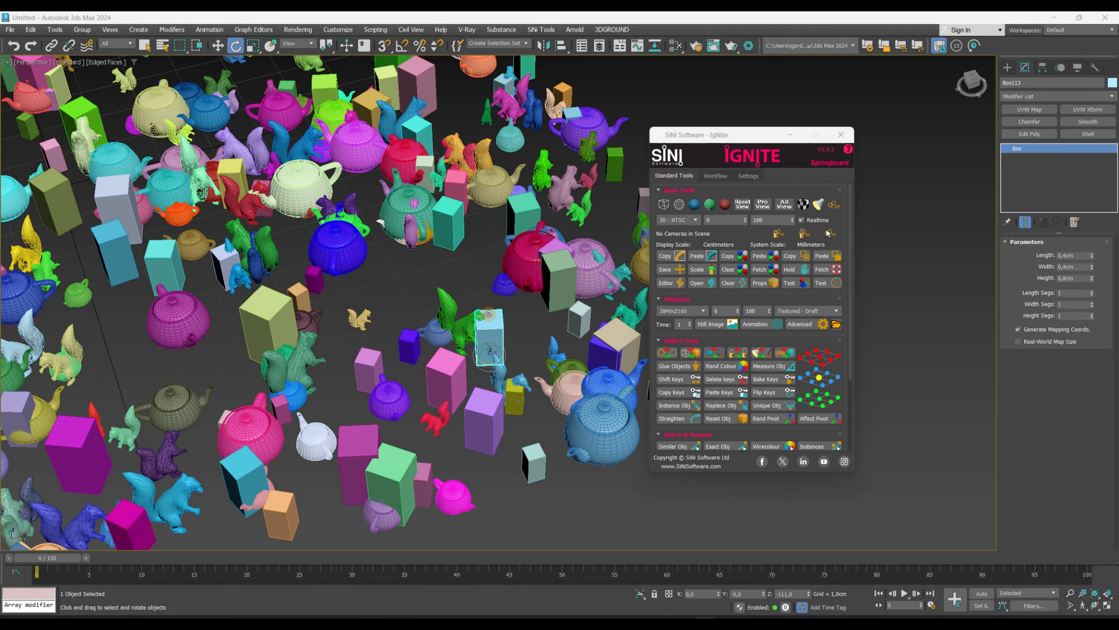
# - Select a squirrel in the crowded scene and move it out into open space
pyautogui.click(503, 283)
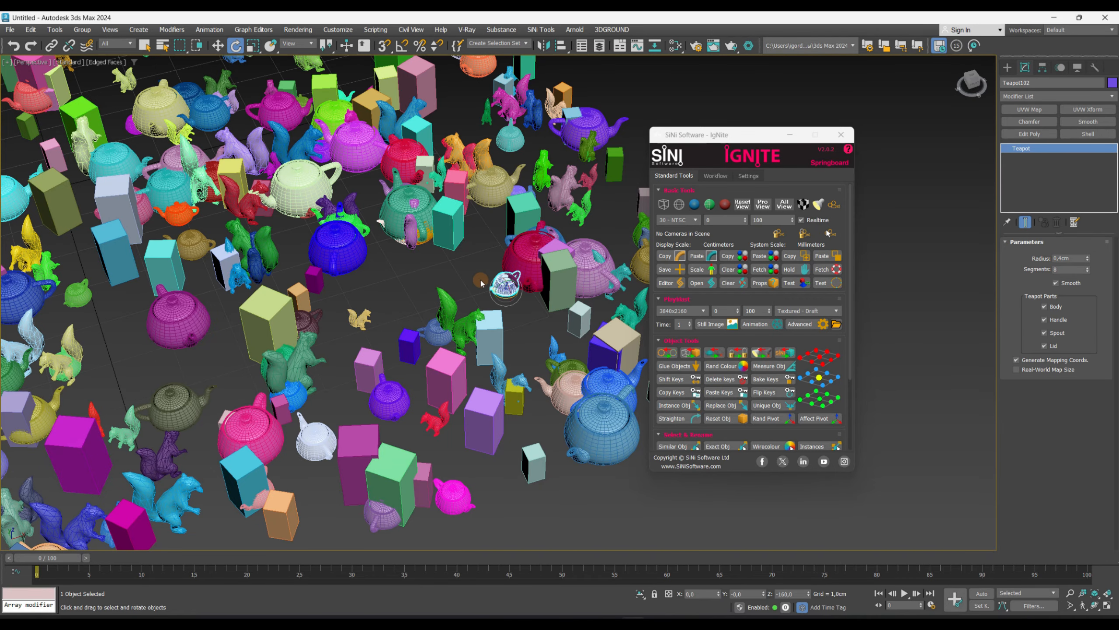
pyautogui.click(481, 284)
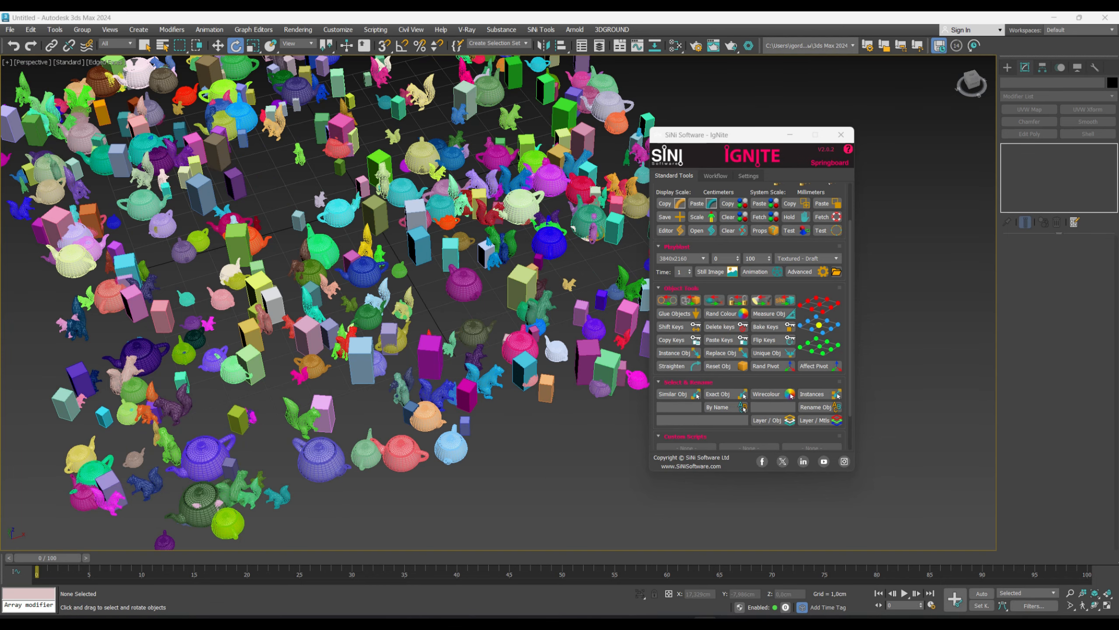
pyautogui.keyDown('alt'); pyautogui.moveTo(498, 273); pyautogui.dragTo(458, 252, button='middle'); pyautogui.keyUp('alt')
pyautogui.moveTo(443, 167); pyautogui.dragTo(412, 215, button='middle')
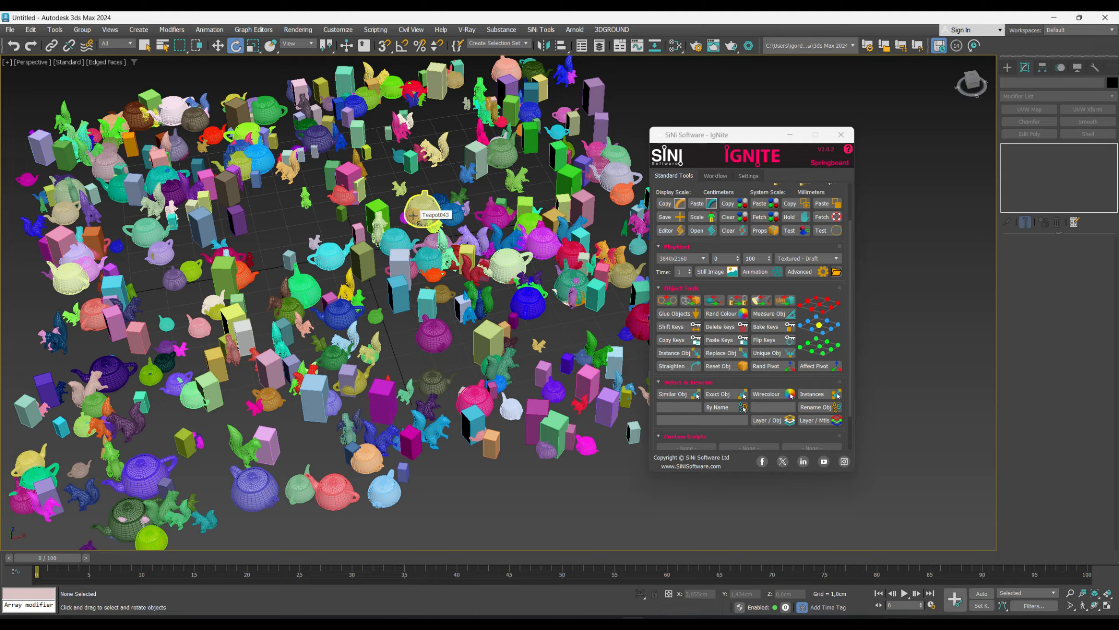
pyautogui.moveTo(210, 284); pyautogui.dragTo(296, 270, button='middle')
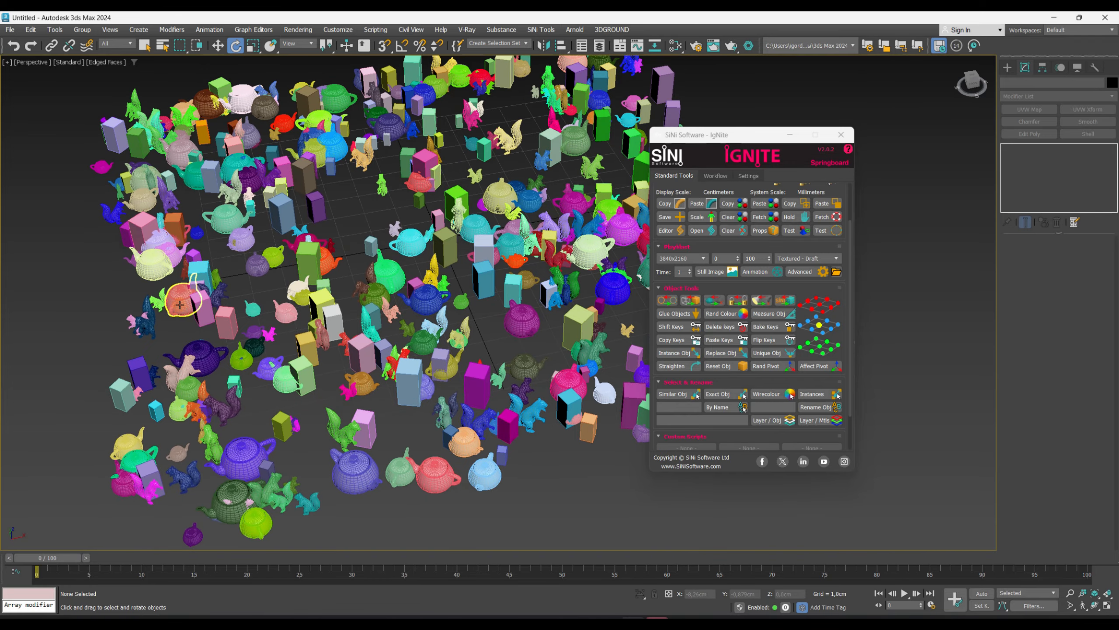
pyautogui.moveTo(187, 303); pyautogui.dragTo(472, 288, button='middle')
pyautogui.click(242, 311)
pyautogui.press('w')
pyautogui.moveTo(489, 288); pyautogui.dragTo(285, 309)
pyautogui.moveTo(314, 298); pyautogui.dragTo(371, 290, button='middle')
pyautogui.press('F4')
pyautogui.scroll(5, 370, 289)
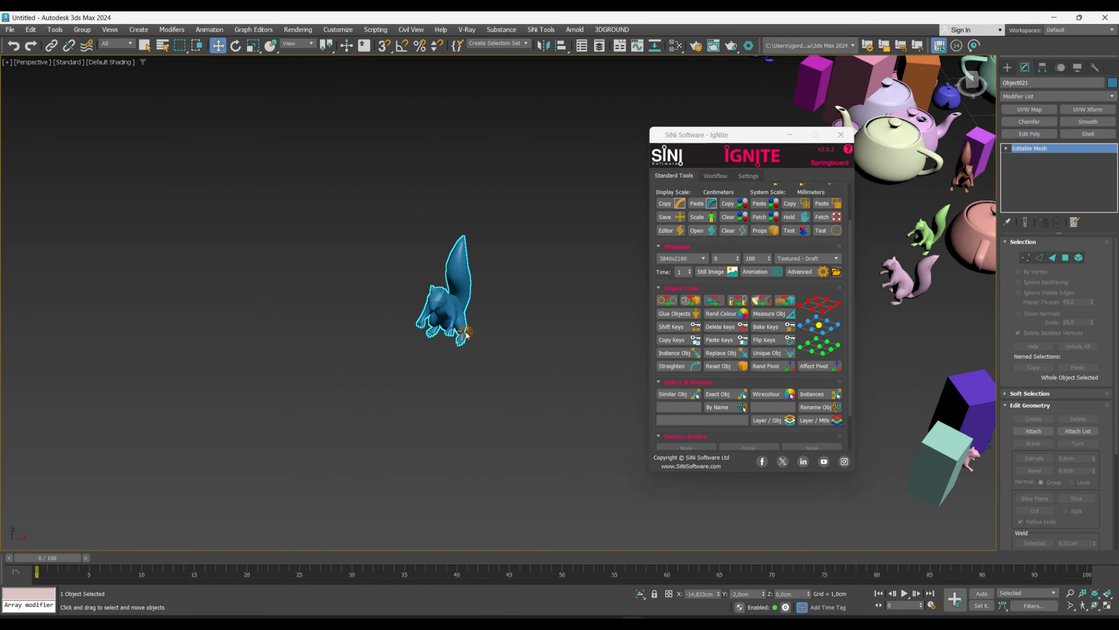
# - Clone the squirrel into 15 copies in a row
pyautogui.moveTo(456, 330)
pyautogui.keyDown('shift'); pyautogui.mouseDown()
pyautogui.moveTo(361, 332)
pyautogui.moveTo(379, 333)
pyautogui.mouseUp(); pyautogui.keyUp('shift')
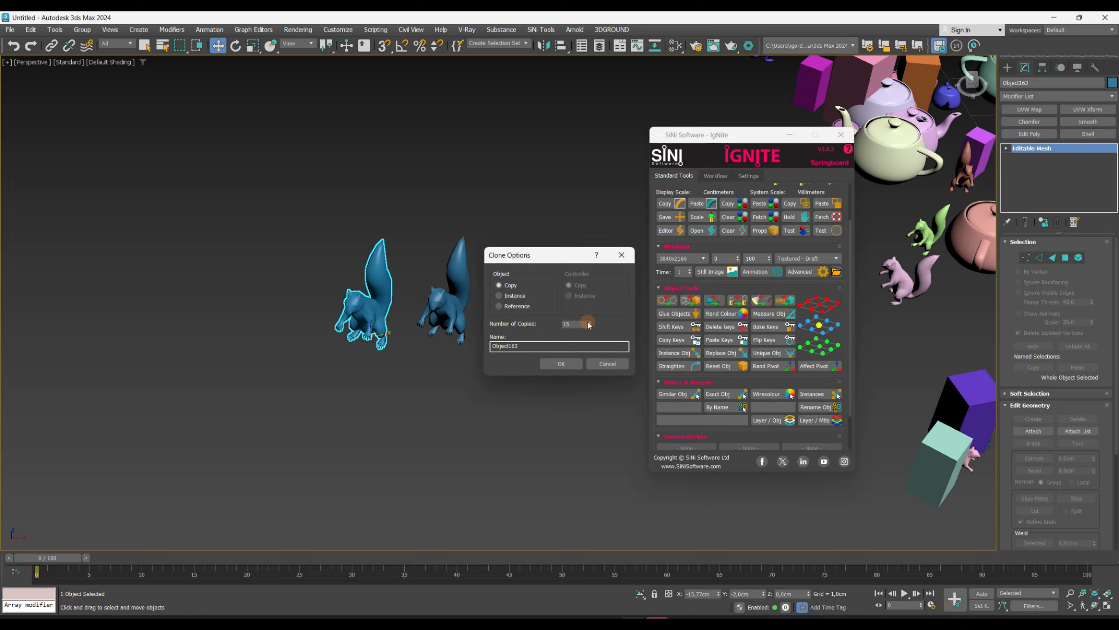
pyautogui.click(561, 363)
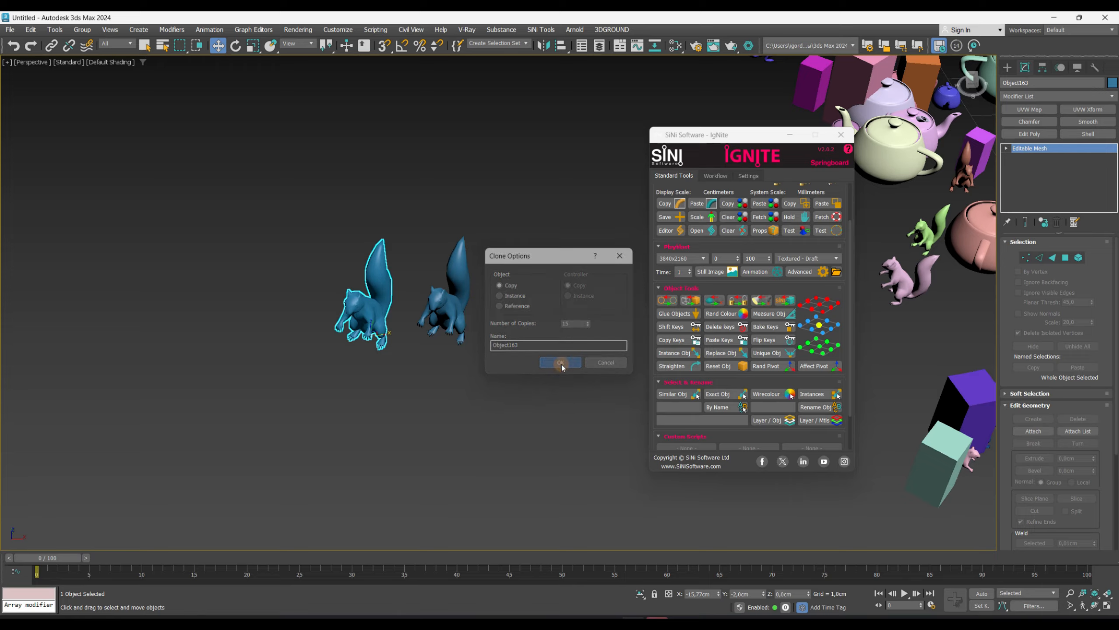
pyautogui.scroll(-5, 512, 333)
pyautogui.click(578, 276)
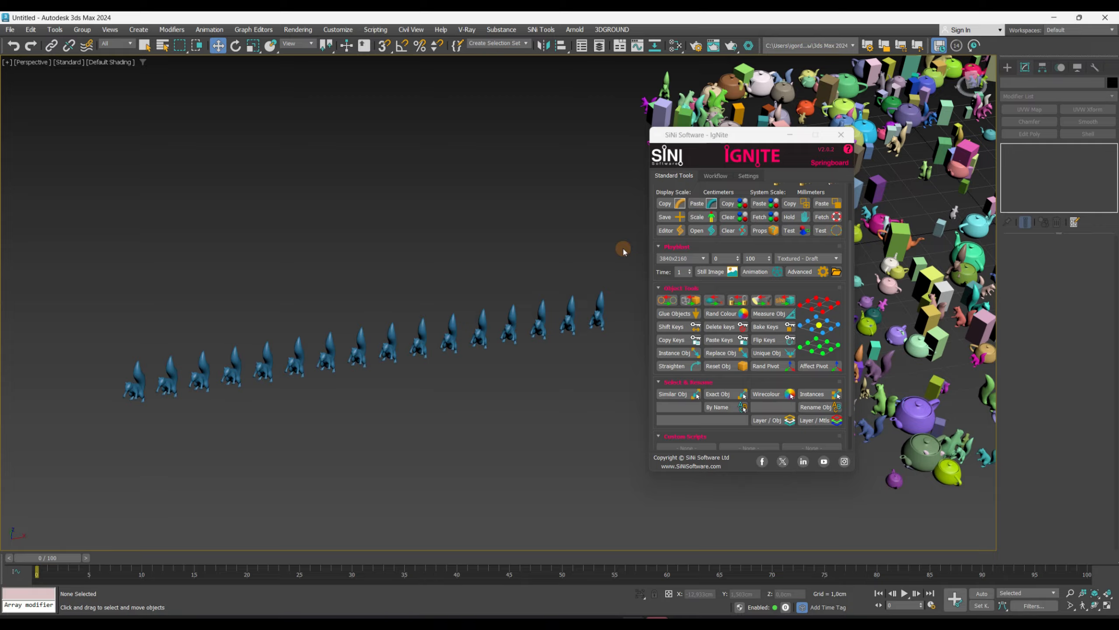
# - Select the last squirrel and pick all its exact copies with Exact Obj
pyautogui.click(601, 306)
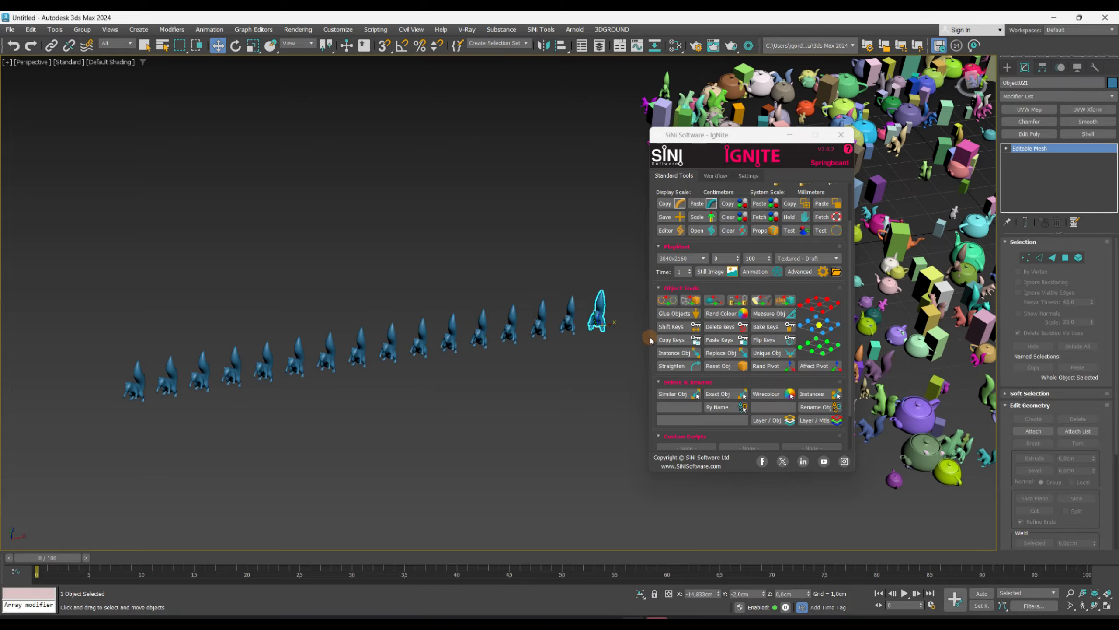
pyautogui.click(719, 397)
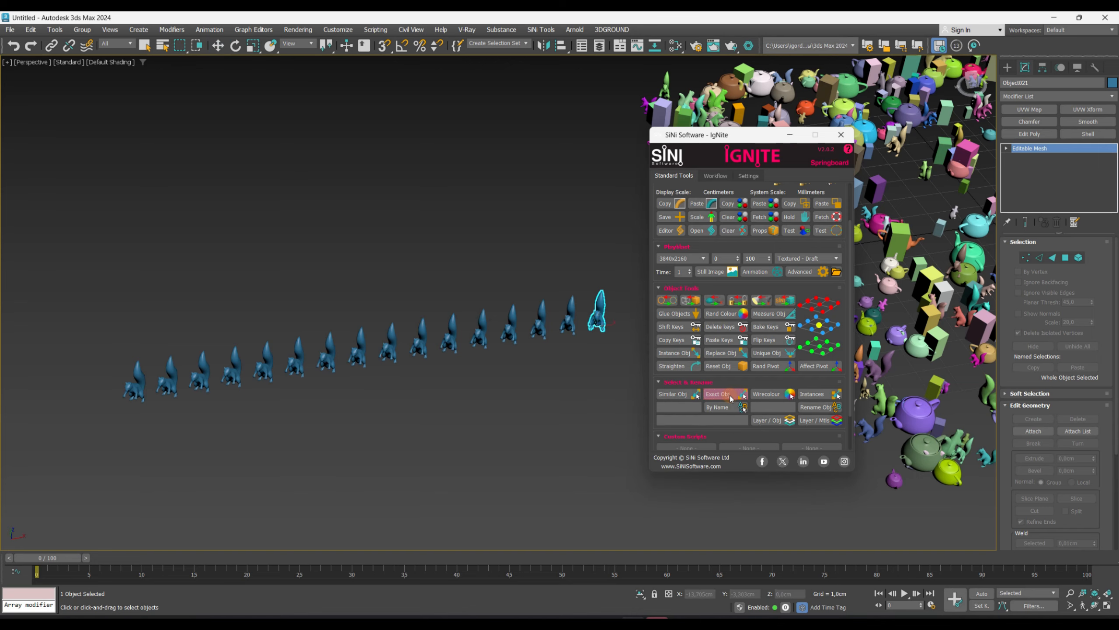
pyautogui.click(598, 314)
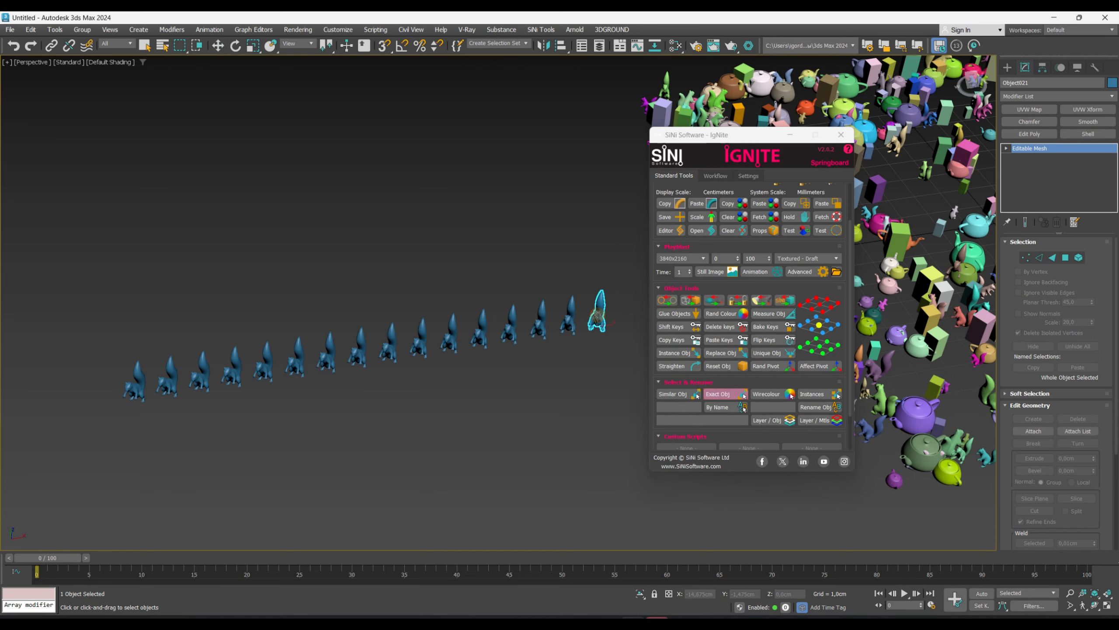
pyautogui.moveTo(512, 344)
pyautogui.keyDown('alt'); pyautogui.mouseDown(button='middle')
pyautogui.moveTo(480, 317)
pyautogui.moveTo(498, 328)
pyautogui.moveTo(481, 330)
pyautogui.moveTo(479, 347)
pyautogui.moveTo(524, 337)
pyautogui.mouseUp(button='middle'); pyautogui.keyUp('alt')
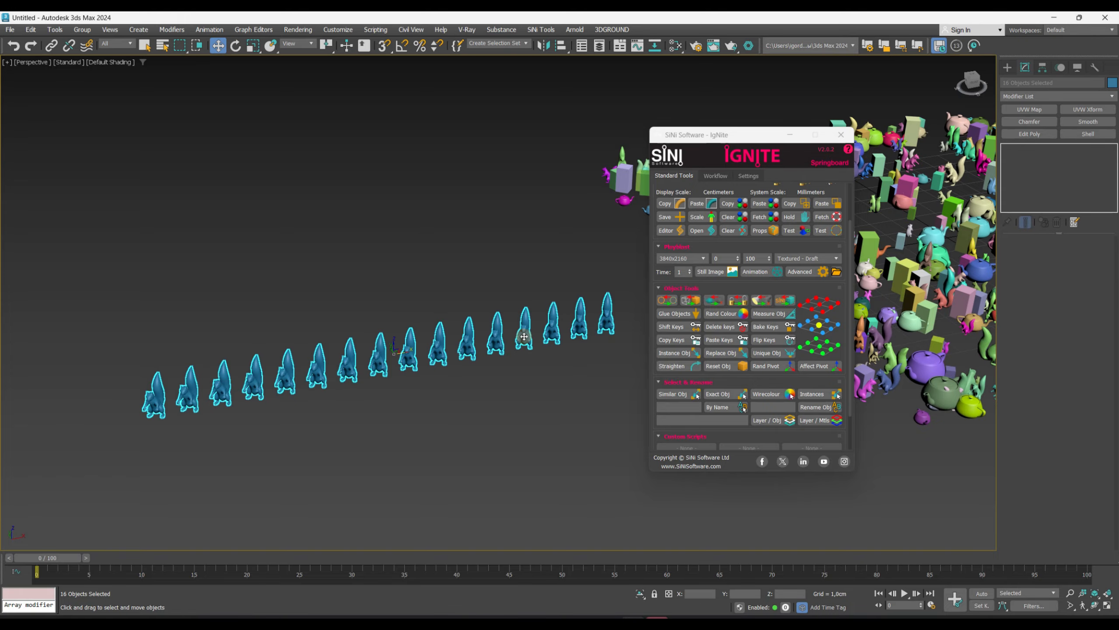
# - Make the squirrel copies instances of the selected squirrel with Instance Obj
pyautogui.click(677, 356)
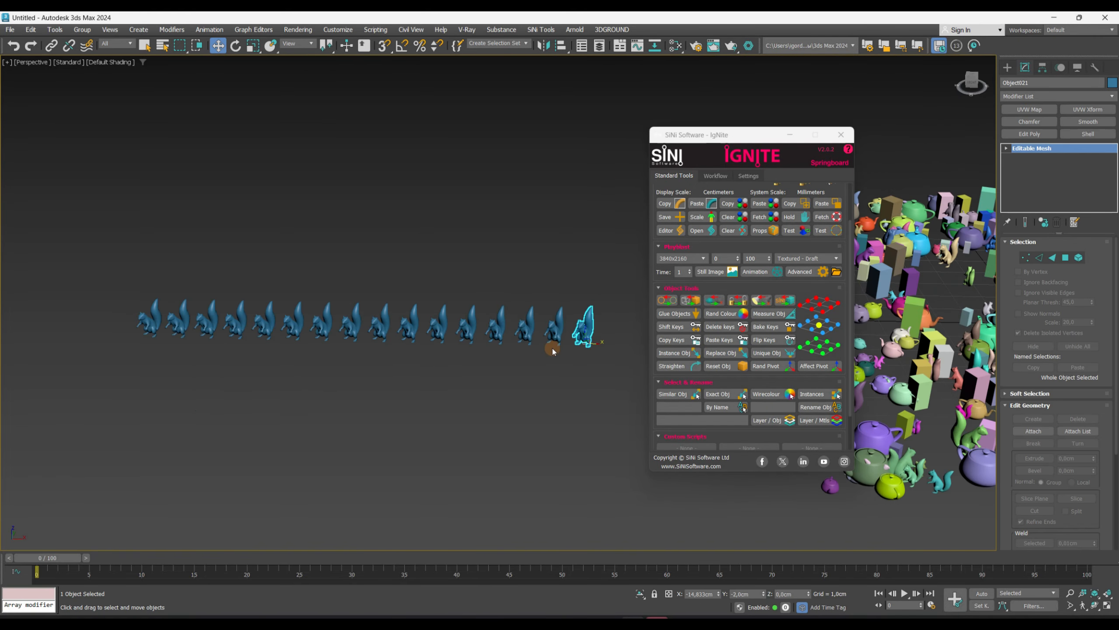
pyautogui.press('F4')
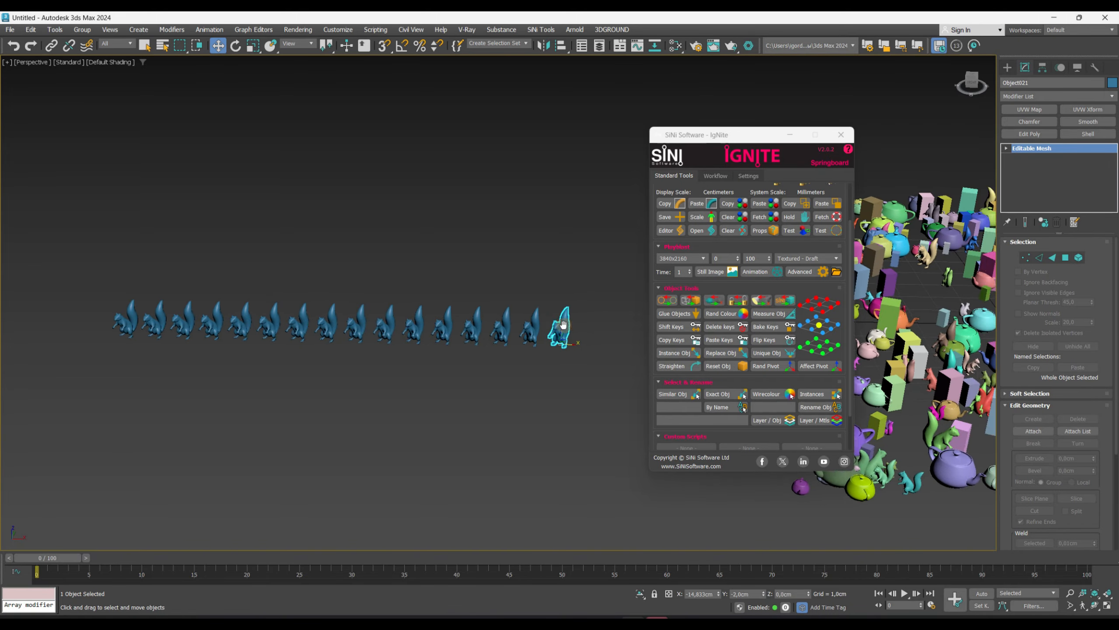
# - Select a face on the last squirrel's tail and move it to deform all the instanced squirrels together
pyautogui.scroll(5, 583, 332)
pyautogui.press('4')
pyautogui.click(579, 295)
pyautogui.keyDown('alt'); pyautogui.moveTo(577, 309); pyautogui.dragTo(592, 316, button='middle'); pyautogui.keyUp('alt')
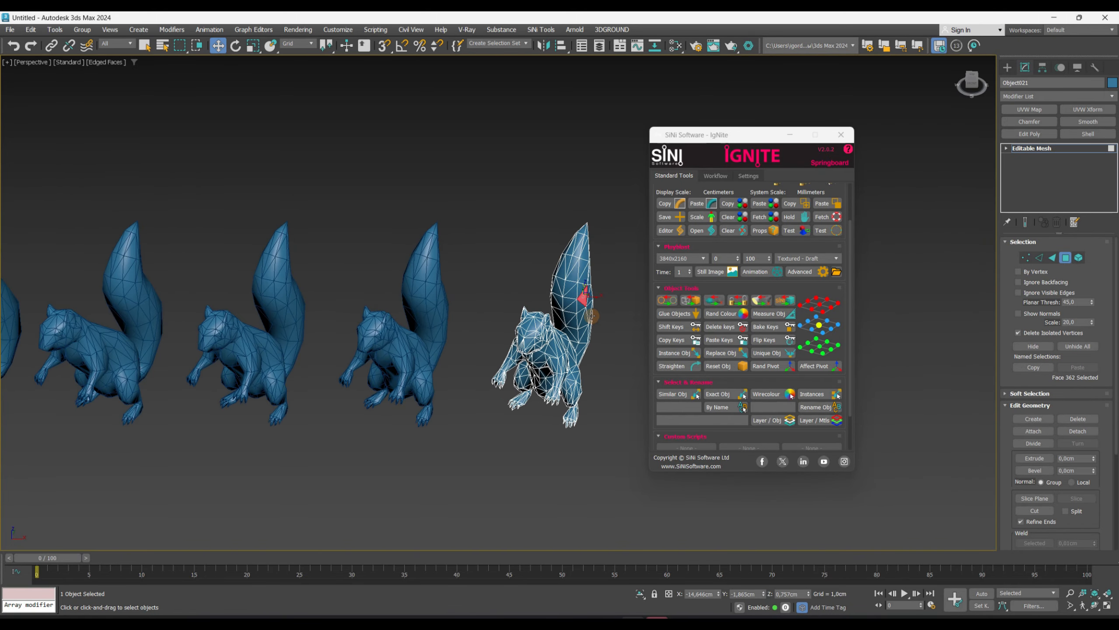
pyautogui.scroll(-2, 592, 304)
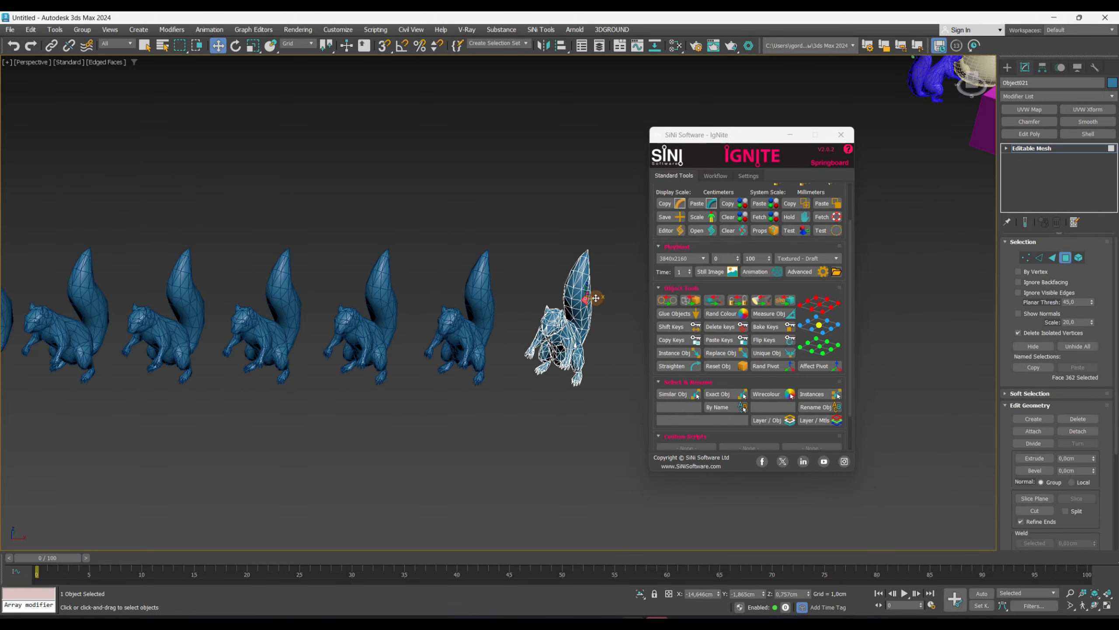
pyautogui.moveTo(596, 298); pyautogui.dragTo(615, 305)
pyautogui.scroll(-2, 584, 311)
pyautogui.moveTo(257, 349); pyautogui.dragTo(172, 397, button='middle')
pyautogui.scroll(4, 476, 330)
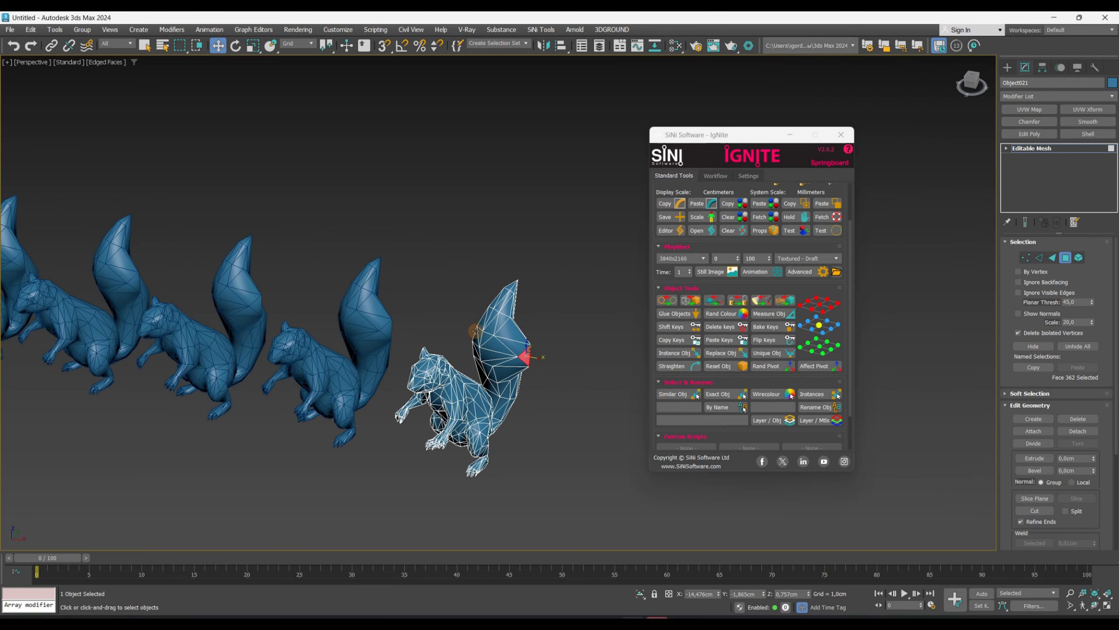
pyautogui.click(476, 335)
pyautogui.keyDown('alt'); pyautogui.moveTo(476, 335); pyautogui.dragTo(455, 339, button='middle'); pyautogui.keyUp('alt')
pyautogui.moveTo(480, 340); pyautogui.dragTo(457, 324)
pyautogui.scroll(-2, 456, 325)
pyautogui.moveTo(457, 325)
pyautogui.keyDown('alt'); pyautogui.mouseDown(button='middle')
pyautogui.moveTo(434, 322)
pyautogui.moveTo(501, 289)
pyautogui.moveTo(531, 293)
pyautogui.moveTo(540, 279)
pyautogui.mouseUp(button='middle'); pyautogui.keyUp('alt')
pyautogui.scroll(6, 540, 279)
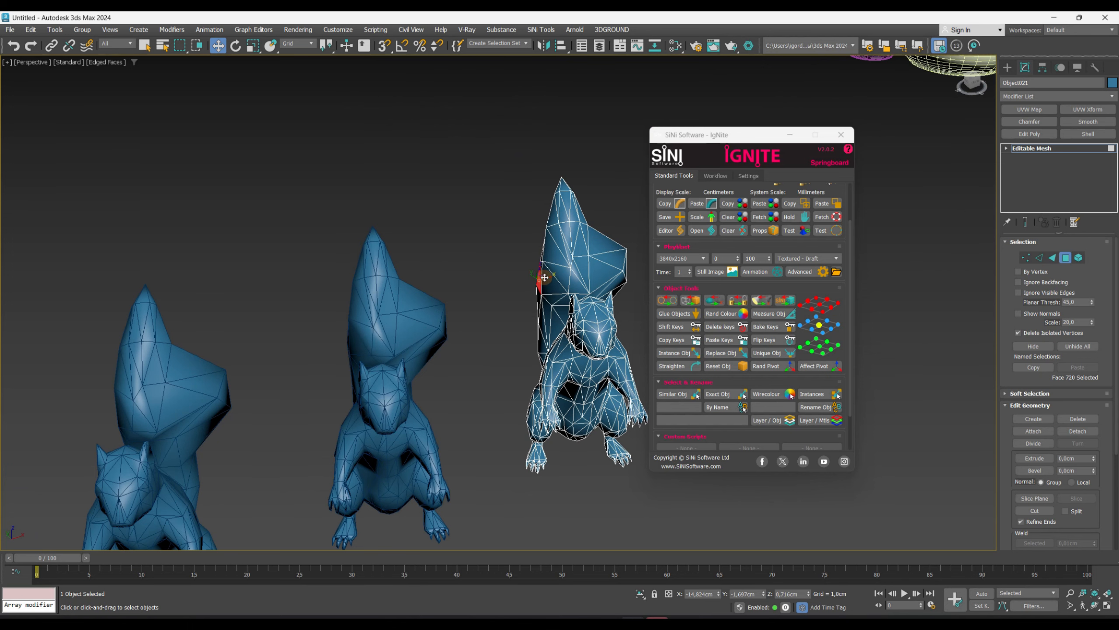
# - Open Replace Obj and pick a teapot as the replacement object
pyautogui.scroll(-6, 517, 280)
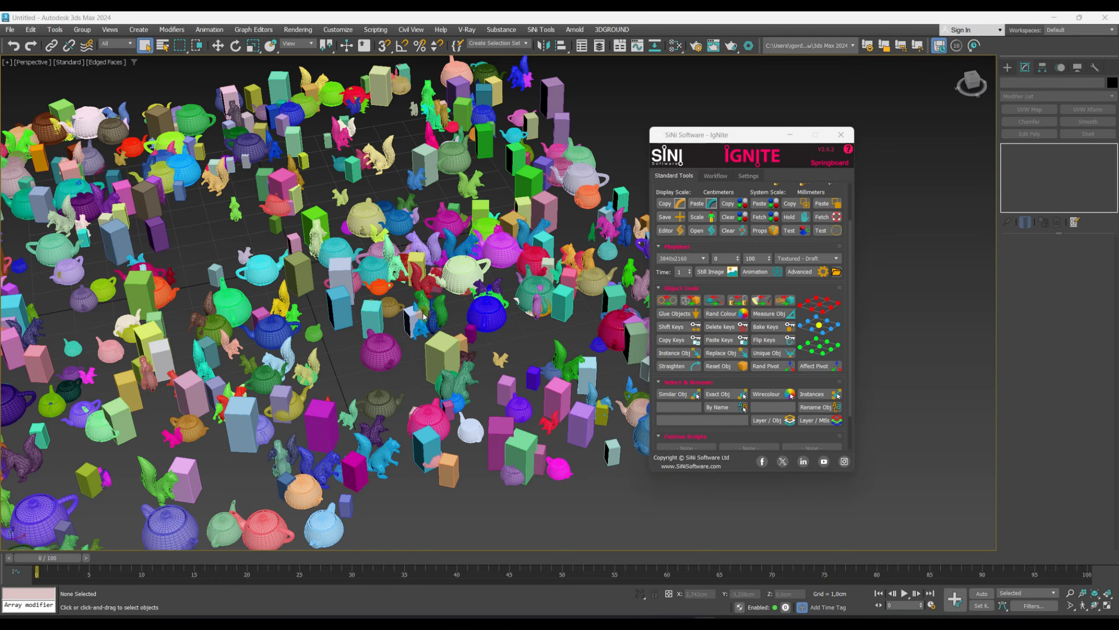
pyautogui.moveTo(581, 223); pyautogui.dragTo(473, 331, button='middle')
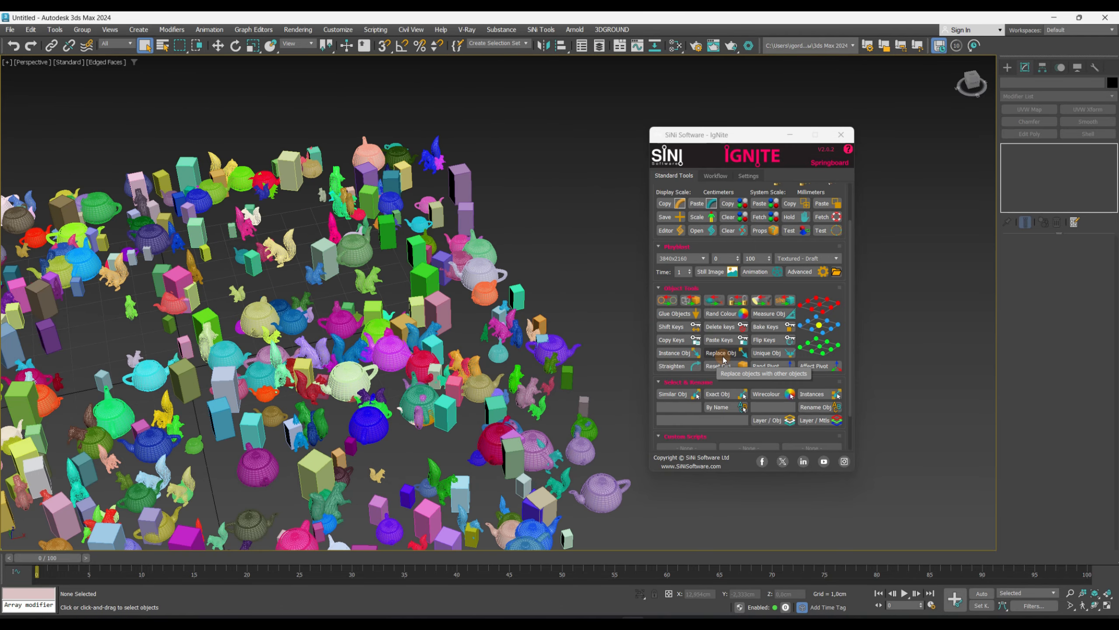
pyautogui.click(723, 355)
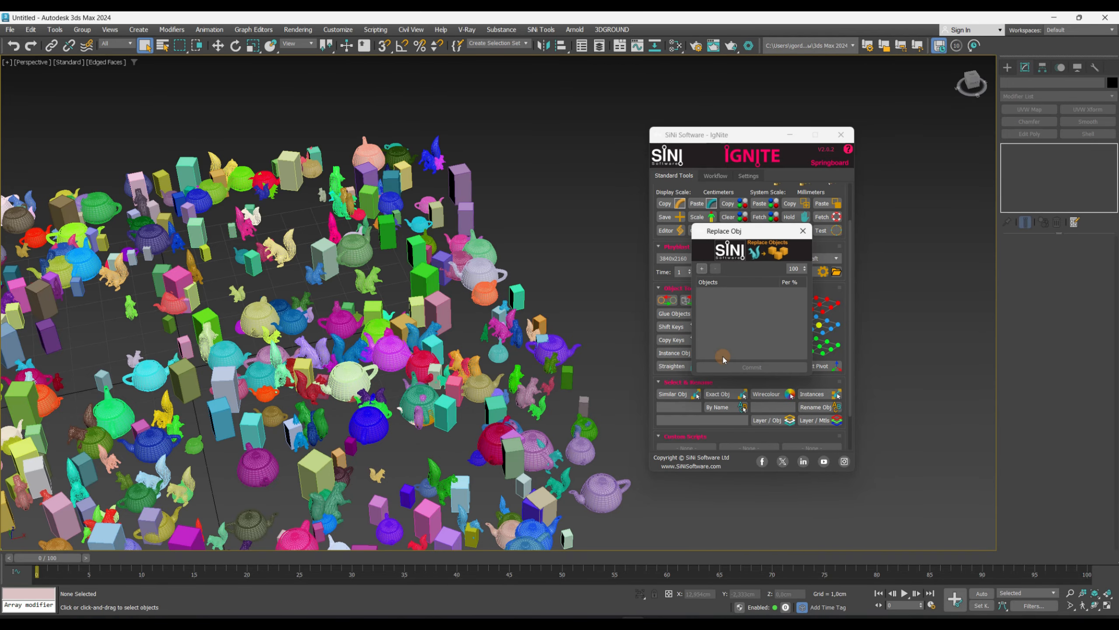
pyautogui.scroll(5, 490, 239)
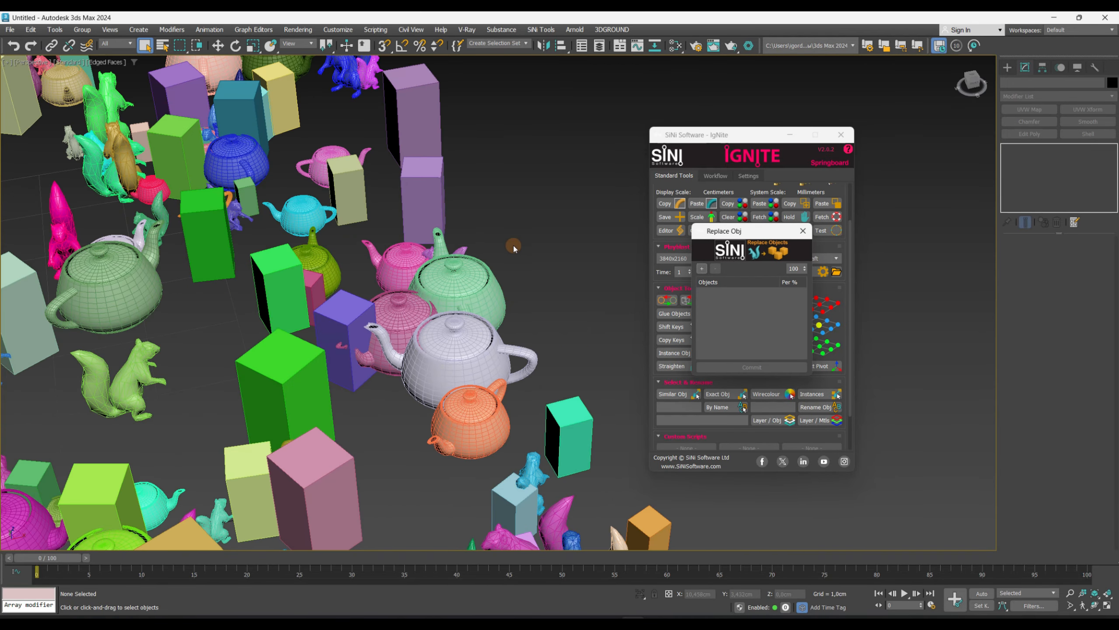
pyautogui.click(702, 268)
pyautogui.click(470, 356)
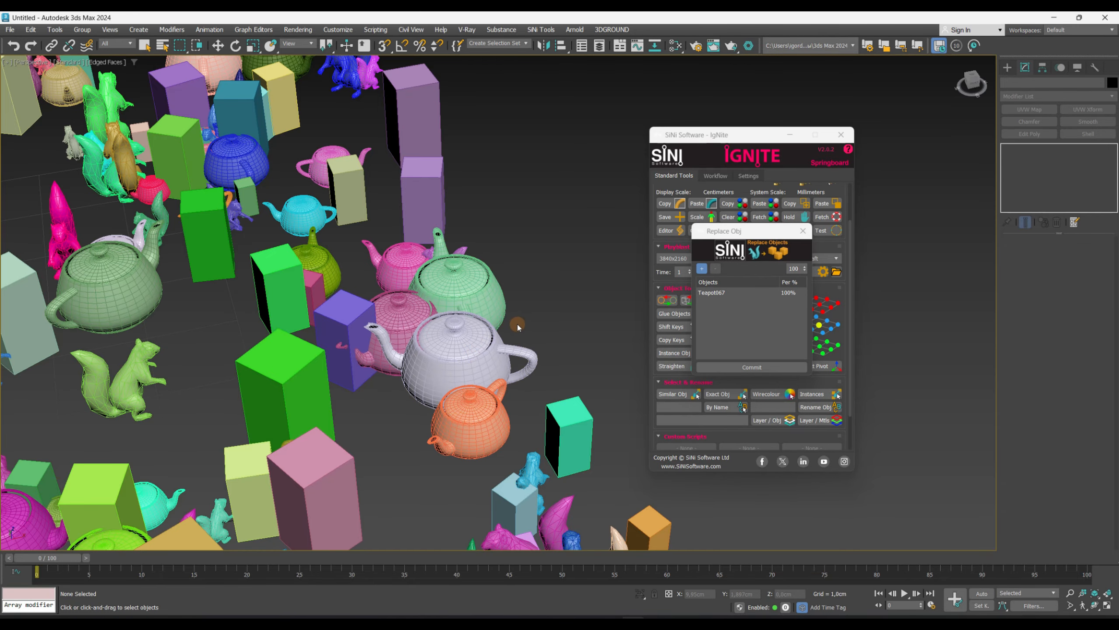
# - Select the objects in the left part of the scene and commit replacing them with the teapot
pyautogui.scroll(-5, 520, 326)
pyautogui.click(707, 271)
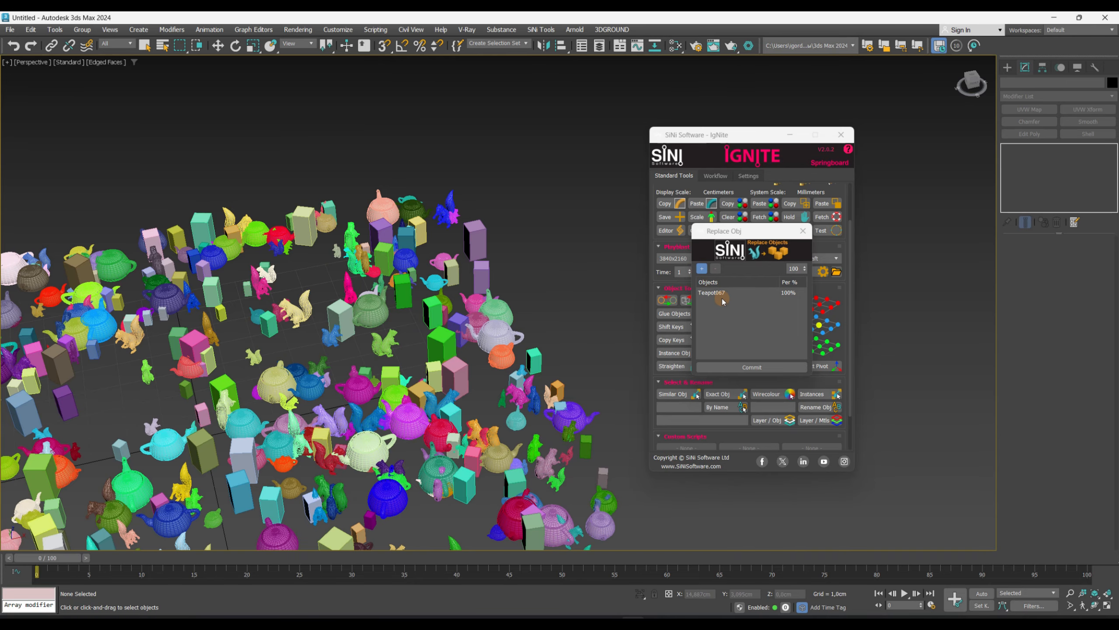
pyautogui.scroll(-2, 391, 250)
pyautogui.moveTo(391, 251); pyautogui.dragTo(441, 219, button='middle')
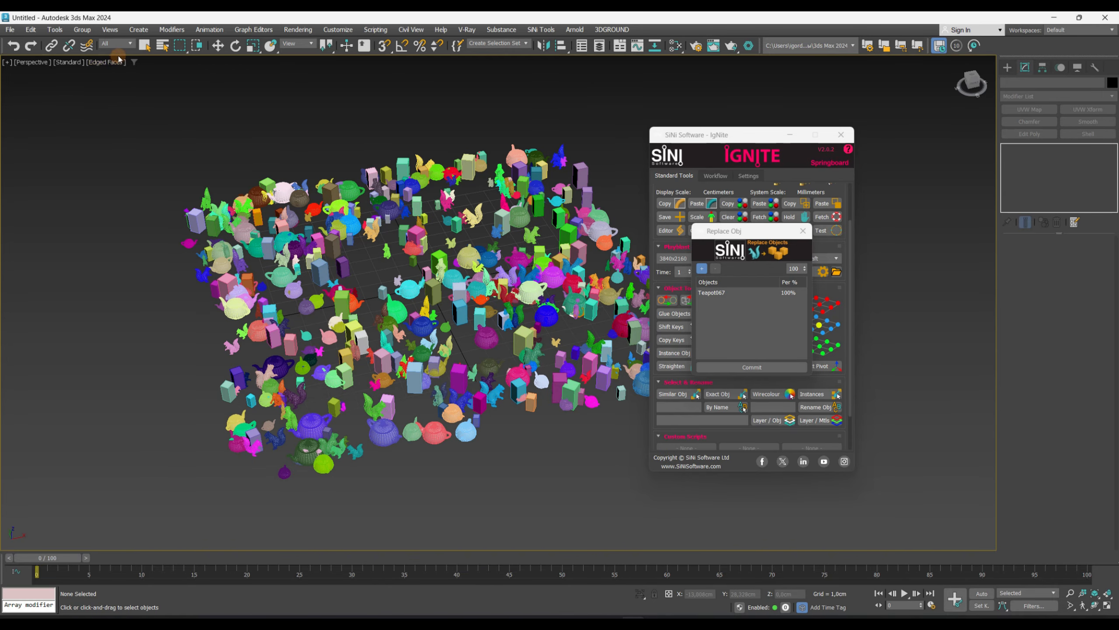
pyautogui.click(145, 46)
pyautogui.moveTo(106, 111); pyautogui.dragTo(435, 505)
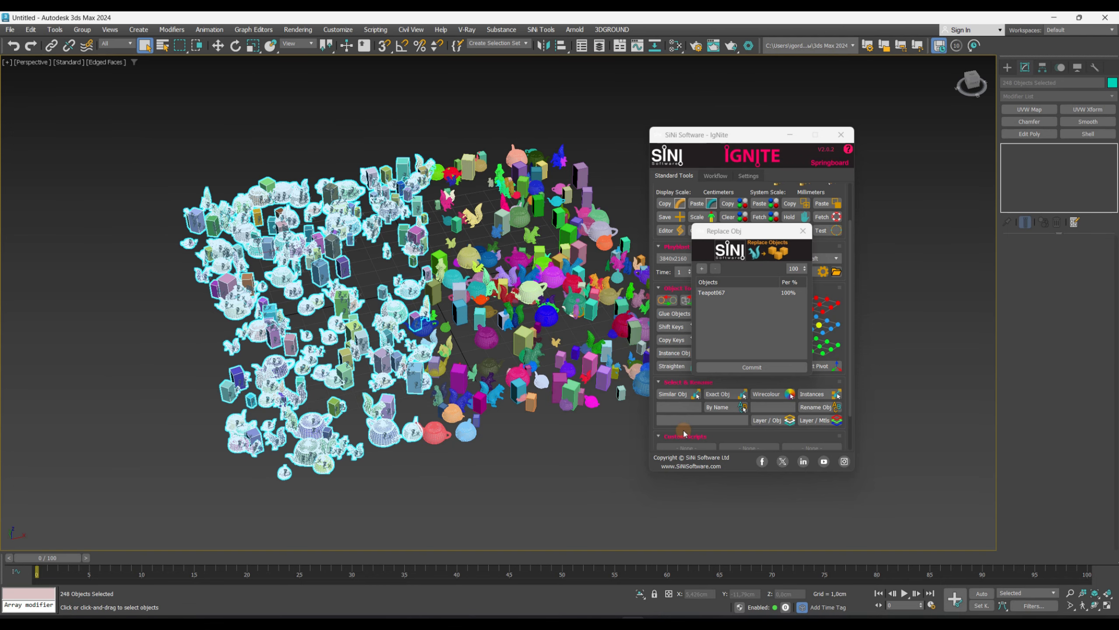
pyautogui.click(744, 366)
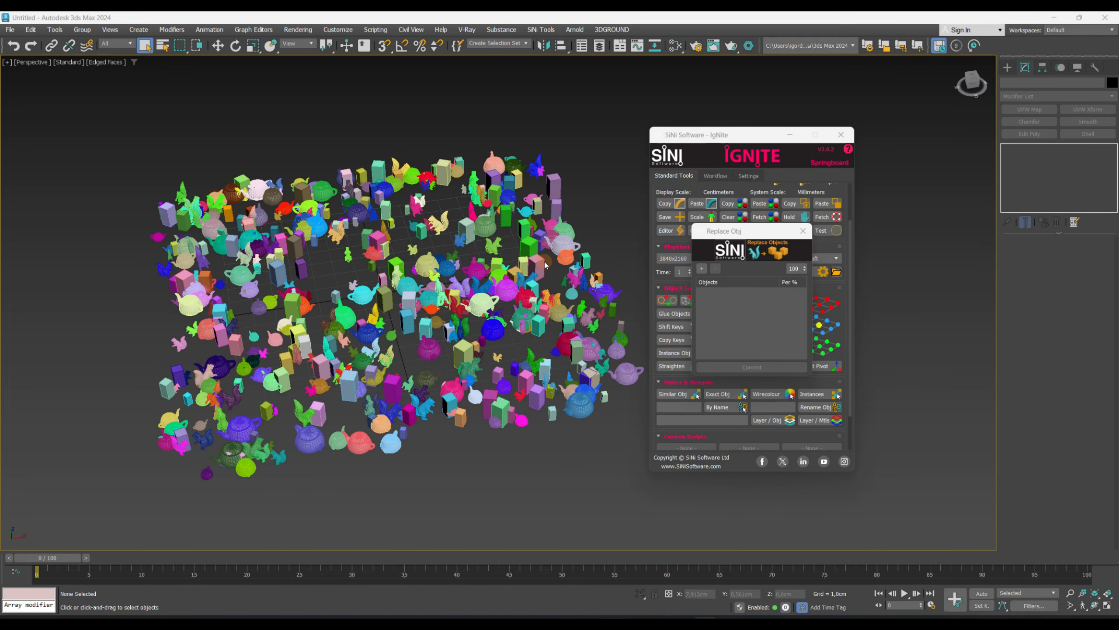
# - Pick a teapot, a squirrel and a box as the new replacement objects in Replace Obj
pyautogui.scroll(6, 546, 264)
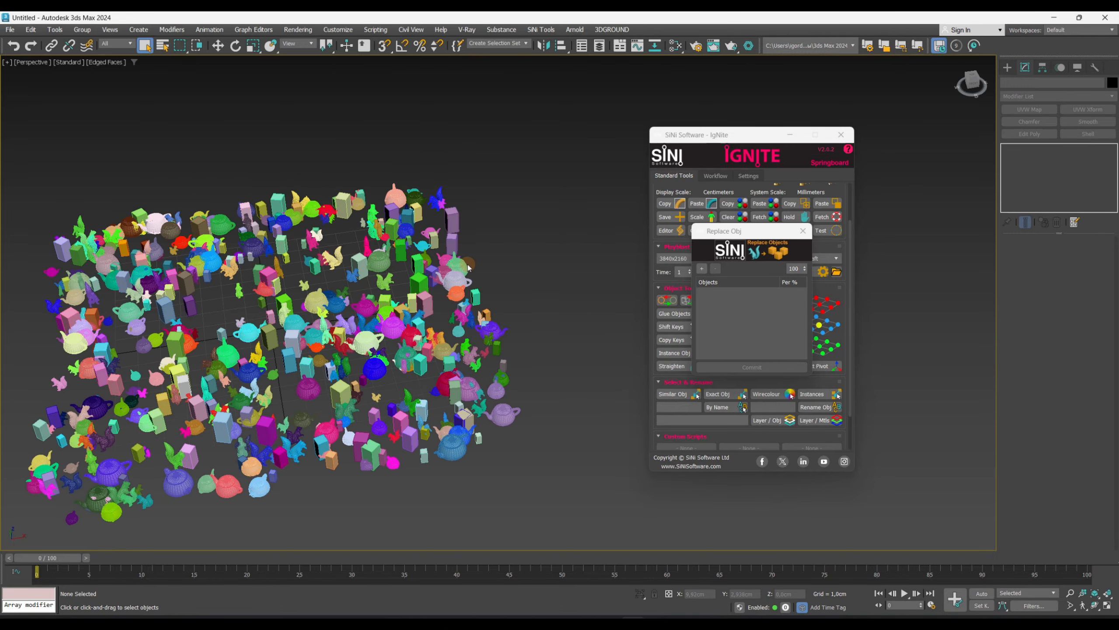
pyautogui.click(701, 269)
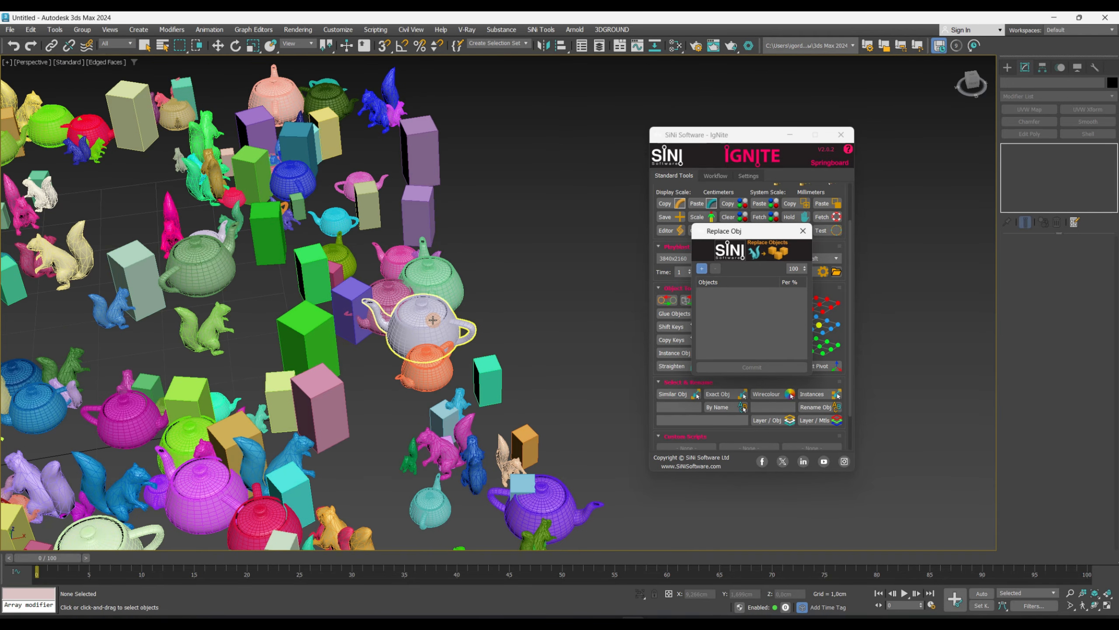
pyautogui.click(437, 322)
pyautogui.click(451, 450)
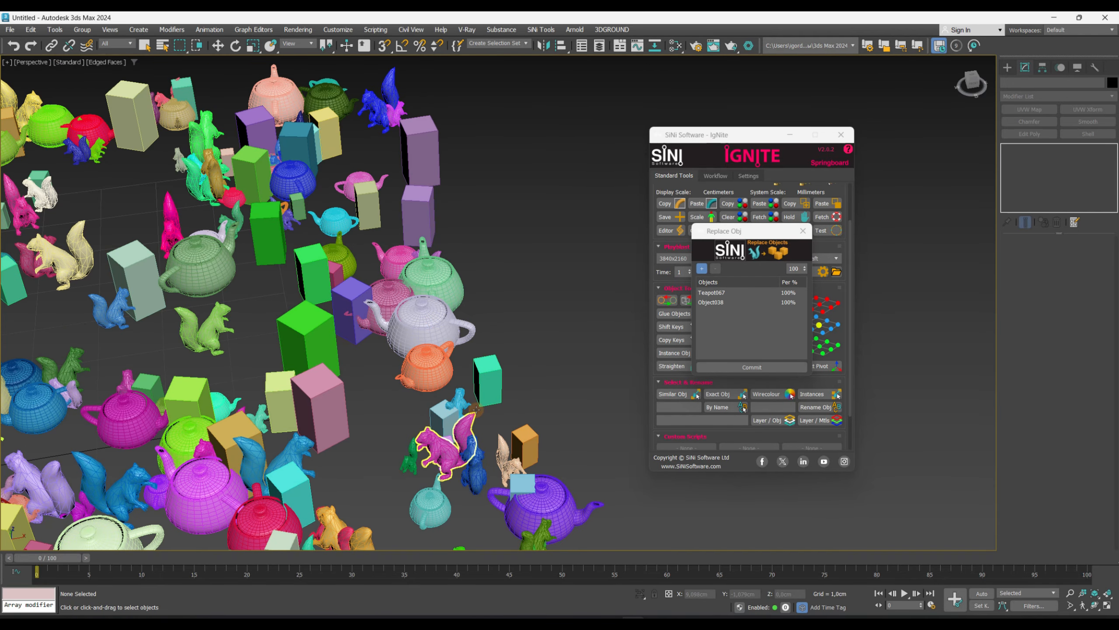
pyautogui.click(493, 374)
pyautogui.scroll(-6, 564, 282)
pyautogui.moveTo(564, 281); pyautogui.dragTo(584, 270, button='middle')
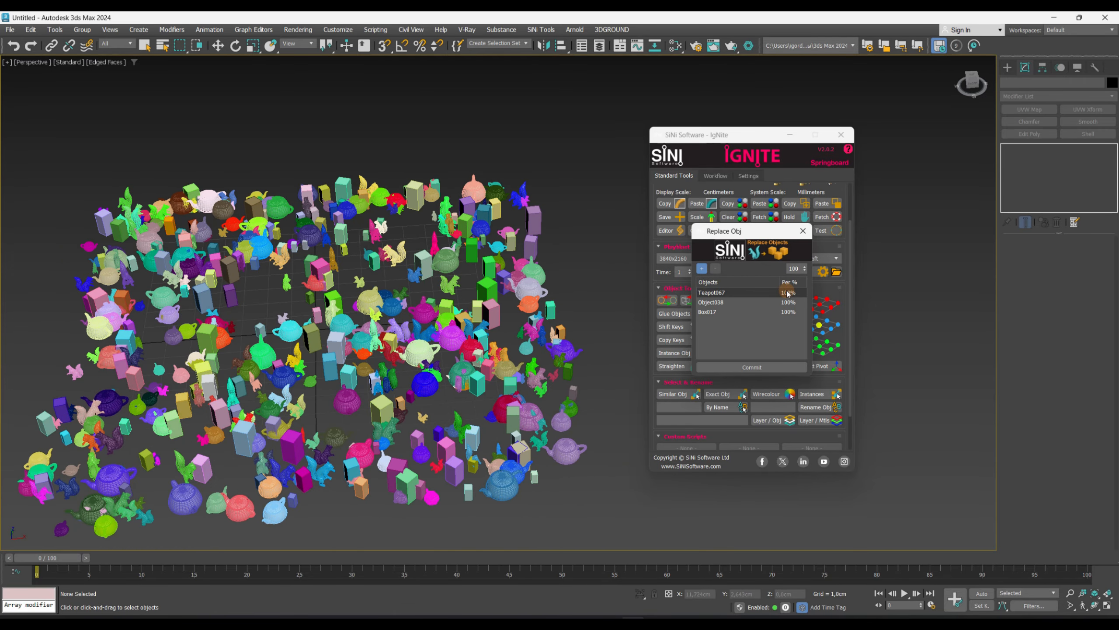
# - Set the replacement percentages to 25% for the teapot, 50% for the squirrel and 2% for the box
pyautogui.click(789, 294)
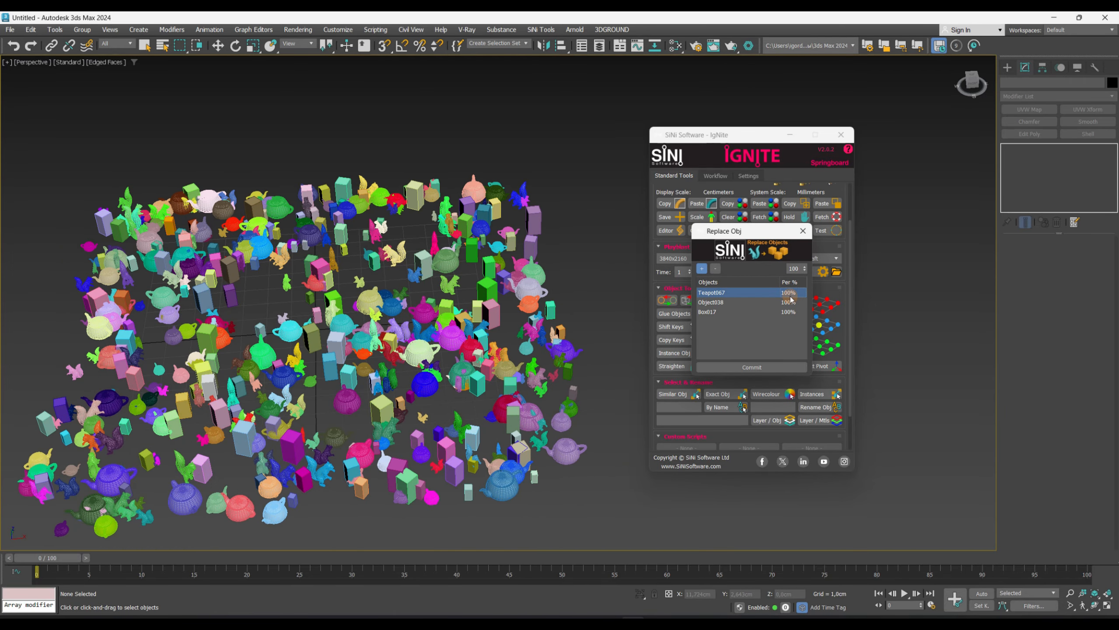
pyautogui.click(861, 280)
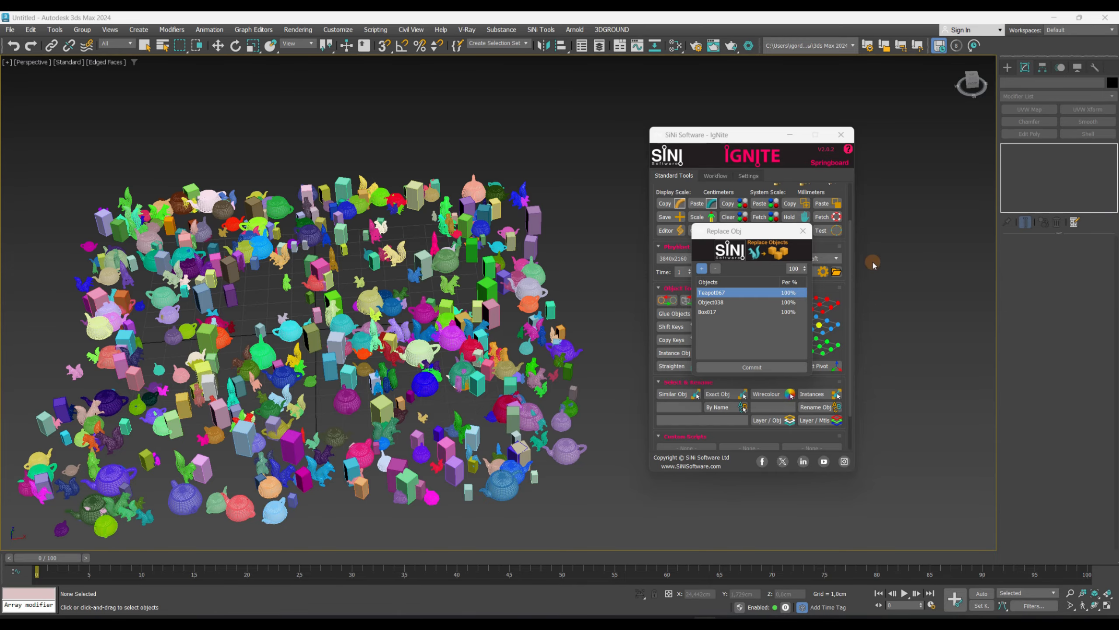
pyautogui.click(784, 295)
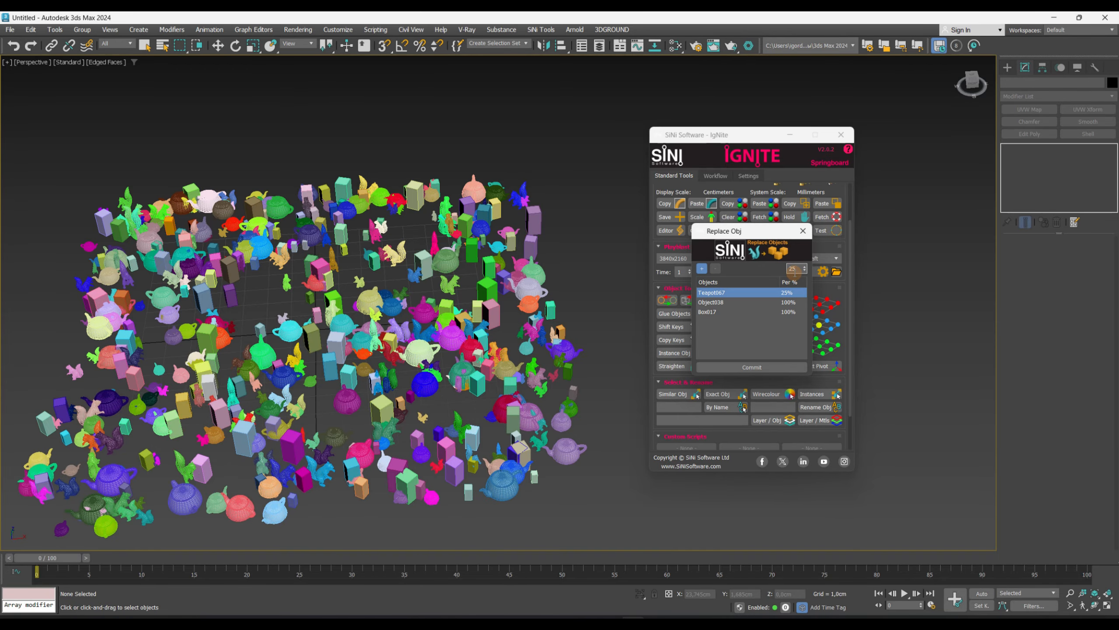
pyautogui.click(795, 304)
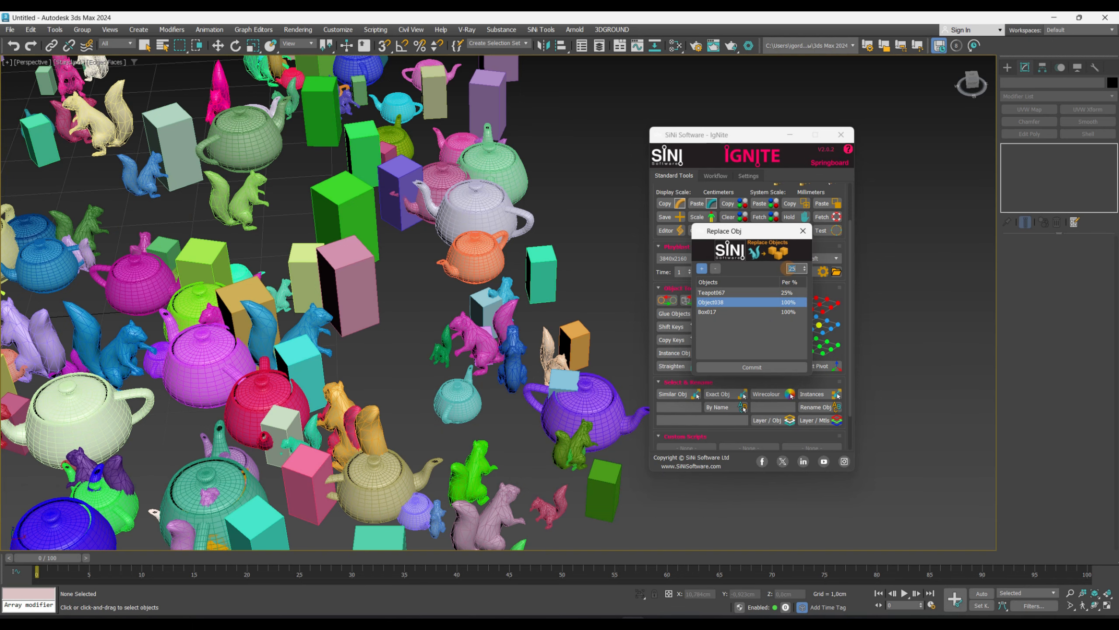
pyautogui.click(791, 312)
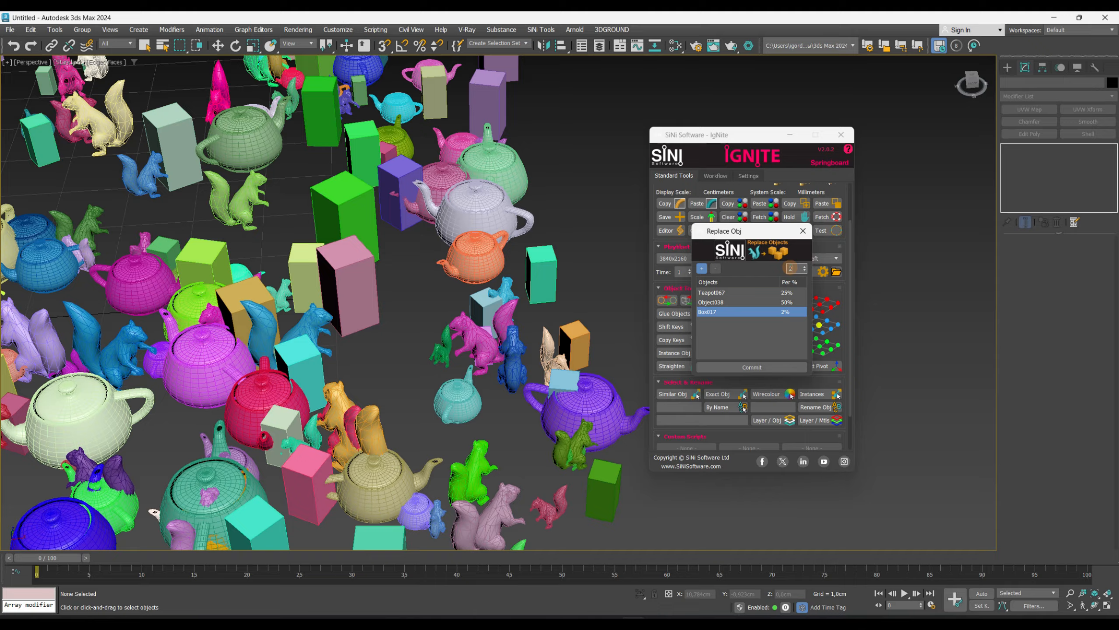
# - Select the left part of the scene and commit the mixed replacement
pyautogui.press('z')
pyautogui.moveTo(61, 168); pyautogui.dragTo(312, 479)
pyautogui.click(717, 371)
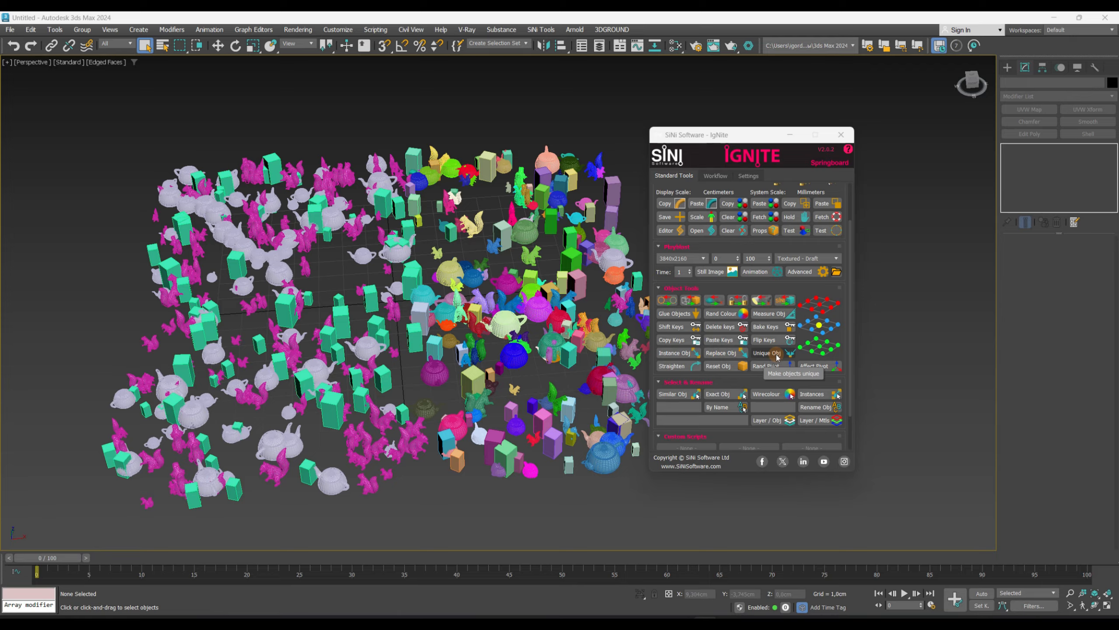
# - Select the replaced objects on the left and make them unique with Unique Obj
pyautogui.moveTo(72, 141); pyautogui.dragTo(466, 535)
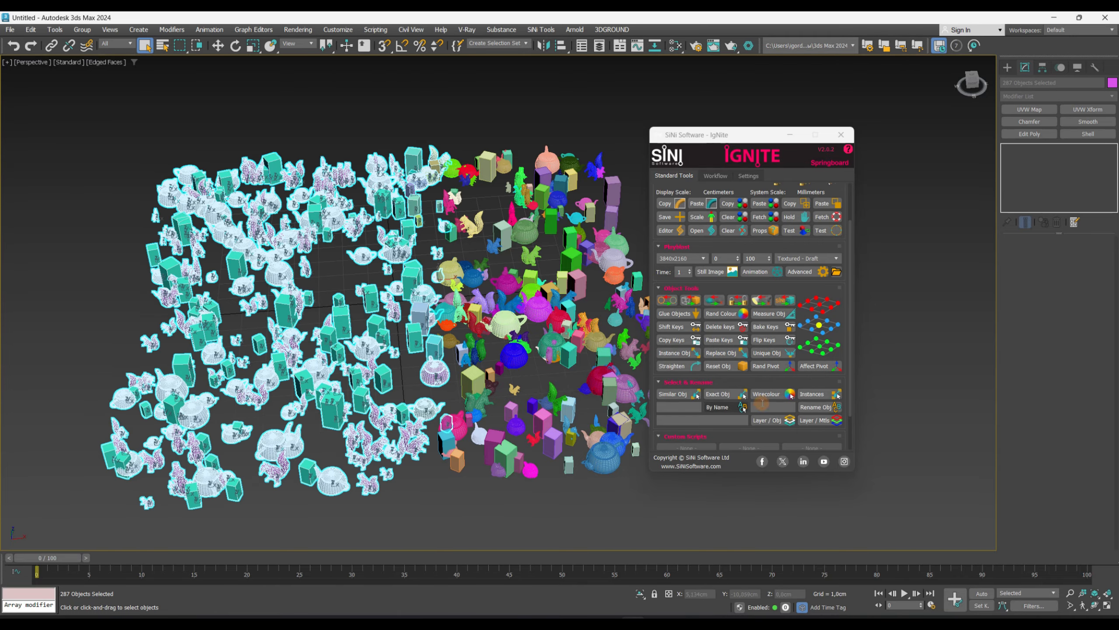
pyautogui.click(769, 354)
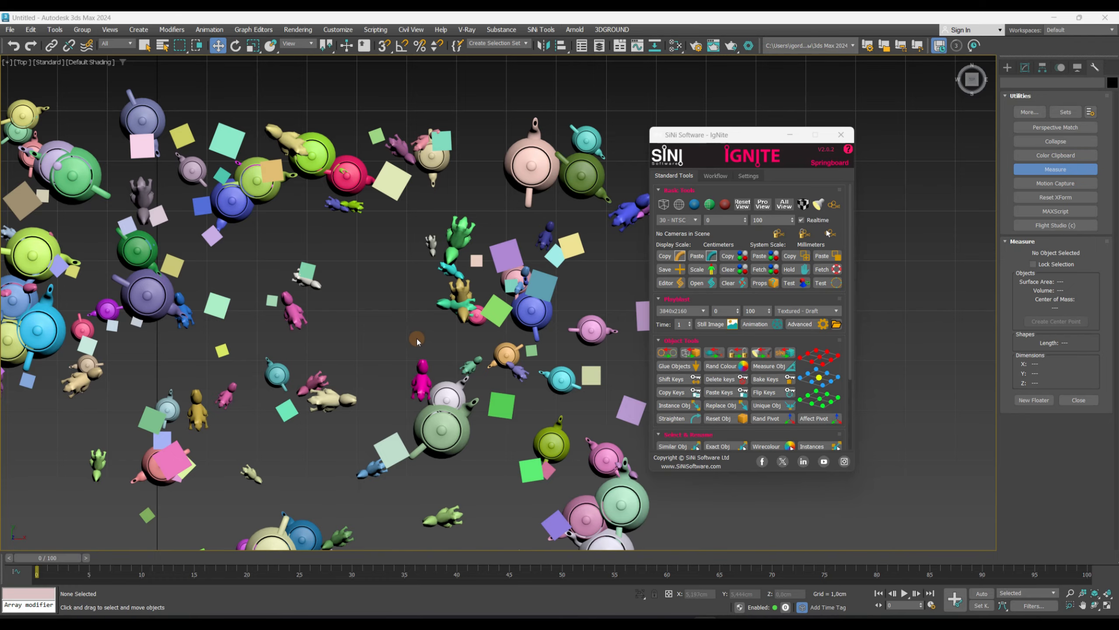
# - Select a squirrel in the top view and move it out into open space
pyautogui.click(225, 394)
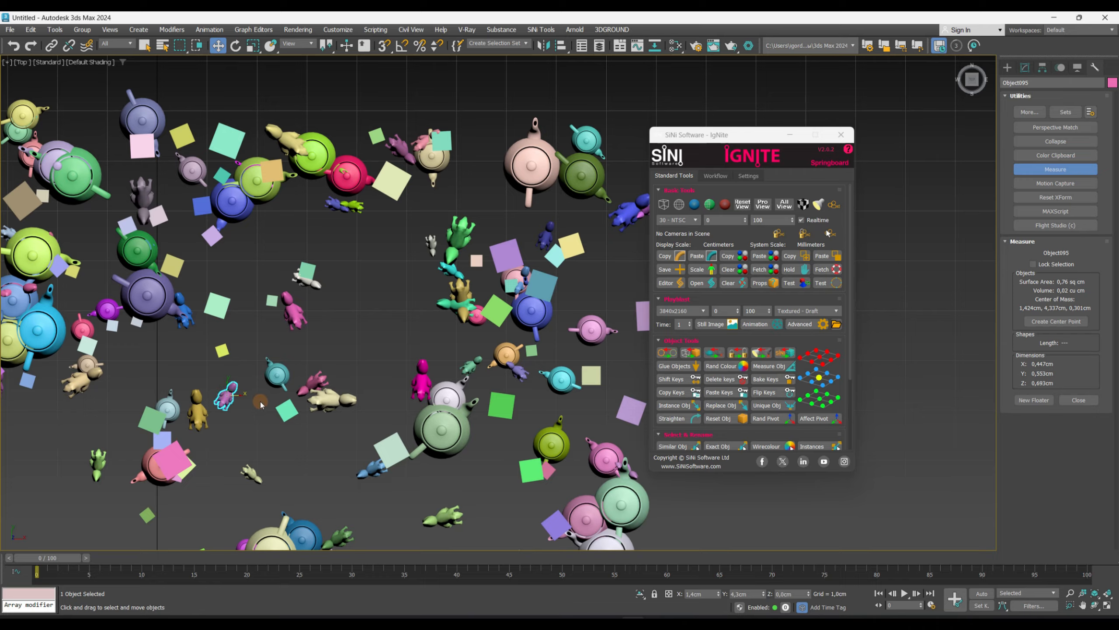
pyautogui.moveTo(237, 395); pyautogui.dragTo(609, 395)
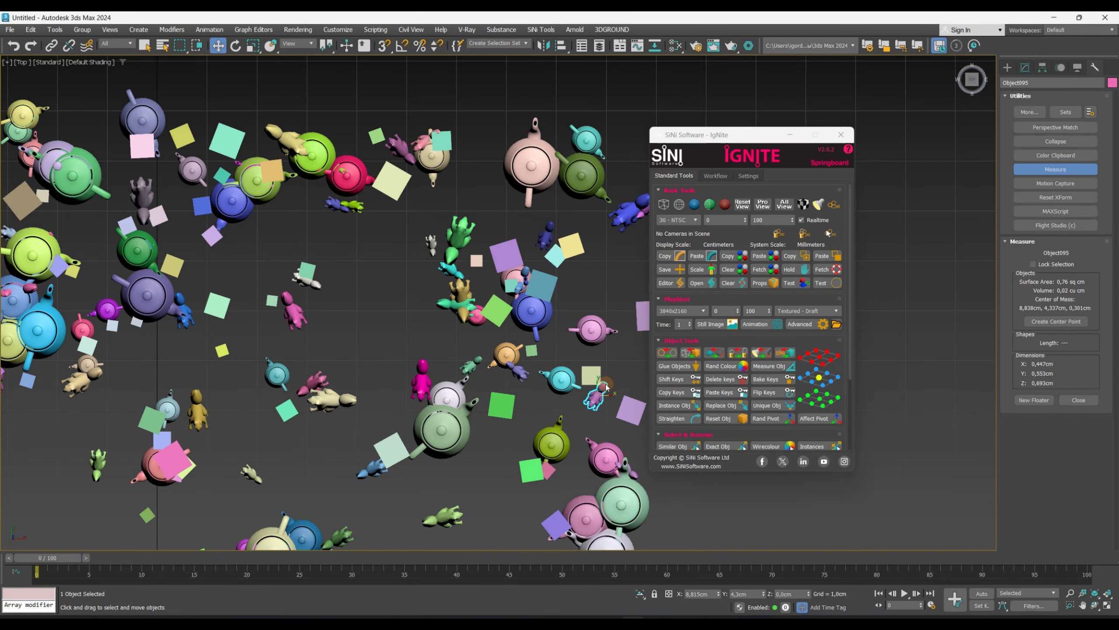
pyautogui.moveTo(609, 395); pyautogui.dragTo(283, 401, button='middle')
pyautogui.moveTo(291, 402); pyautogui.dragTo(470, 395)
pyautogui.scroll(10, 456, 406)
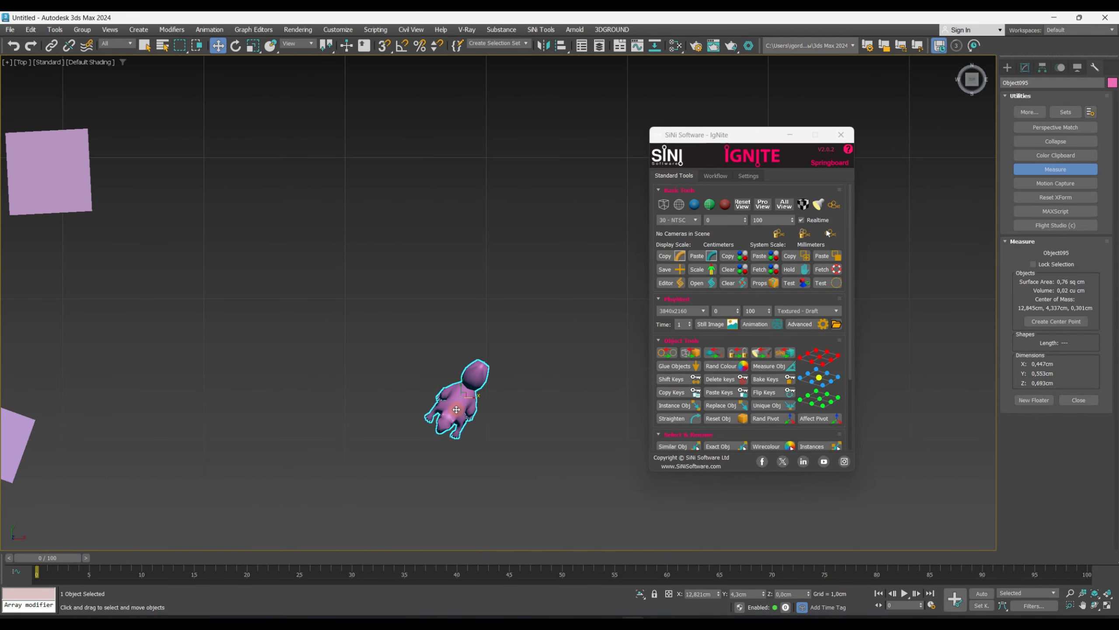
# - Select the squirrel's foot vertices and switch the reference coordinate system to Grid
pyautogui.press('F4')
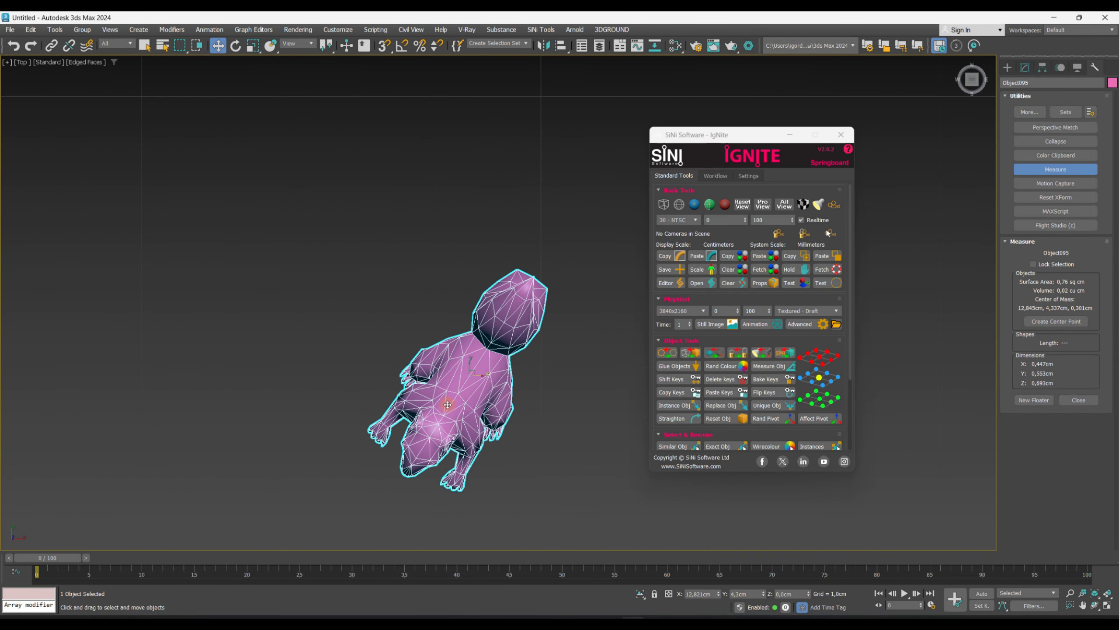
pyautogui.scroll(3, 454, 470)
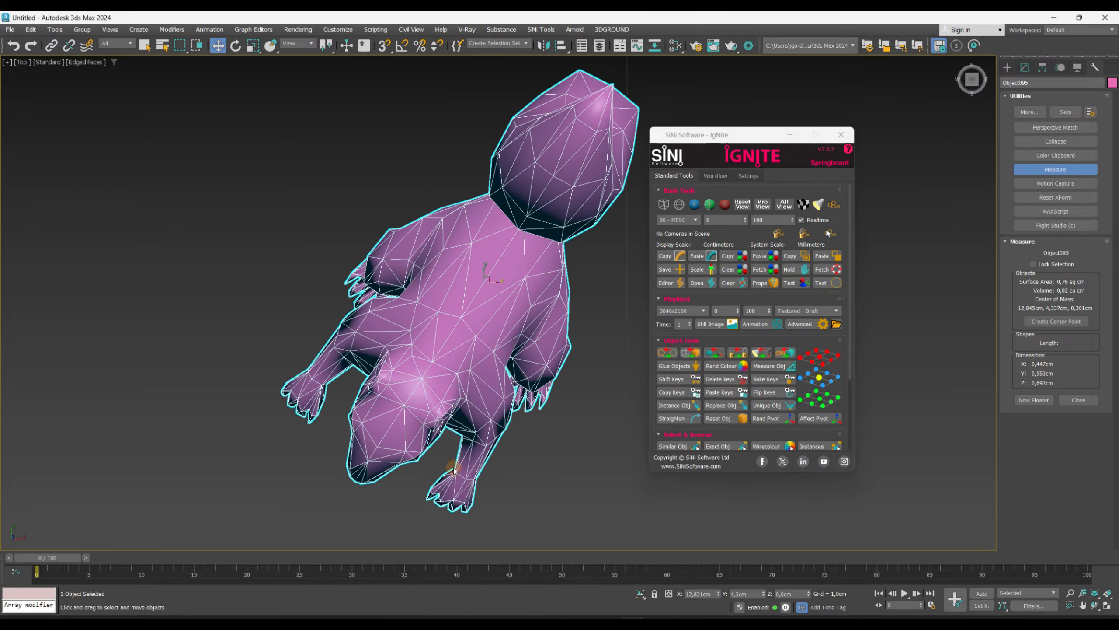
pyautogui.moveTo(453, 468); pyautogui.dragTo(455, 435, button='middle')
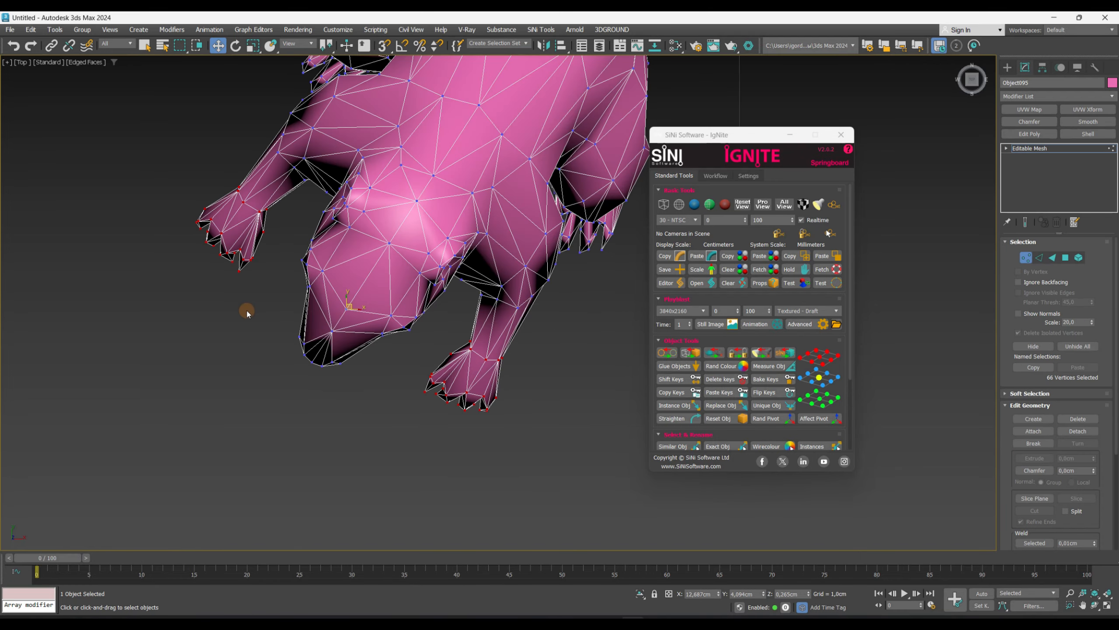
pyautogui.click(297, 43)
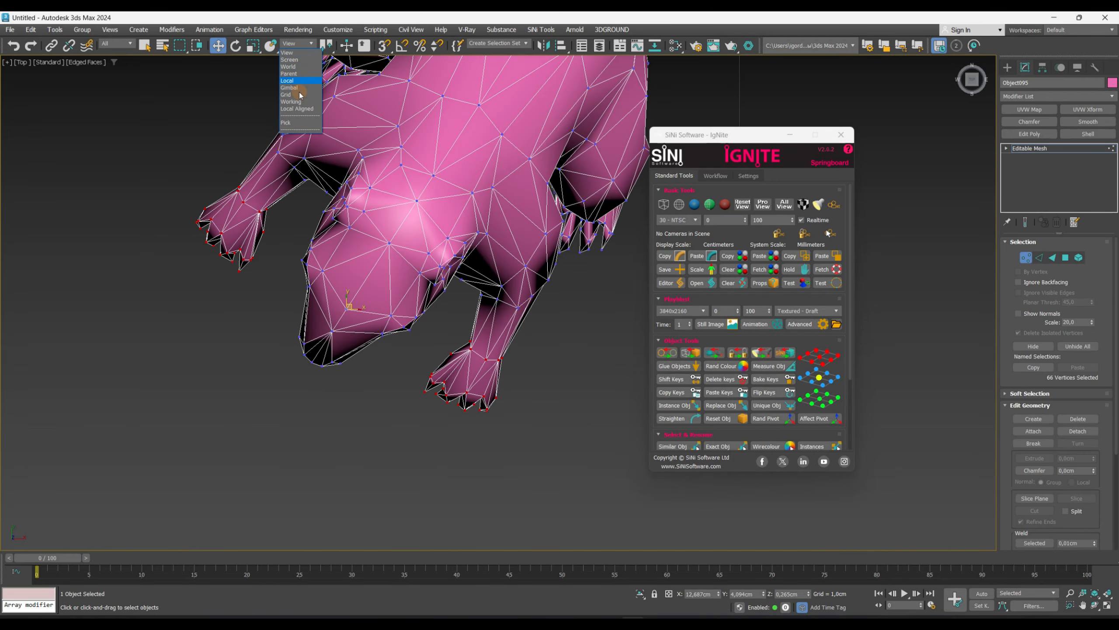
pyautogui.click(300, 95)
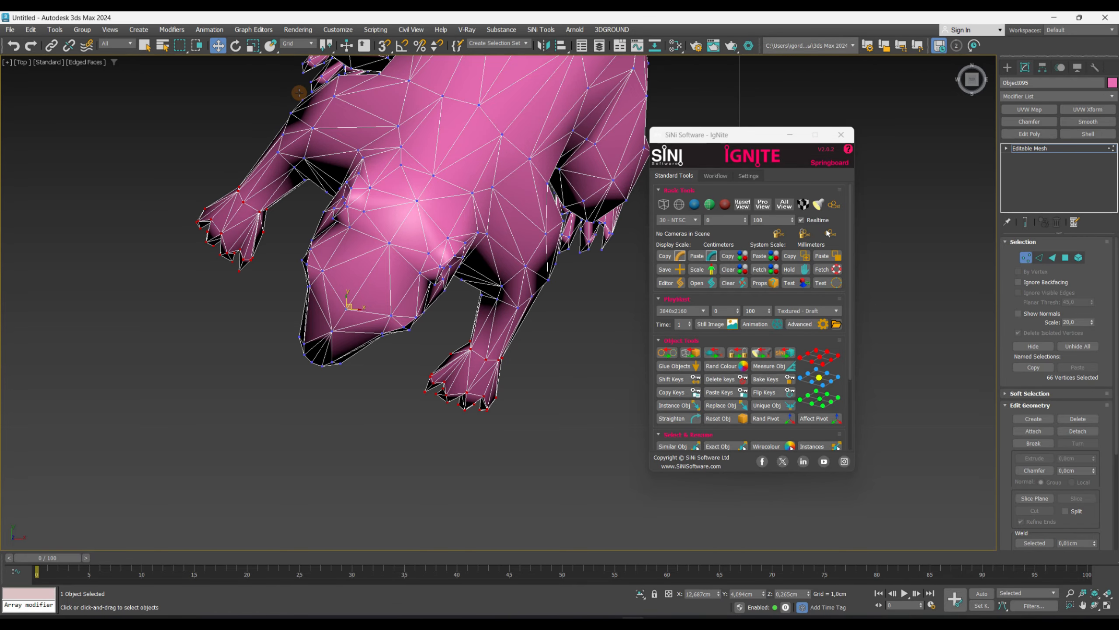
# - Convert the squirrel to an Editable Poly
pyautogui.press('1')
pyautogui.rightClick(518, 170)
pyautogui.moveTo(562, 344)
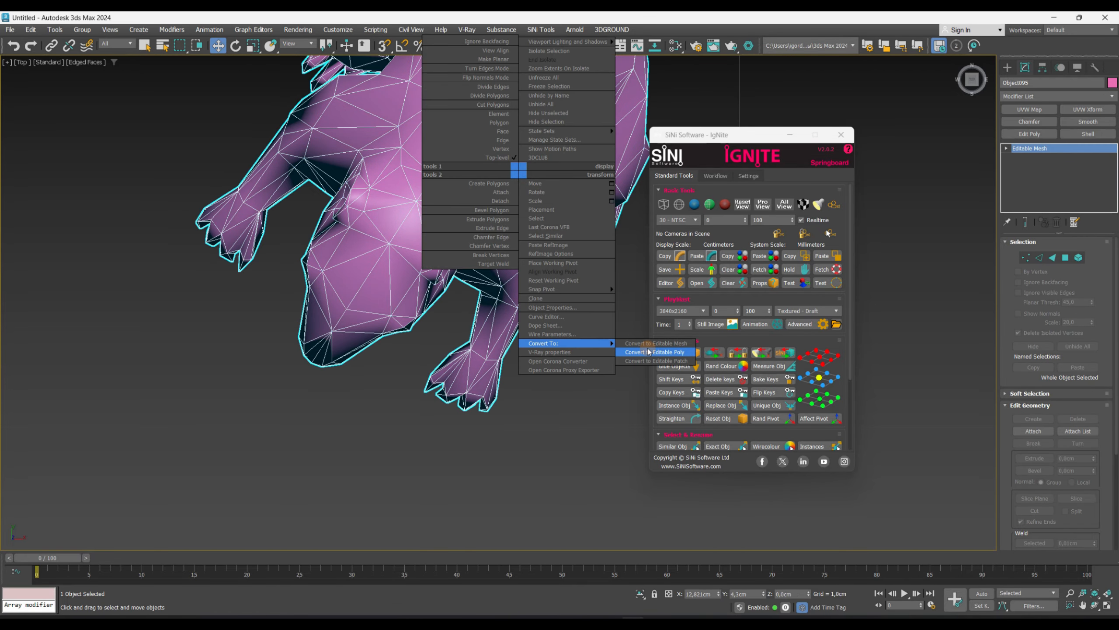
pyautogui.click(652, 352)
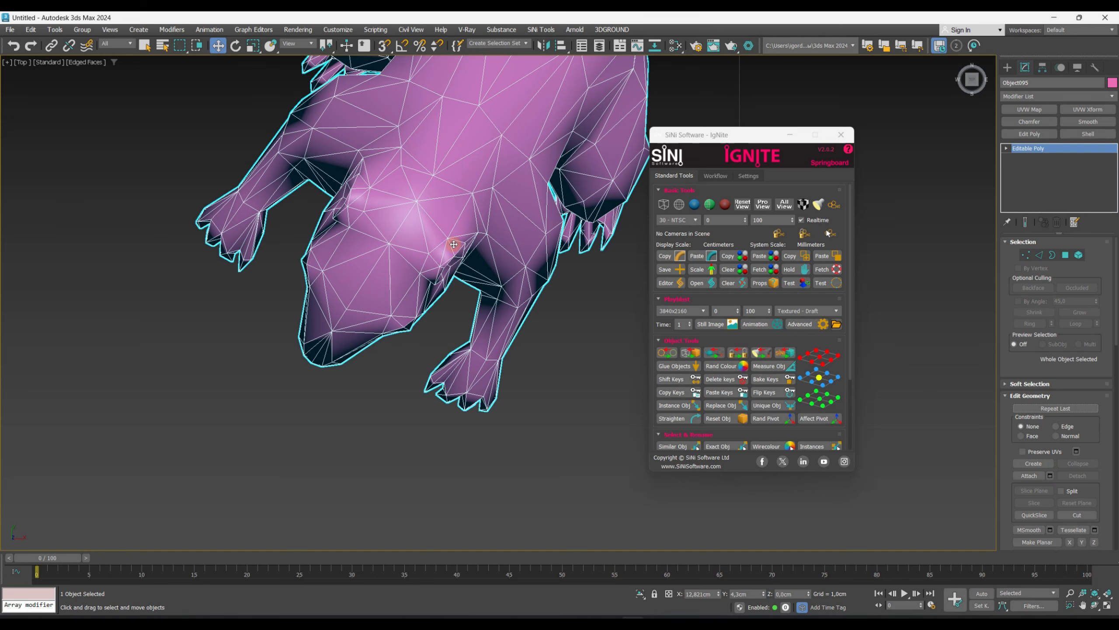
# - Straighten the selected squirrel with the Straighten tool
pyautogui.scroll(-3, 519, 328)
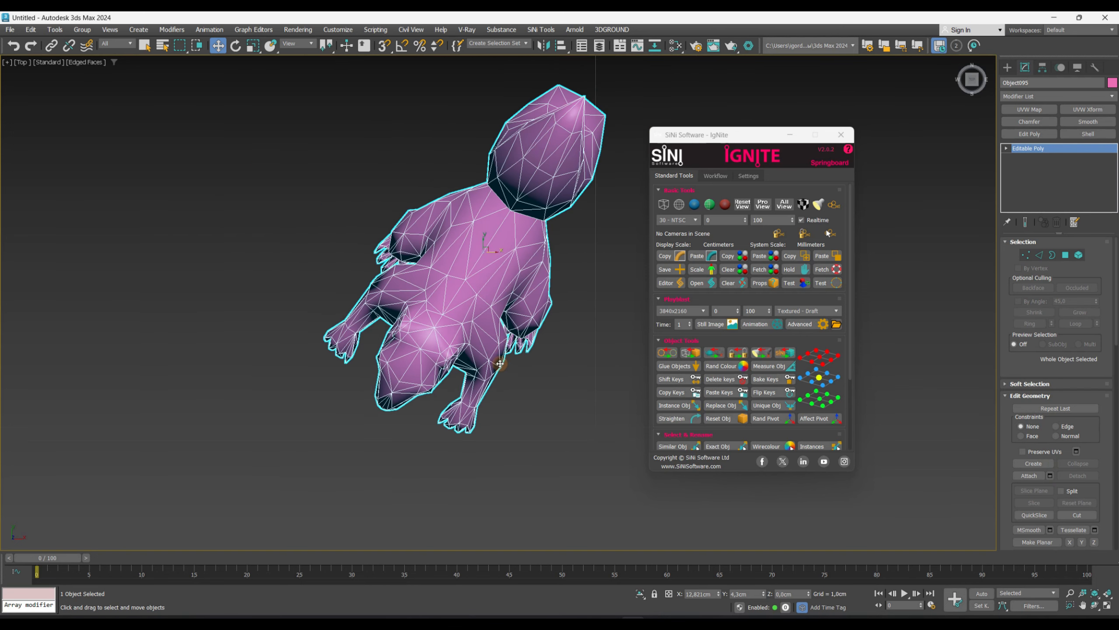
pyautogui.click(666, 419)
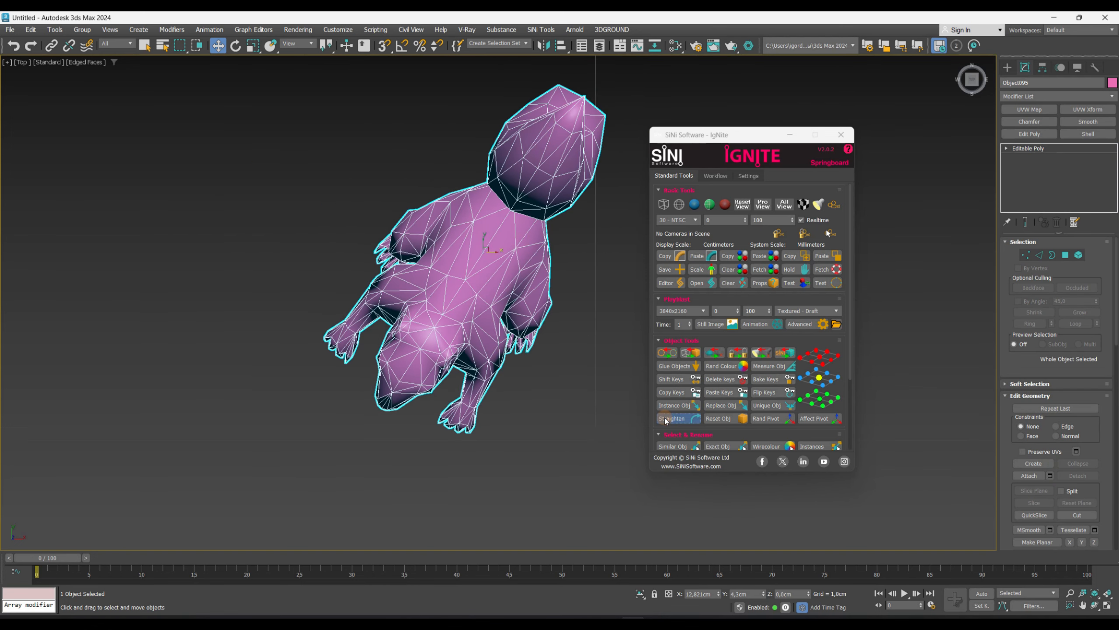
pyautogui.scroll(-4, 449, 303)
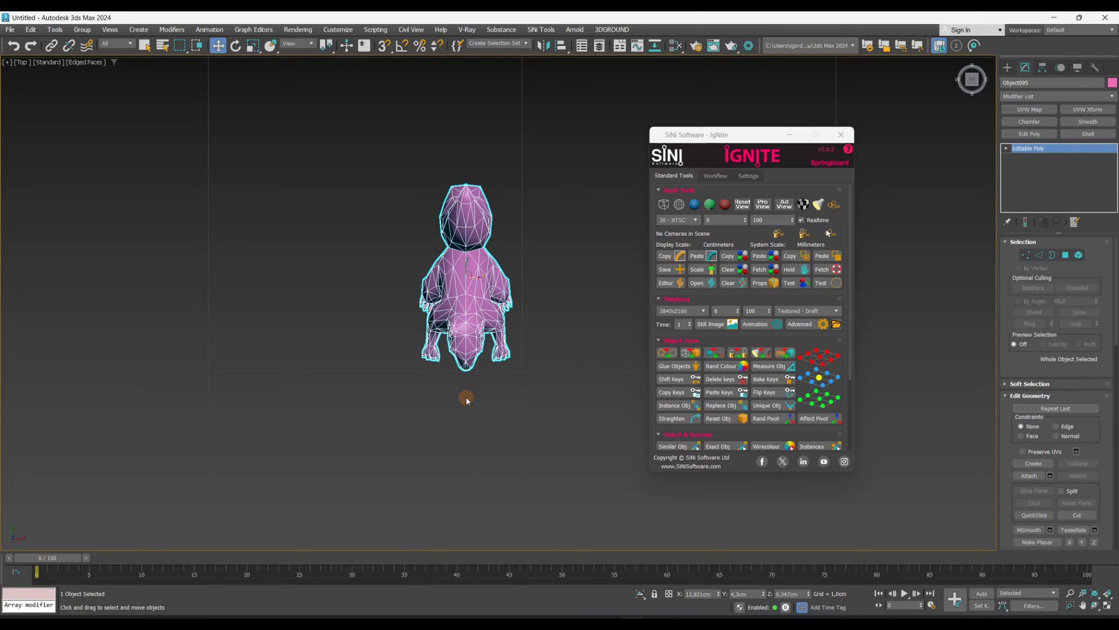
# - In vertex mode, raise the squirrel's selected foot vertices to stretch its legs
pyautogui.scroll(4, 467, 367)
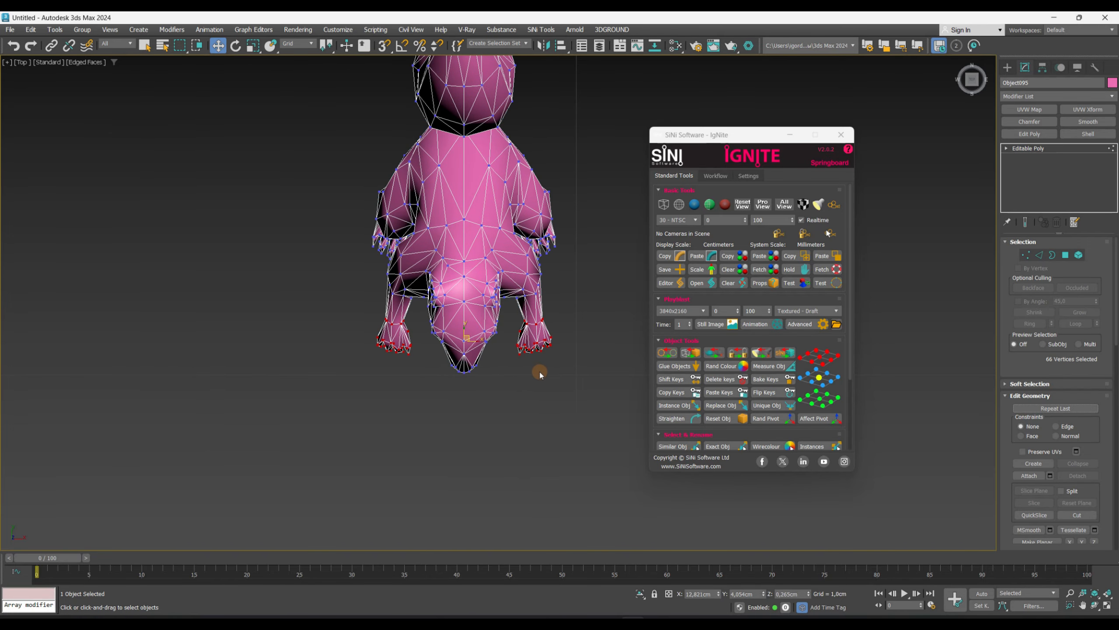
pyautogui.press('1')
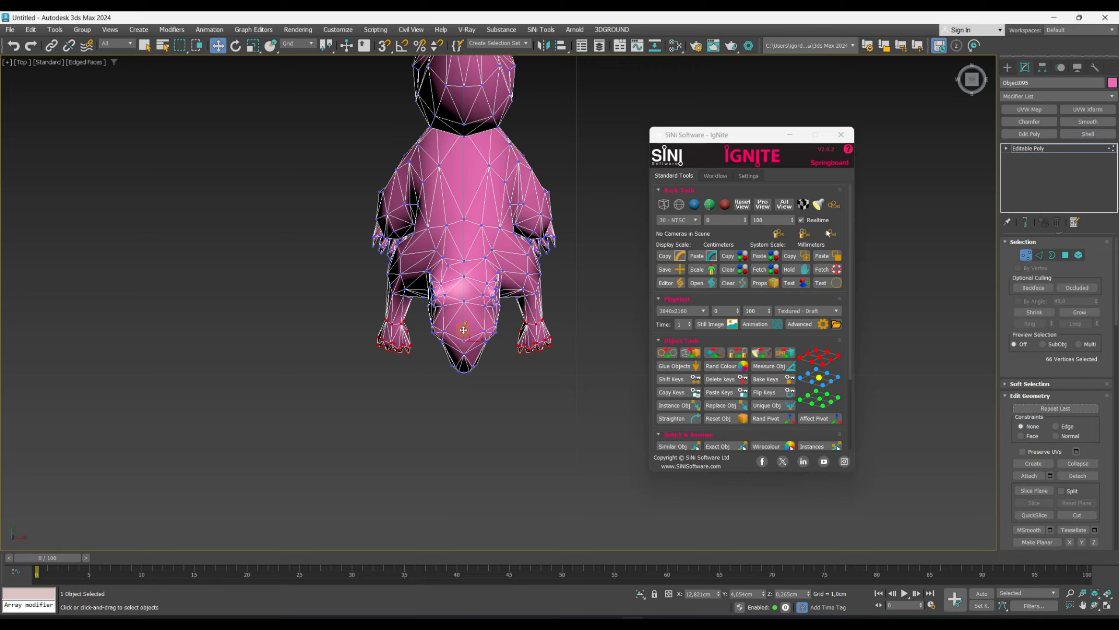
pyautogui.moveTo(463, 330); pyautogui.dragTo(534, 422)
pyautogui.click(477, 431)
pyautogui.hotkey('ctrl', 'z')
pyautogui.moveTo(484, 389); pyautogui.dragTo(441, 368, button='middle')
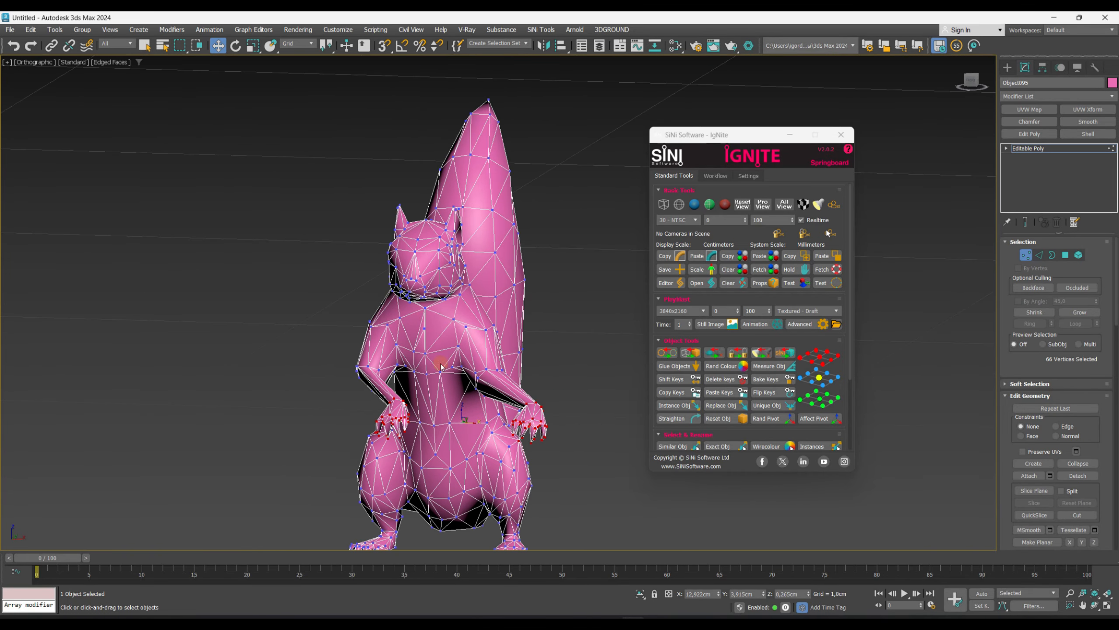
pyautogui.moveTo(461, 405); pyautogui.dragTo(462, 332)
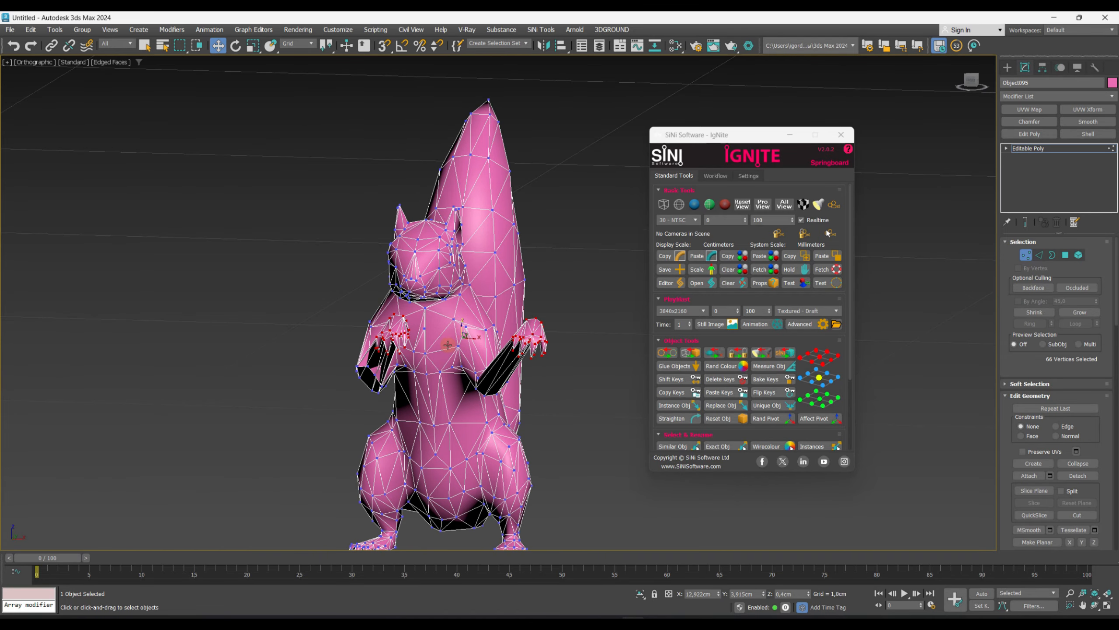
pyautogui.keyDown('alt'); pyautogui.moveTo(462, 333); pyautogui.dragTo(494, 300, button='middle'); pyautogui.keyUp('alt')
pyautogui.press('t')
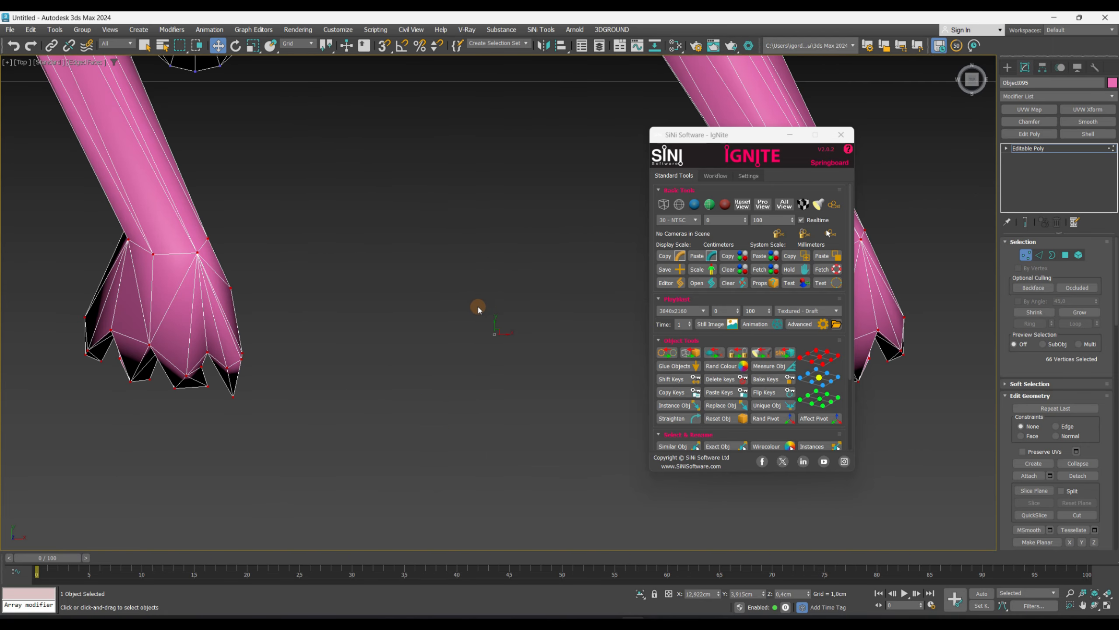
# - Return to object level and straighten the squirrel again with Straighten
pyautogui.click(1026, 149)
pyautogui.click(680, 422)
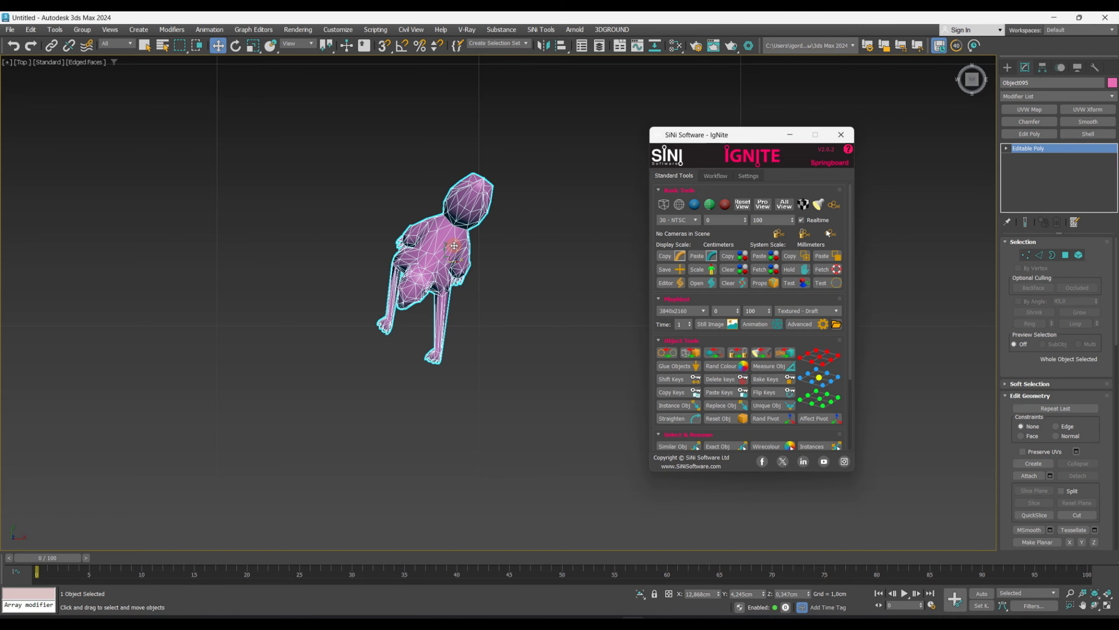
pyautogui.scroll(-5, 453, 249)
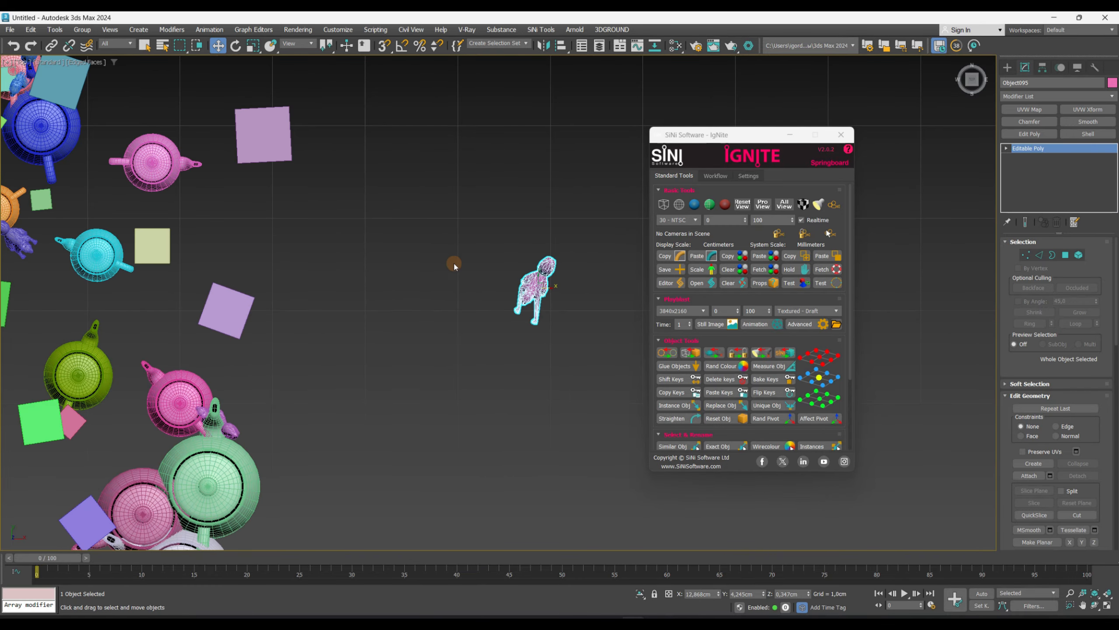
pyautogui.scroll(3, 411, 295)
# - Select another squirrel among the teapots and rotate it
pyautogui.click(163, 318)
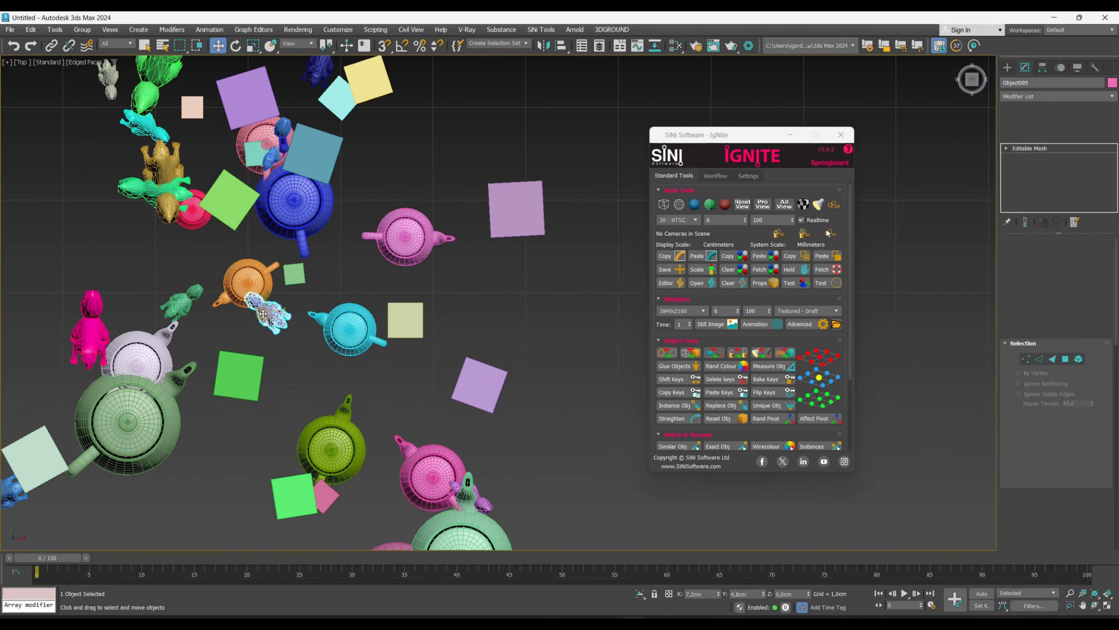
pyautogui.scroll(5, 152, 323)
pyautogui.click(235, 46)
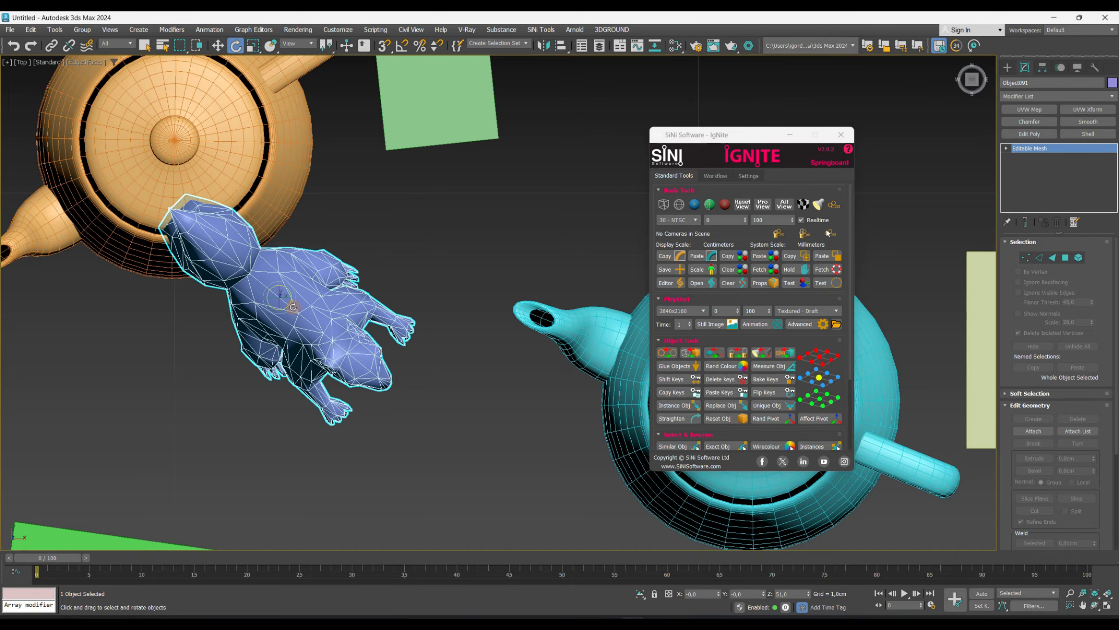
pyautogui.moveTo(289, 288); pyautogui.dragTo(328, 308)
# - Select the second squirrel's foot vertices and move them down
pyautogui.scroll(2, 254, 348)
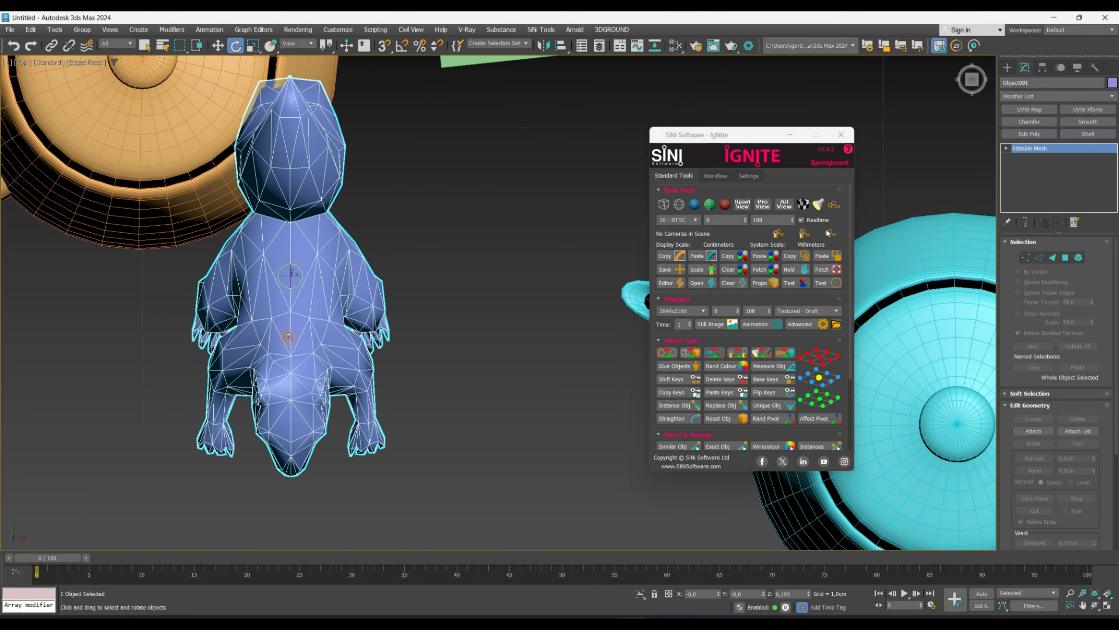
pyautogui.scroll(-2, 317, 324)
pyautogui.press('1')
pyautogui.moveTo(392, 383); pyautogui.dragTo(337, 439)
pyautogui.keyDown('ctrl'); pyautogui.click(272, 382); pyautogui.keyUp('ctrl')
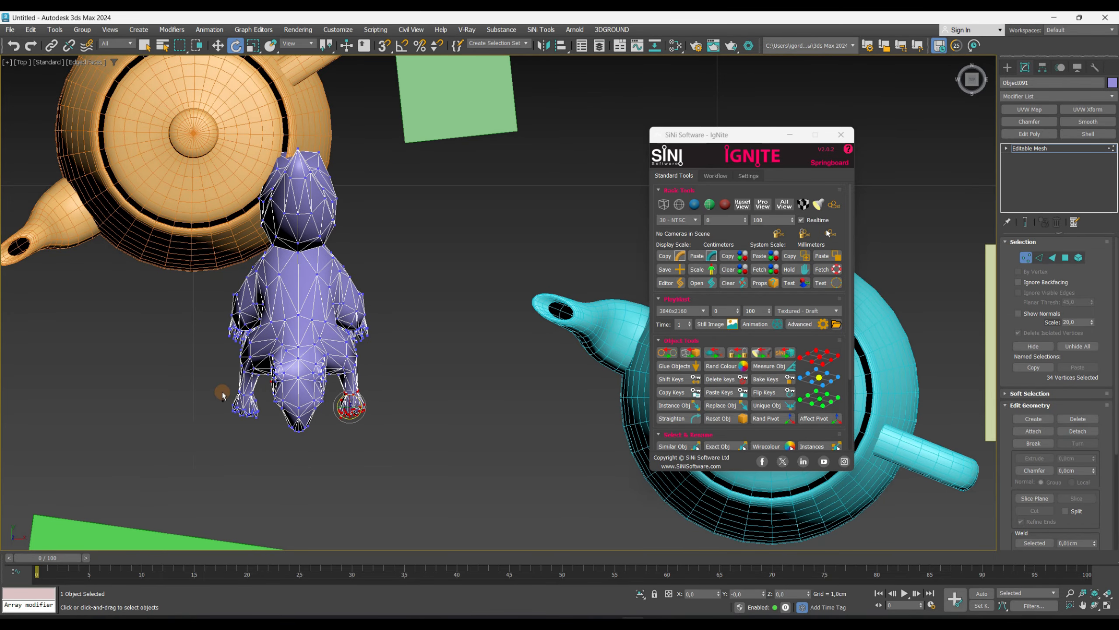
pyautogui.press('q')
pyautogui.keyDown('ctrl'); pyautogui.moveTo(216, 379); pyautogui.dragTo(265, 425); pyautogui.keyUp('ctrl')
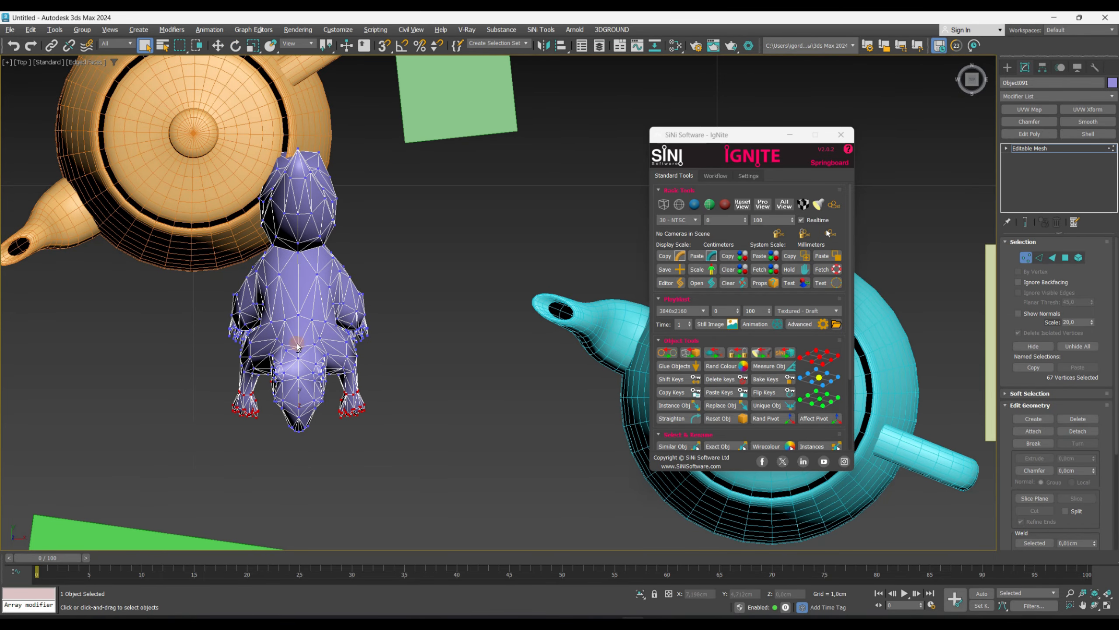
pyautogui.press('w')
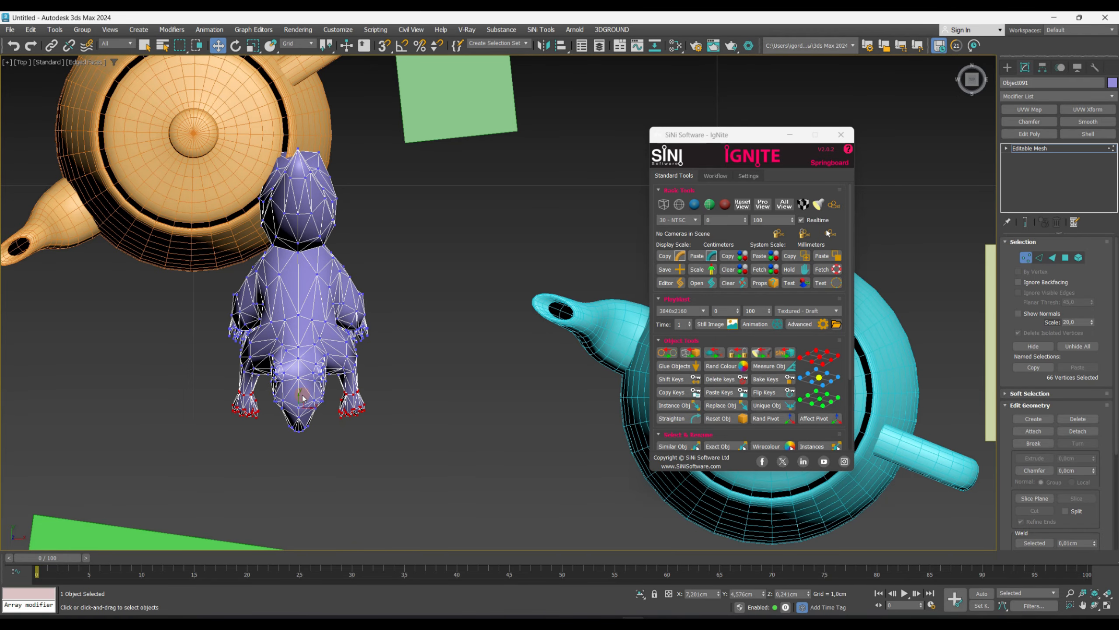
pyautogui.moveTo(301, 397); pyautogui.dragTo(301, 439)
# - Return the second squirrel to object level and rotate it
pyautogui.click(1015, 150)
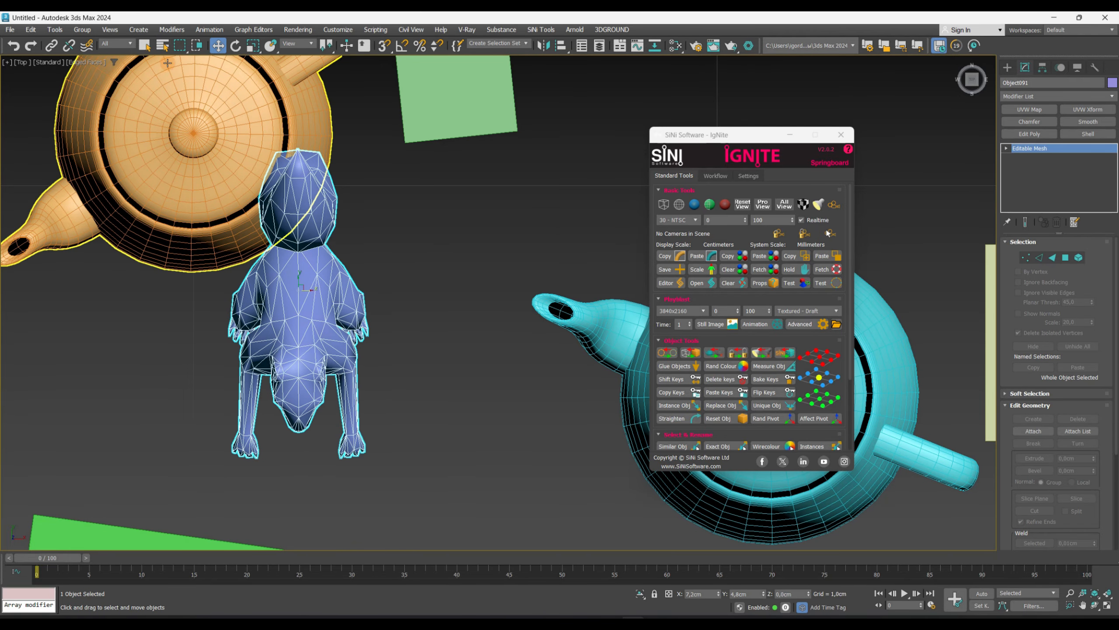
pyautogui.press('e')
pyautogui.moveTo(307, 280); pyautogui.dragTo(326, 304)
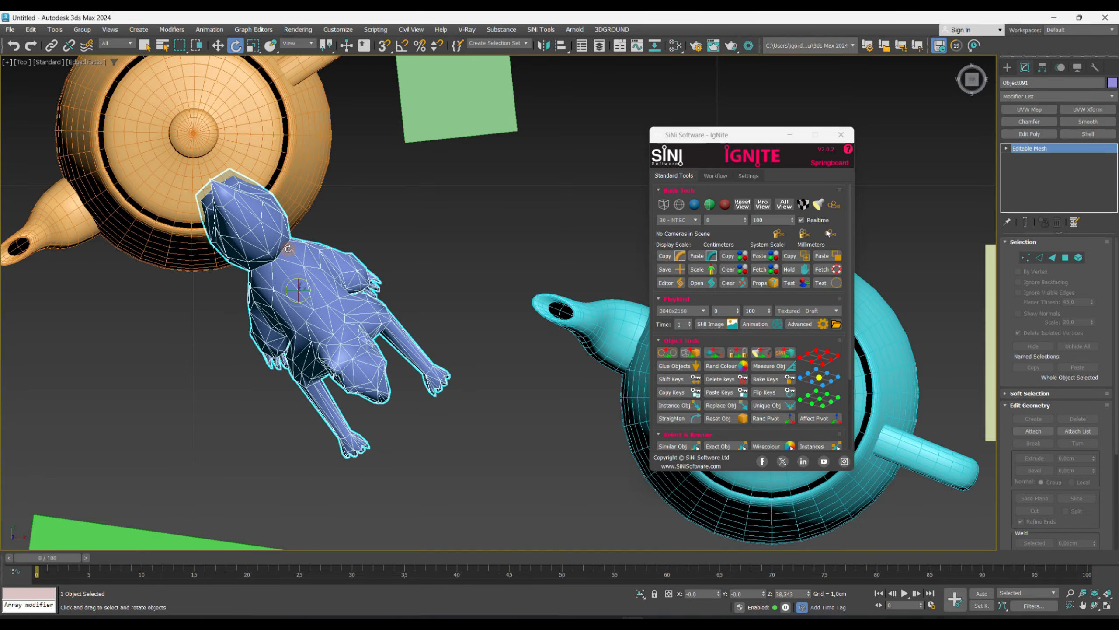
# - Select the cyan teapot, rotate it slightly, and deselect it
pyautogui.scroll(-3, 326, 305)
pyautogui.click(393, 383)
pyautogui.click(551, 345)
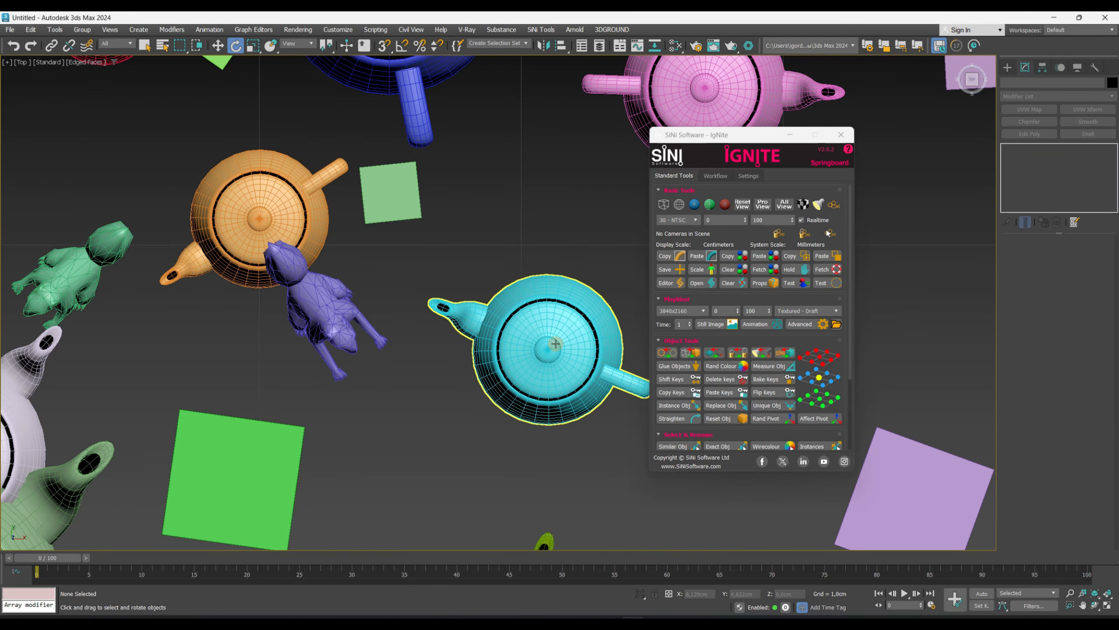
pyautogui.moveTo(551, 345); pyautogui.dragTo(538, 350, button='middle')
pyautogui.moveTo(376, 351); pyautogui.dragTo(270, 350, button='middle')
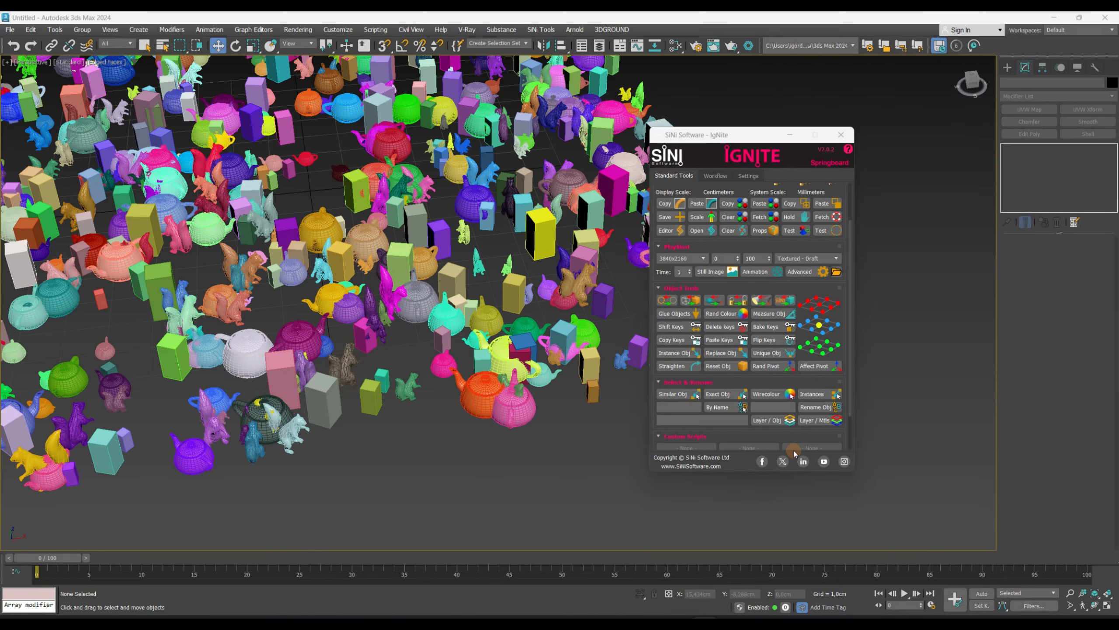
pyautogui.click(634, 463)
# - Select an orange teapot and move it out into open space
pyautogui.click(489, 408)
pyautogui.keyDown('alt'); pyautogui.moveTo(489, 408); pyautogui.dragTo(475, 434, button='middle'); pyautogui.keyUp('alt')
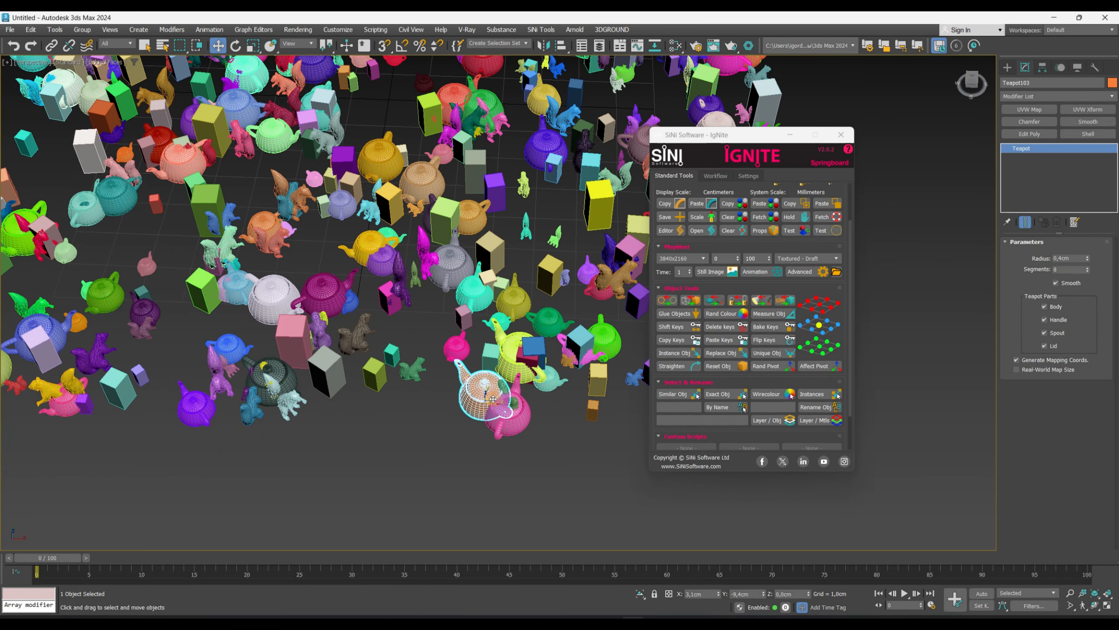
pyautogui.moveTo(480, 419); pyautogui.dragTo(406, 567)
pyautogui.moveTo(434, 515); pyautogui.dragTo(452, 382, button='middle')
pyautogui.scroll(4, 428, 423)
pyautogui.moveTo(430, 423); pyautogui.dragTo(448, 421)
pyautogui.press('t')
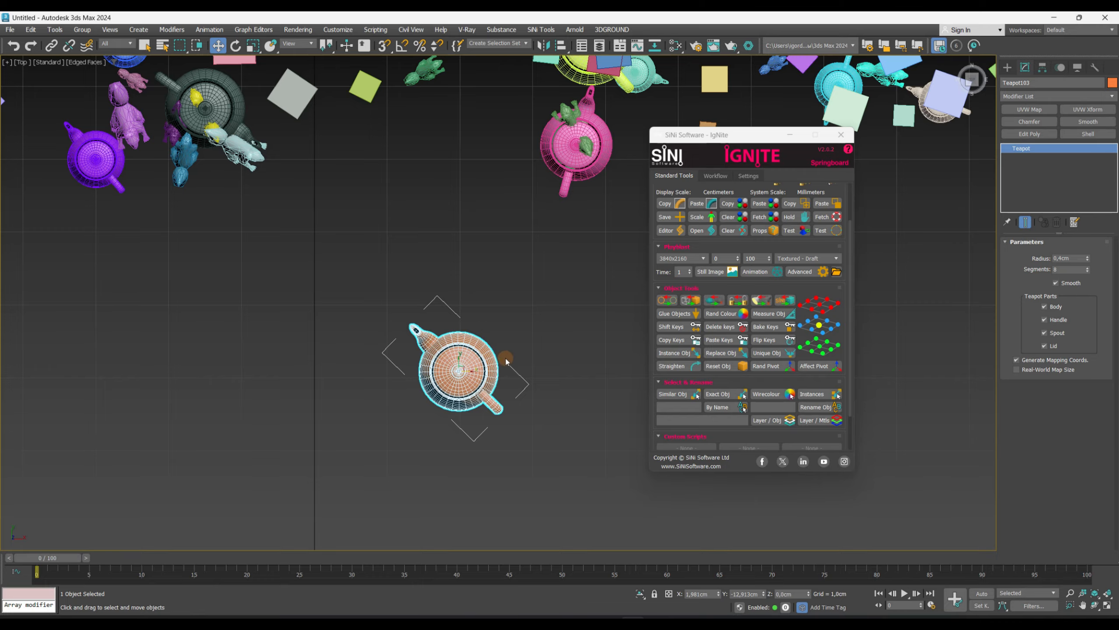
# - Reset the teapot's transforms with Reset Obj
pyautogui.click(729, 366)
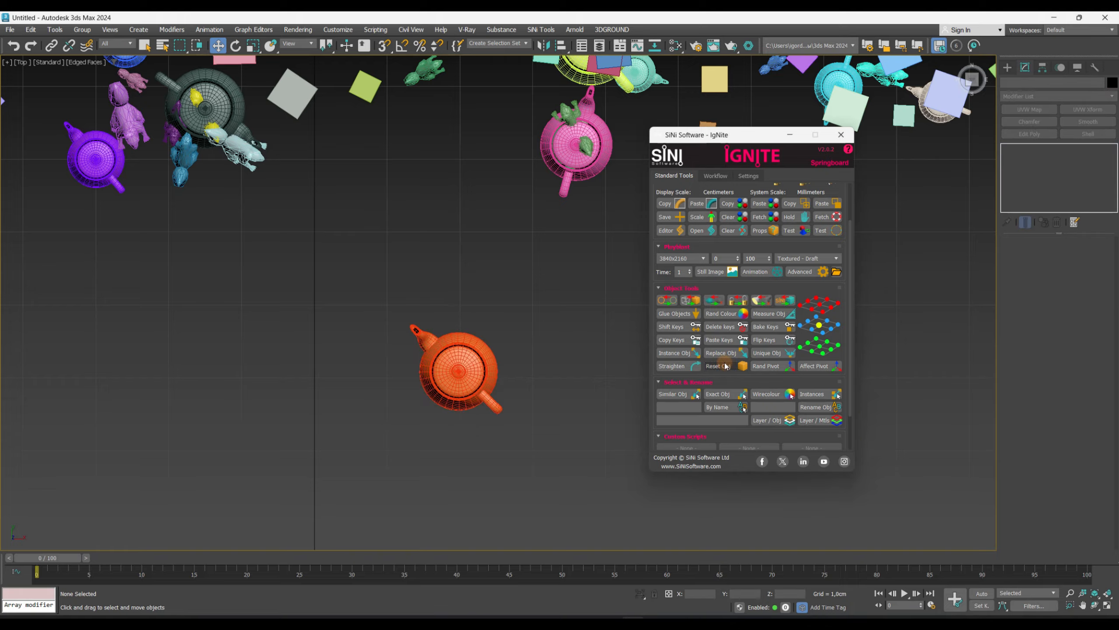
pyautogui.keyDown('alt'); pyautogui.moveTo(470, 379); pyautogui.dragTo(498, 386, button='middle'); pyautogui.keyUp('alt')
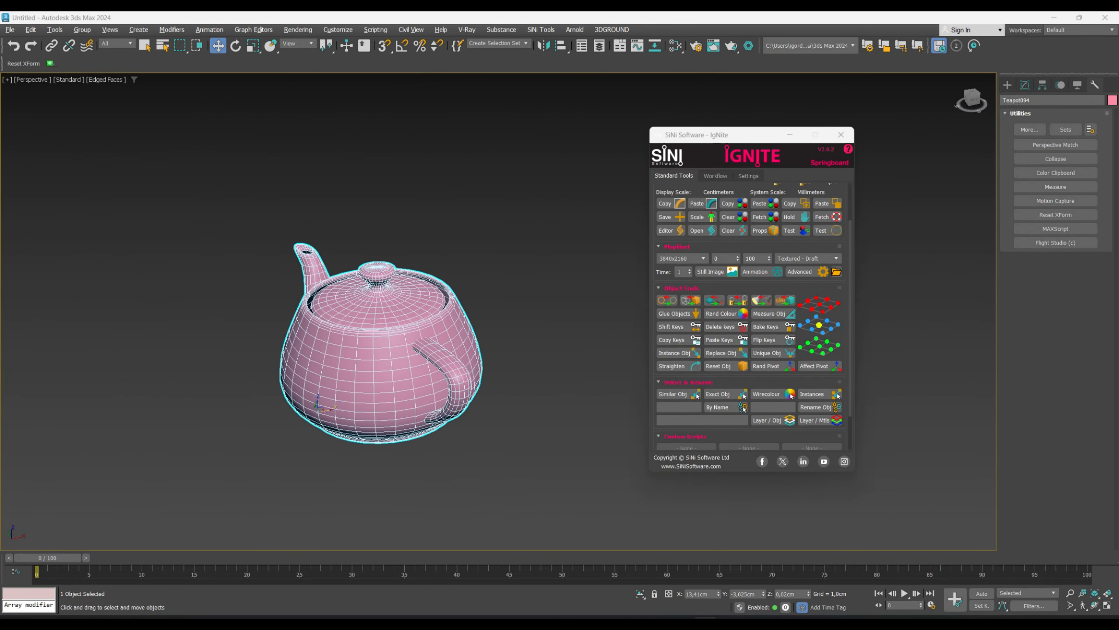
# - Randomize the teapot's pivot repeatedly with Rand Pivot
pyautogui.click(771, 367)
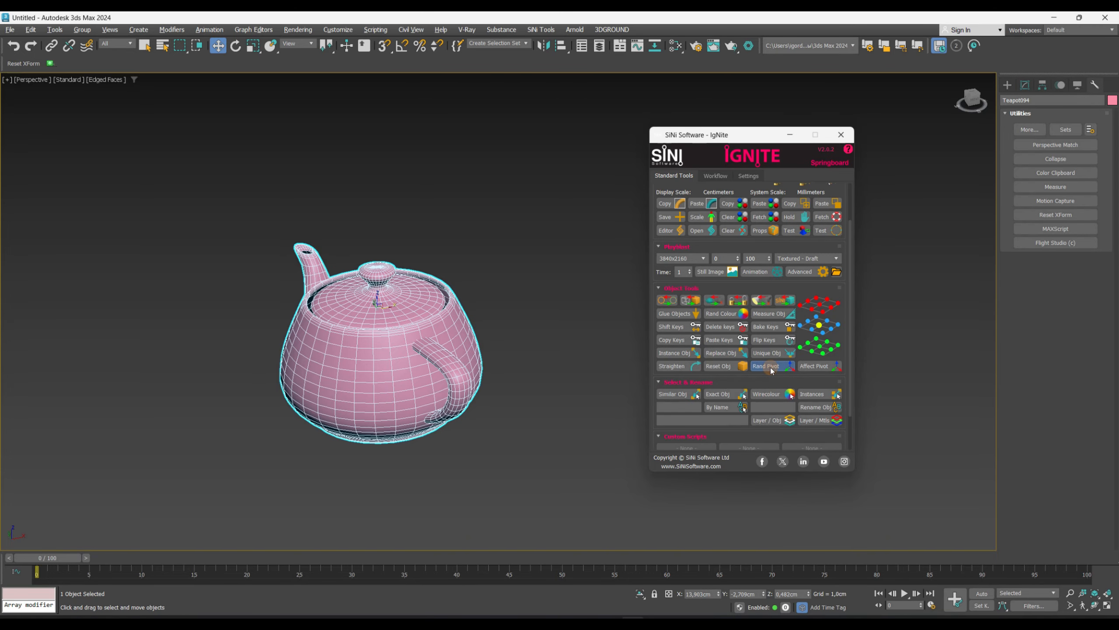
pyautogui.click(771, 367)
pyautogui.click(771, 367)
pyautogui.click(770, 367)
pyautogui.click(770, 368)
pyautogui.click(770, 367)
pyautogui.click(770, 368)
pyautogui.click(768, 367)
pyautogui.click(766, 368)
pyautogui.click(767, 367)
# - Move the teapot's pivot manually with Affect Pivot, then turn Affect Pivot off
pyautogui.click(810, 370)
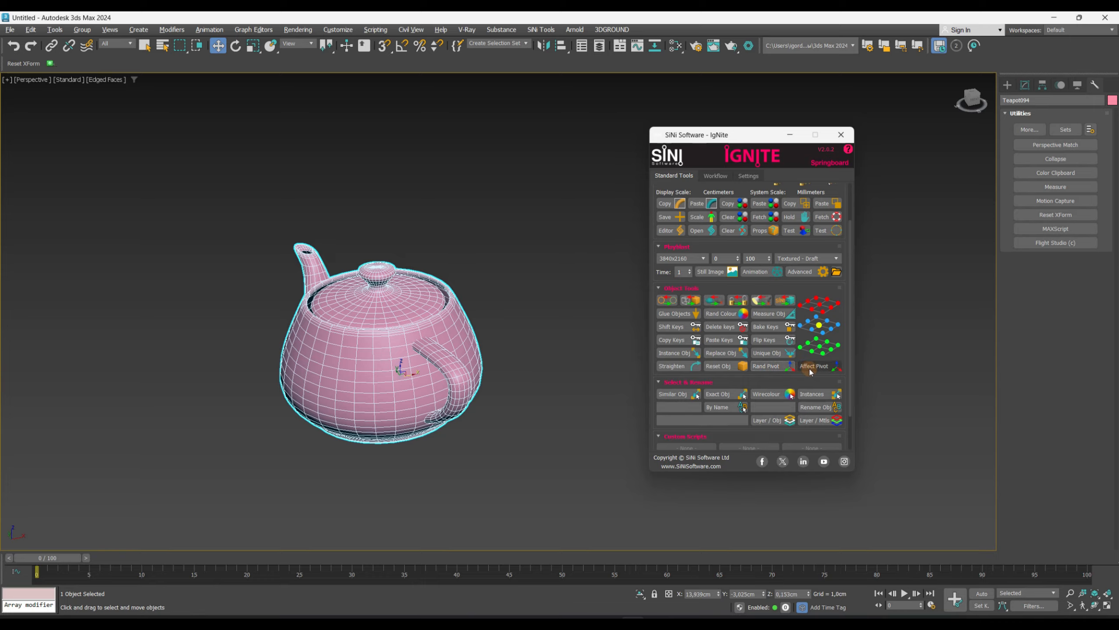
pyautogui.keyDown('alt'); pyautogui.moveTo(335, 366); pyautogui.dragTo(412, 340, button='middle'); pyautogui.keyUp('alt')
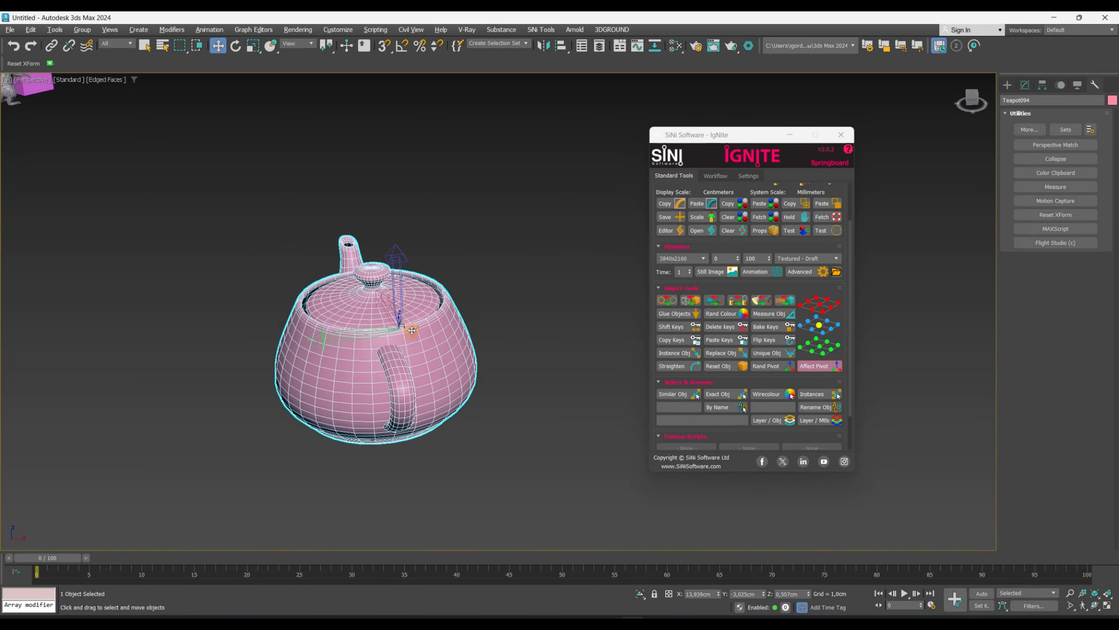
pyautogui.moveTo(409, 327); pyautogui.dragTo(375, 325)
pyautogui.keyDown('alt'); pyautogui.moveTo(375, 325); pyautogui.dragTo(424, 317, button='middle'); pyautogui.keyUp('alt')
pyautogui.moveTo(362, 322); pyautogui.dragTo(366, 324)
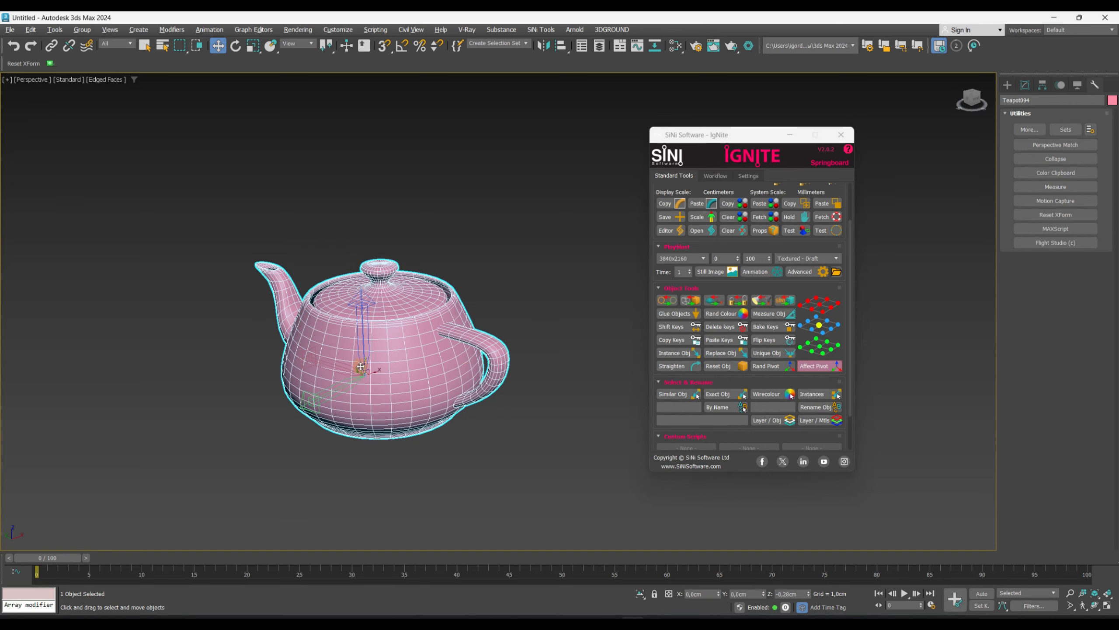
pyautogui.click(806, 365)
# - Place the teapot's pivot at a preset position using the pivot placement grid
pyautogui.press('t')
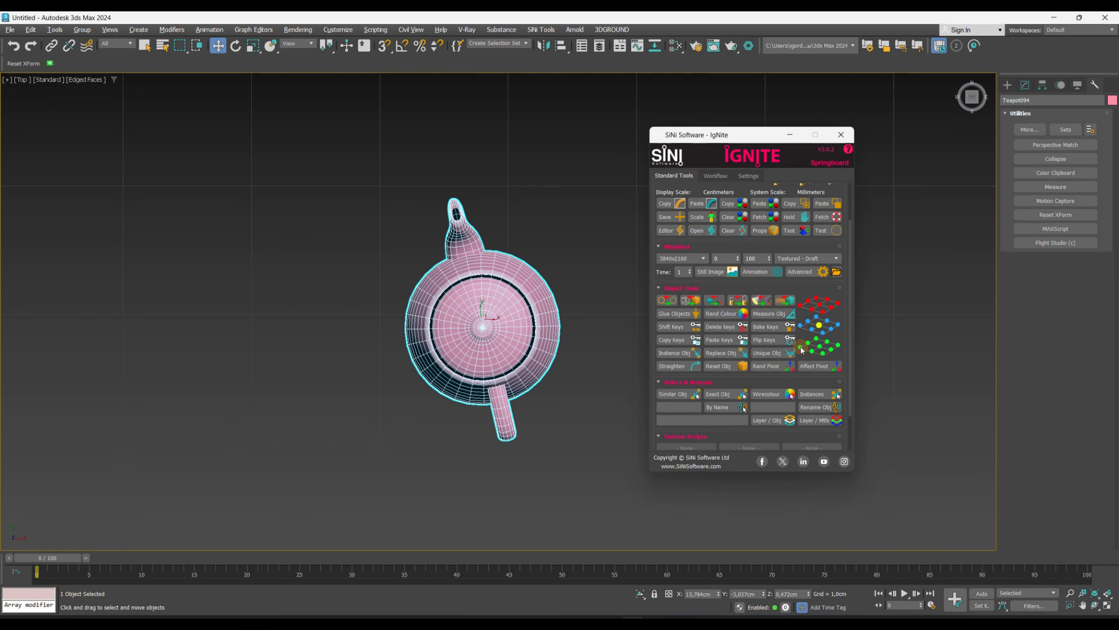
pyautogui.click(801, 348)
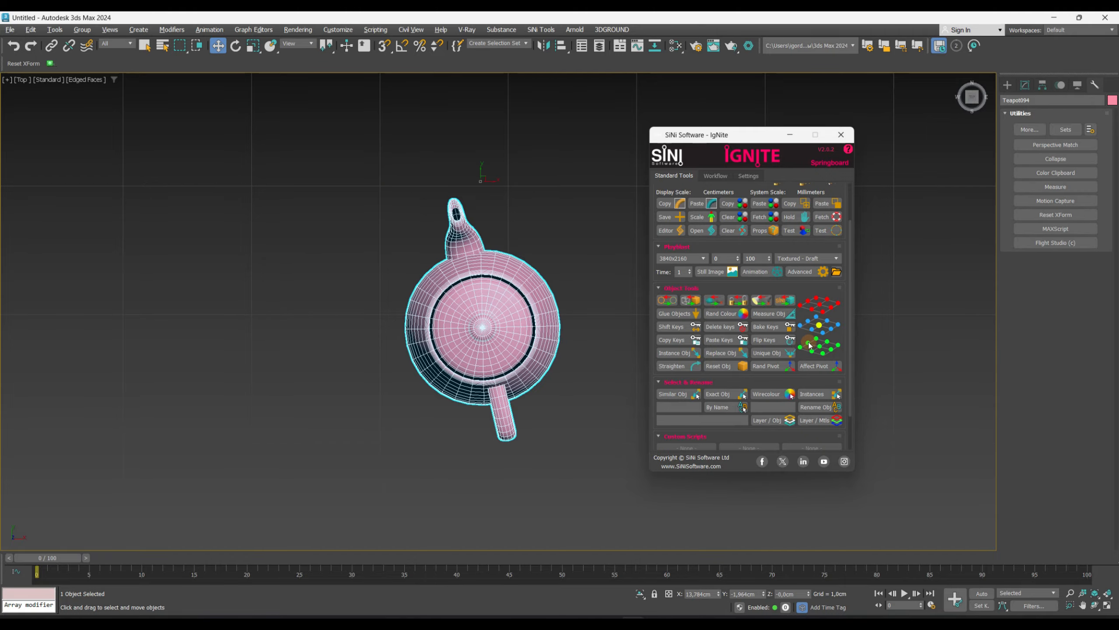